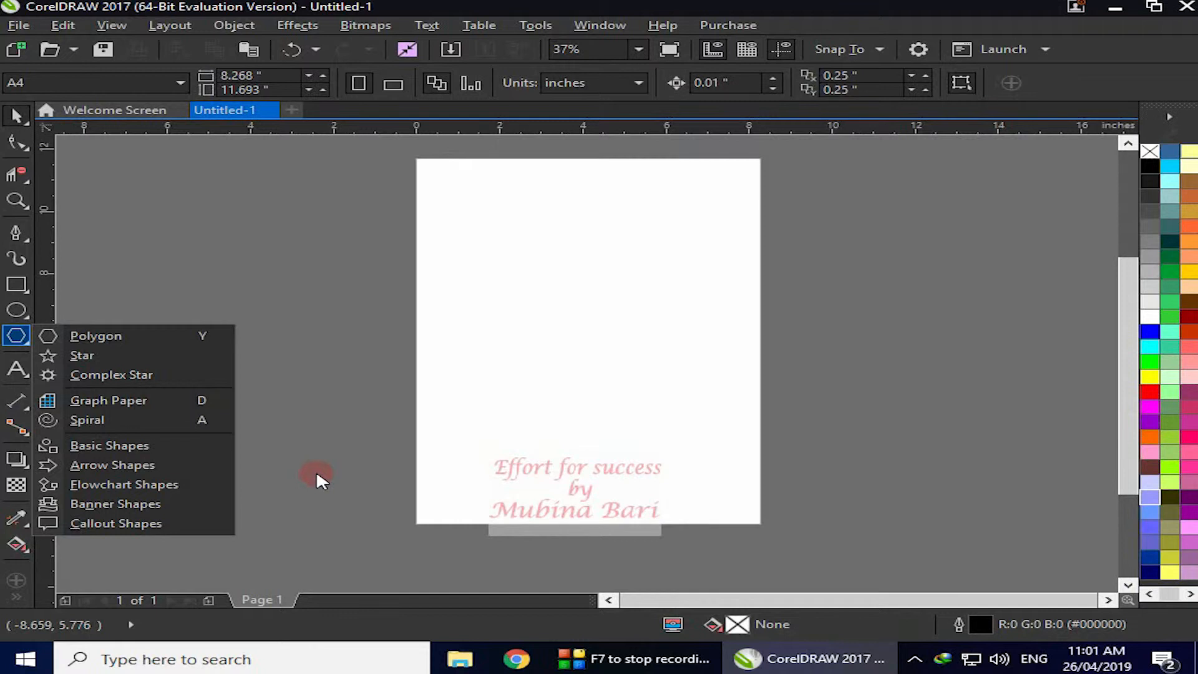
Draw a smiley face about 4.35 inches wide and high in the page's upper part and bend its mouth into a deep smile.
{"action": "left_click", "coordinate": [141, 444]}
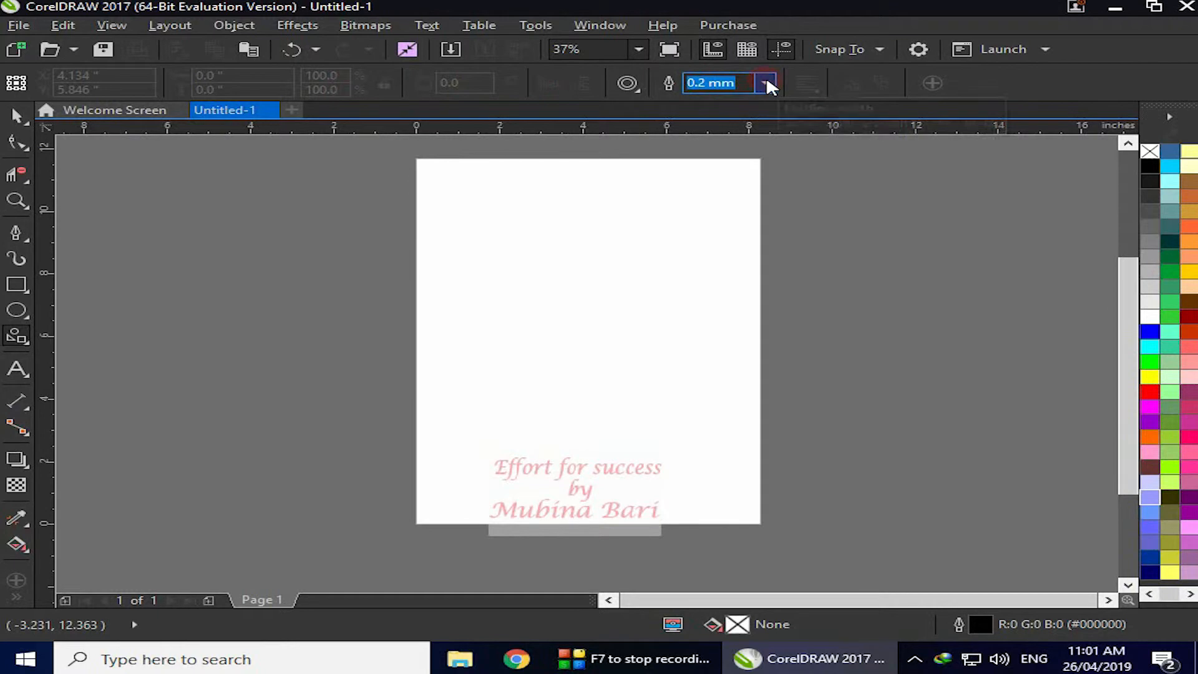
{"action": "left_click", "coordinate": [639, 88]}
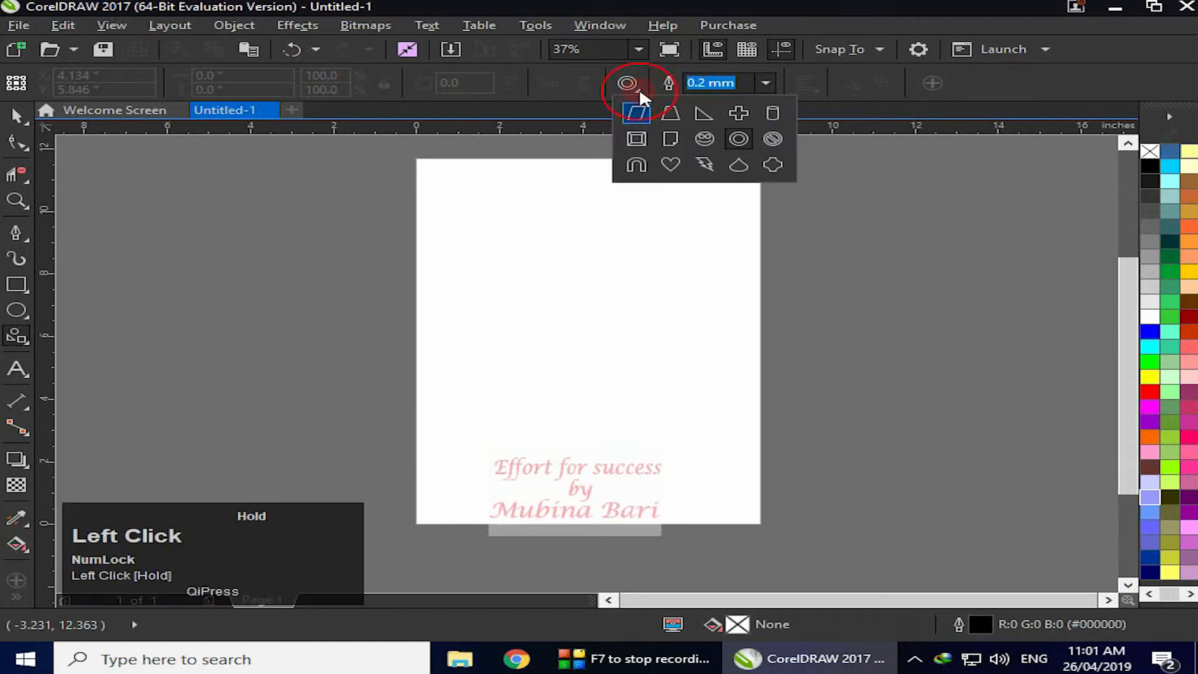
{"action": "left_click", "coordinate": [704, 141]}
{"action": "left_click_drag", "start_coordinate": [477, 196], "coordinate": [674, 333]}
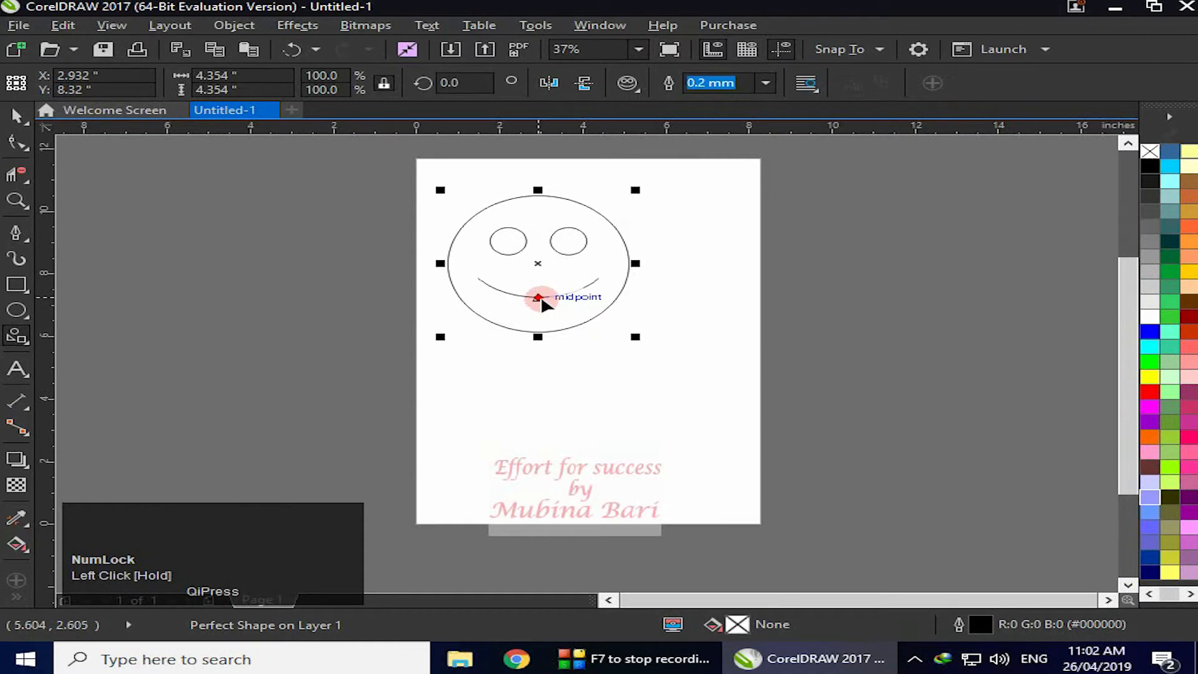
{"action": "left_click_drag", "start_coordinate": [539, 297], "coordinate": [547, 271]}
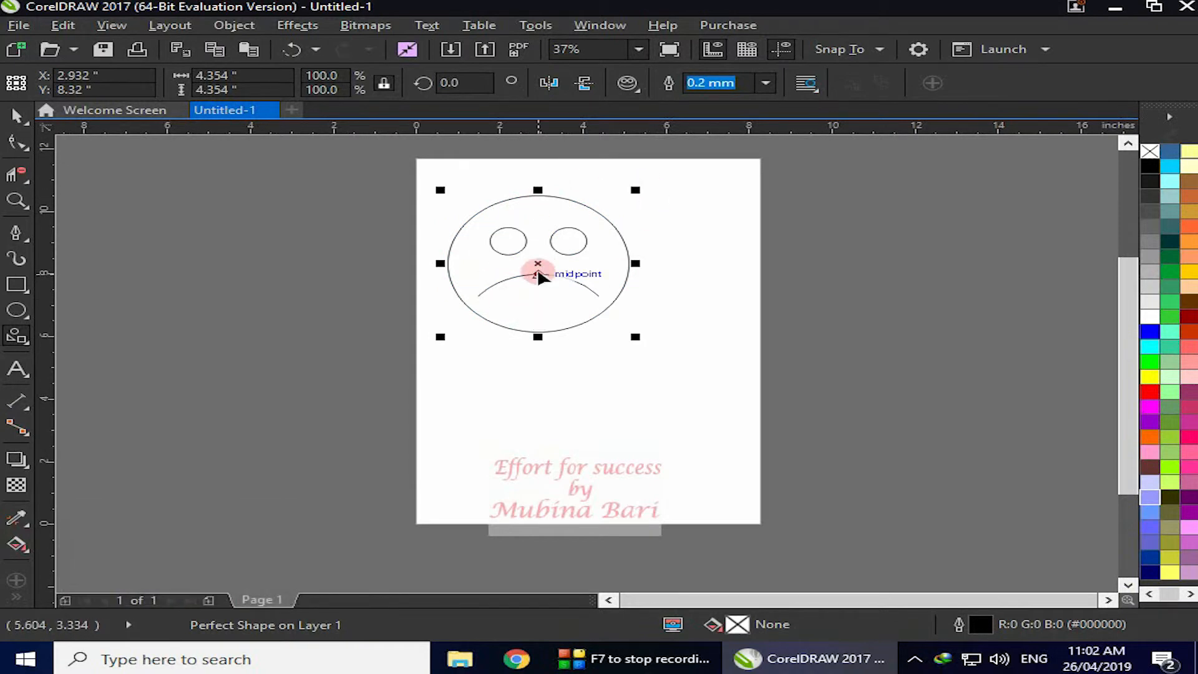
{"action": "left_click_drag", "start_coordinate": [538, 274], "coordinate": [540, 311]}
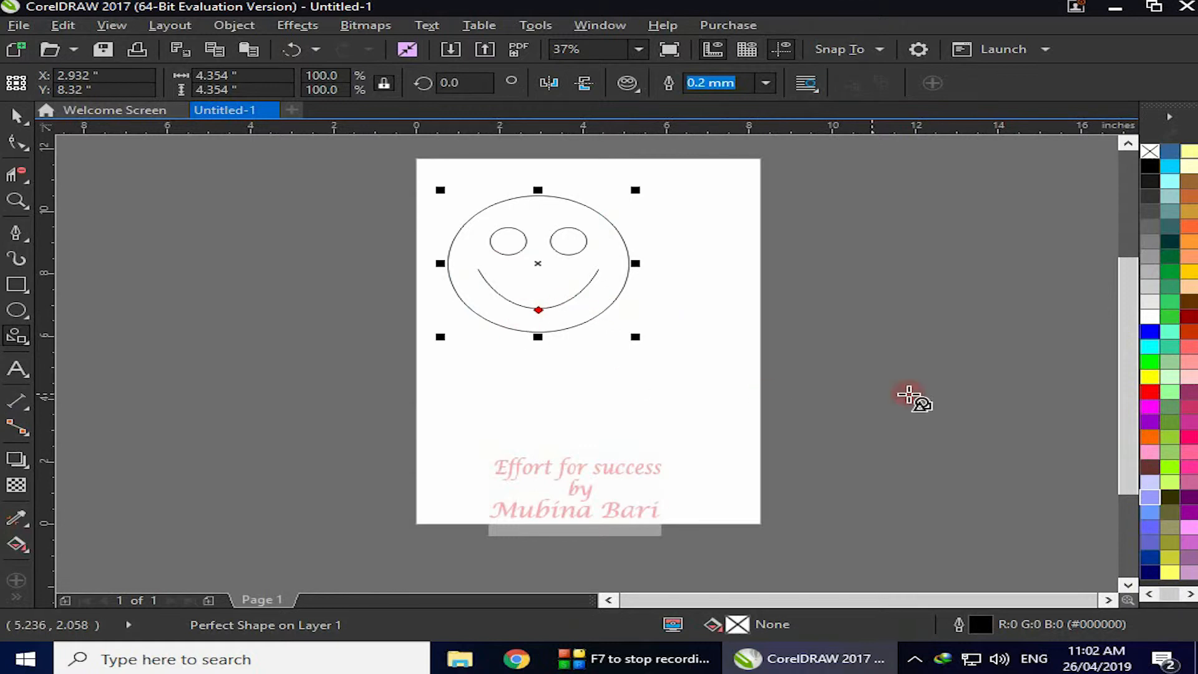
Fill the smiley face with red and delete it.
{"action": "left_click", "coordinate": [1098, 436]}
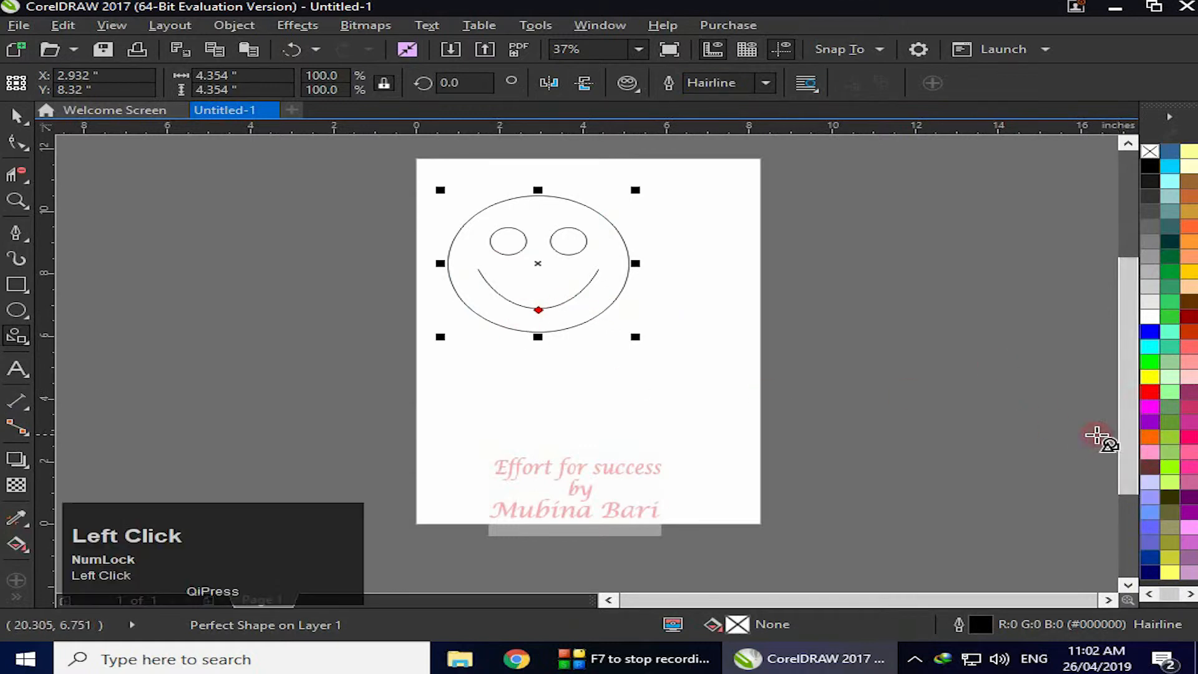
{"action": "left_click", "coordinate": [1149, 392]}
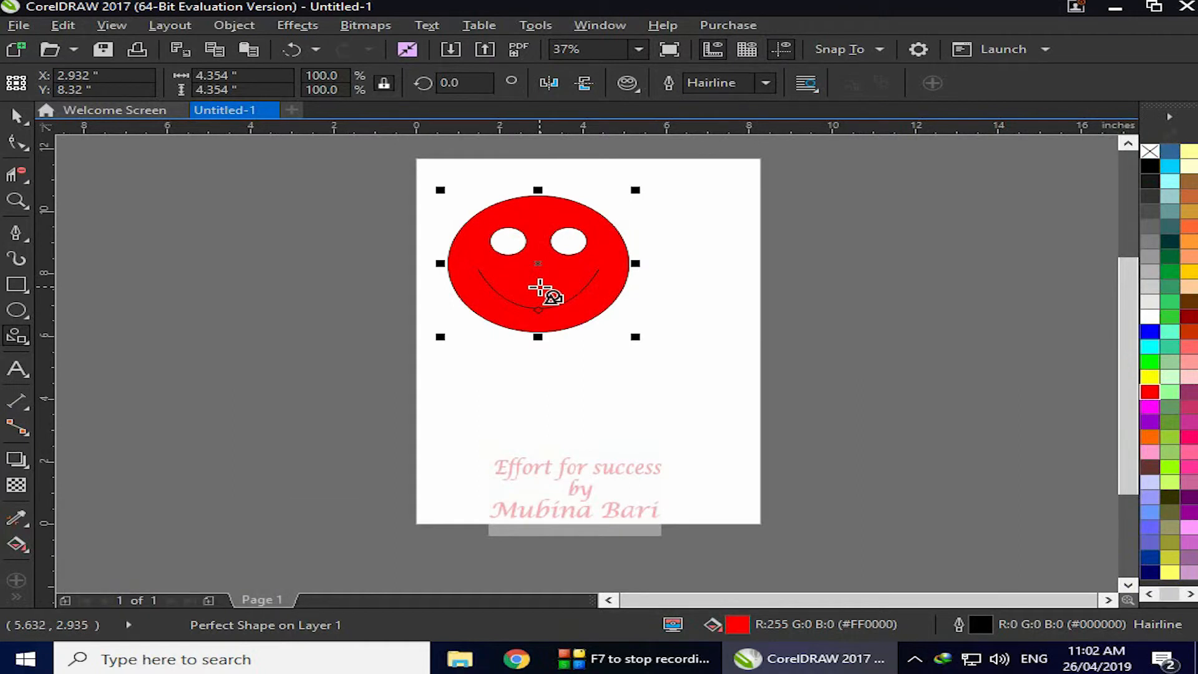
{"action": "key", "text": "Delete"}
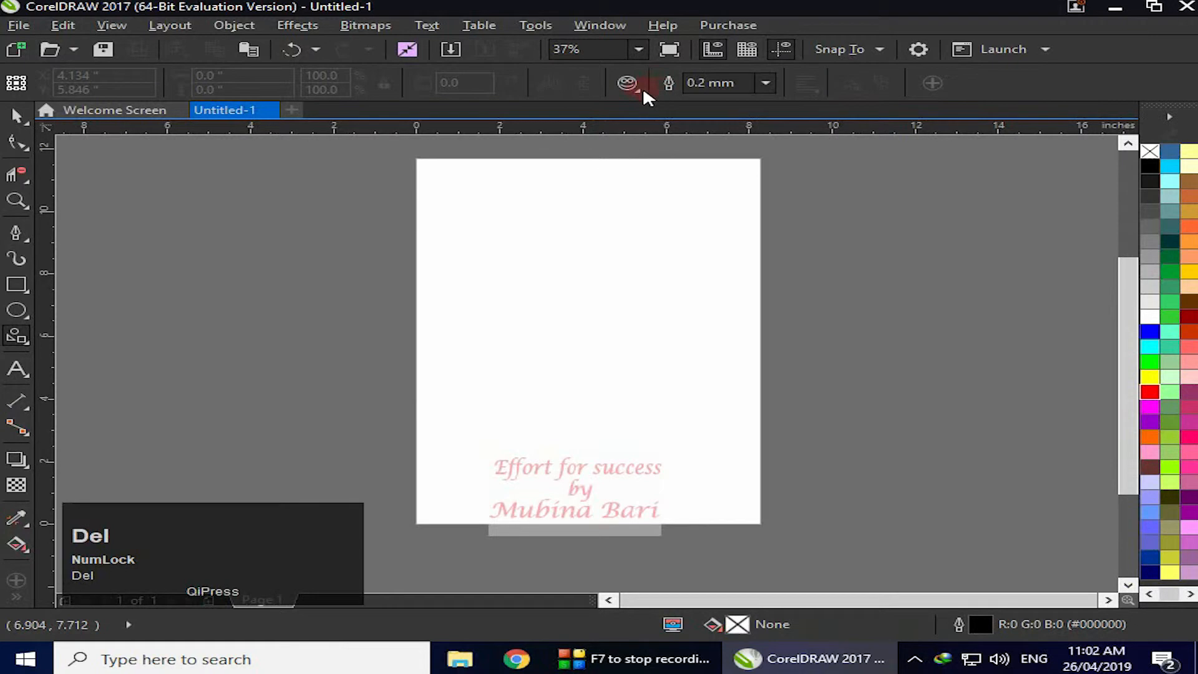
Draw a heart shape about 4.58 by 5 inches in the upper half of the page and fill it with red.
{"action": "left_click", "coordinate": [638, 88]}
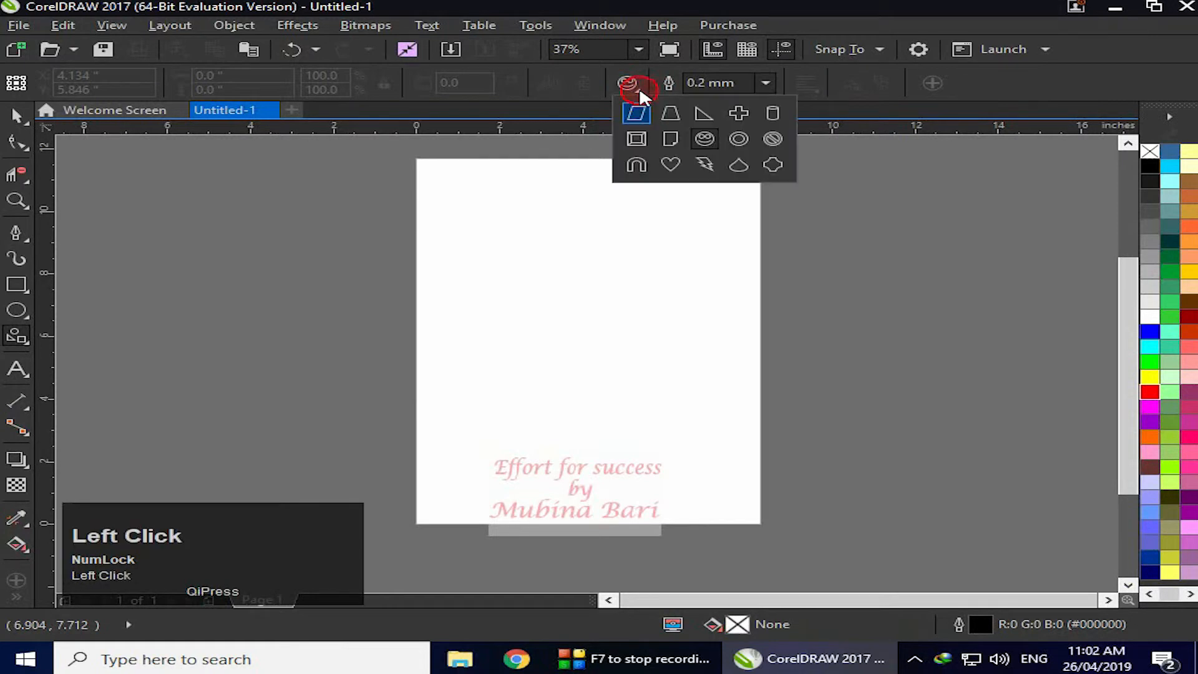
{"action": "left_click", "coordinate": [670, 166]}
{"action": "left_click_drag", "start_coordinate": [471, 210], "coordinate": [668, 372]}
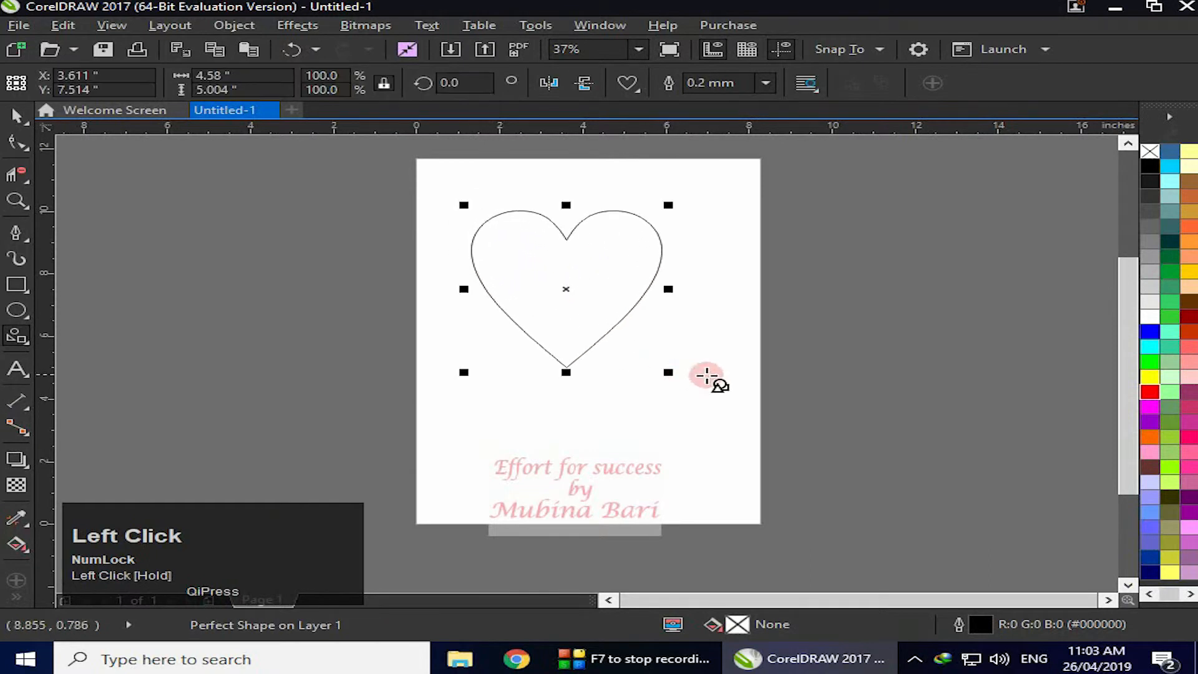
{"action": "left_click", "coordinate": [1150, 392]}
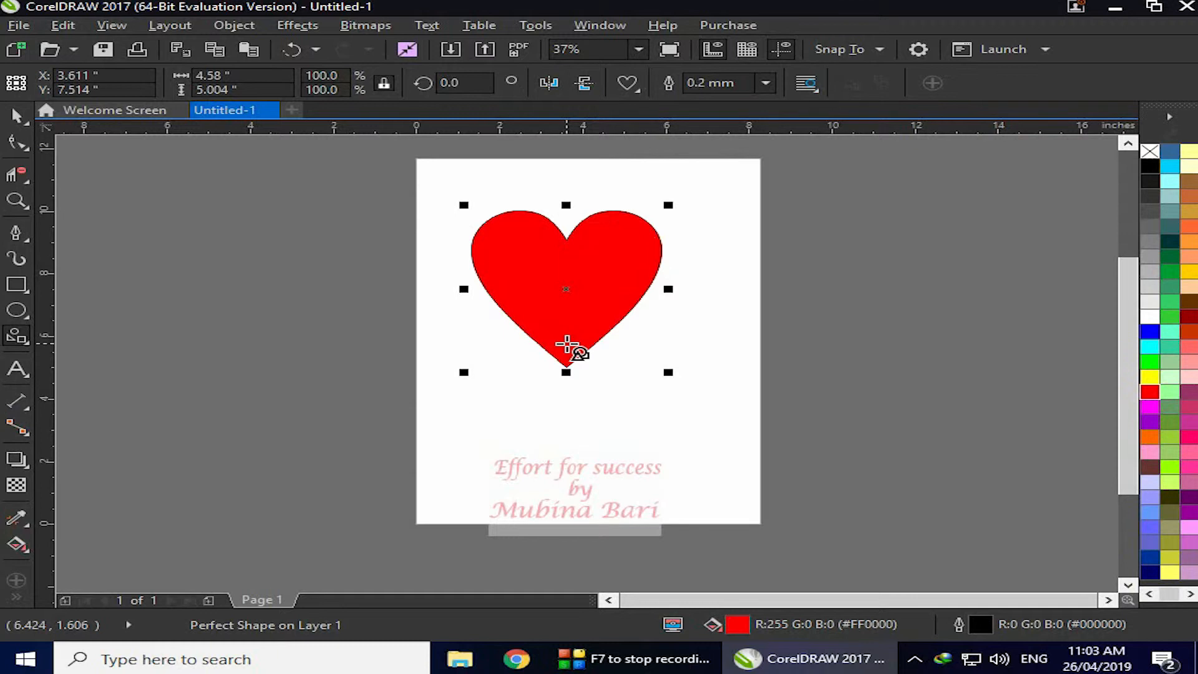
Apply an elliptical fountain fill to the red heart.
{"action": "left_click", "coordinate": [17, 543]}
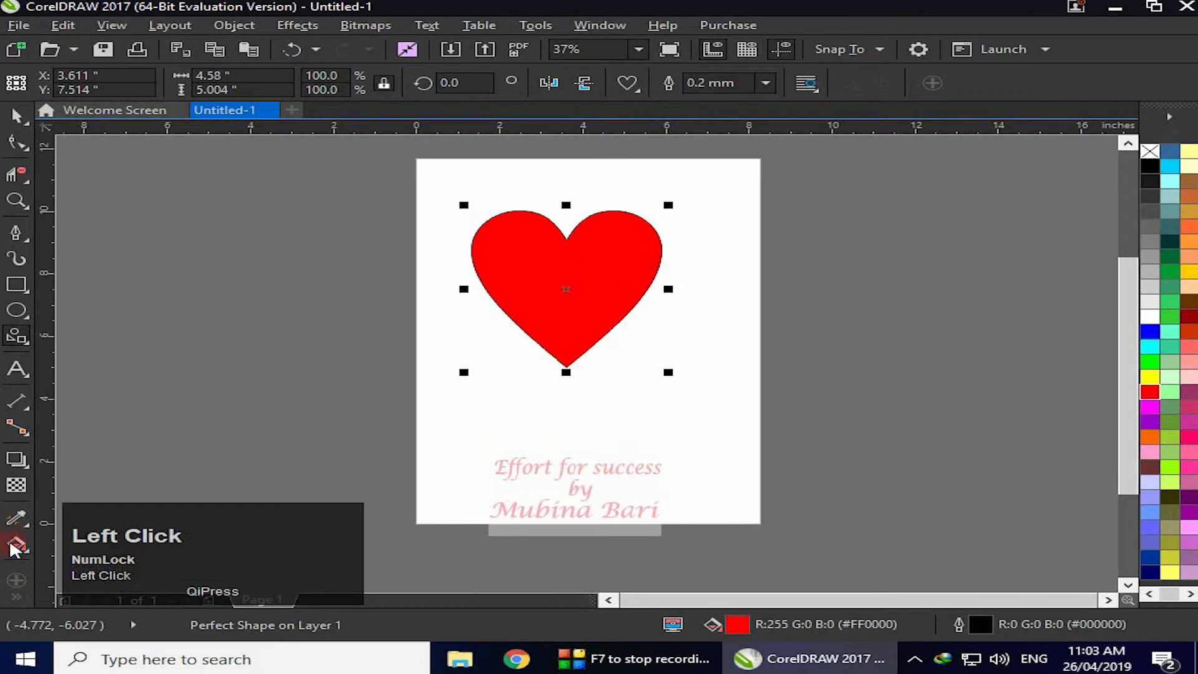
{"action": "left_click", "coordinate": [48, 543]}
{"action": "left_click", "coordinate": [83, 82]}
{"action": "left_click", "coordinate": [337, 82]}
{"action": "left_click", "coordinate": [563, 282]}
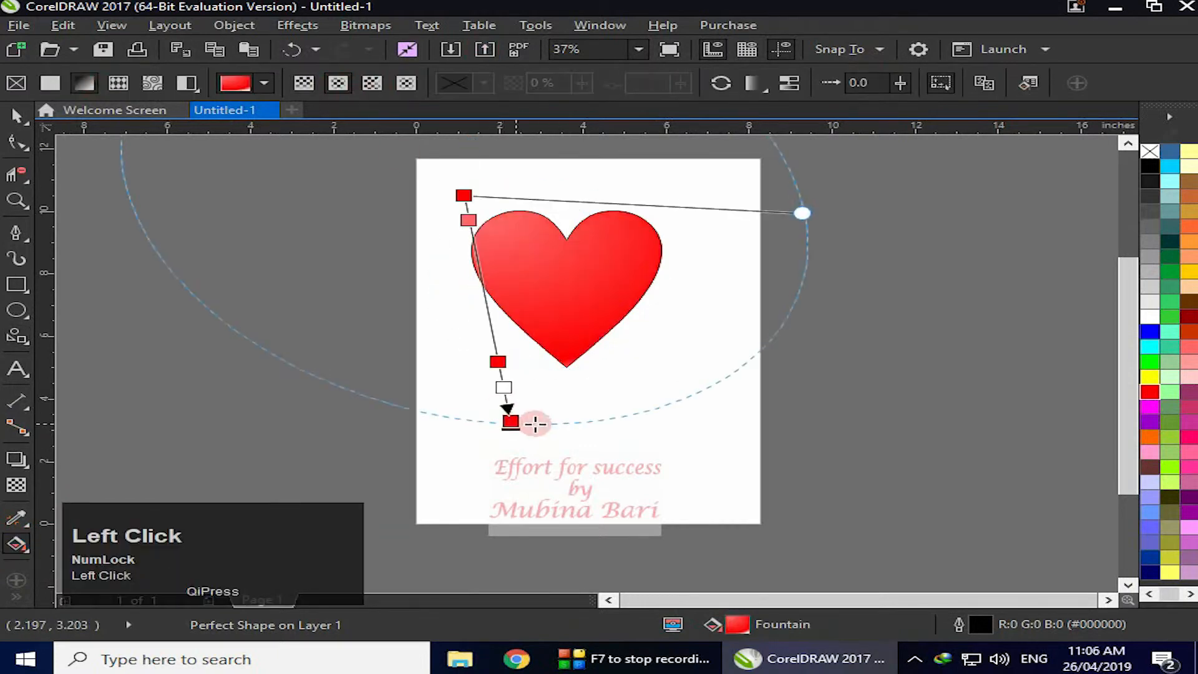
Move the gradient's end node below the heart's tip, delete one extra color node, and reposition the nodes near its start.
{"action": "left_click_drag", "start_coordinate": [535, 424], "coordinate": [633, 422]}
{"action": "left_click", "coordinate": [607, 387]}
{"action": "key", "text": "Delete"}
{"action": "left_click_drag", "start_coordinate": [483, 220], "coordinate": [521, 232]}
{"action": "mouse_move", "coordinate": [463, 195]}
{"action": "left_mouse_down"}
{"action": "mouse_move", "coordinate": [485, 216]}
{"action": "mouse_move", "coordinate": [485, 196]}
{"action": "left_mouse_up"}
Recolor the gradient's light node dark red, shift it beside the heart's tip, and bring the gradient's center into the heart's upper-left lobe.
{"action": "left_click", "coordinate": [520, 253]}
{"action": "left_click", "coordinate": [1188, 317]}
{"action": "left_click_drag", "start_coordinate": [594, 362], "coordinate": [602, 373]}
{"action": "left_click_drag", "start_coordinate": [519, 252], "coordinate": [596, 354]}
{"action": "left_click_drag", "start_coordinate": [840, 133], "coordinate": [824, 243]}
{"action": "left_click_drag", "start_coordinate": [583, 349], "coordinate": [598, 377]}
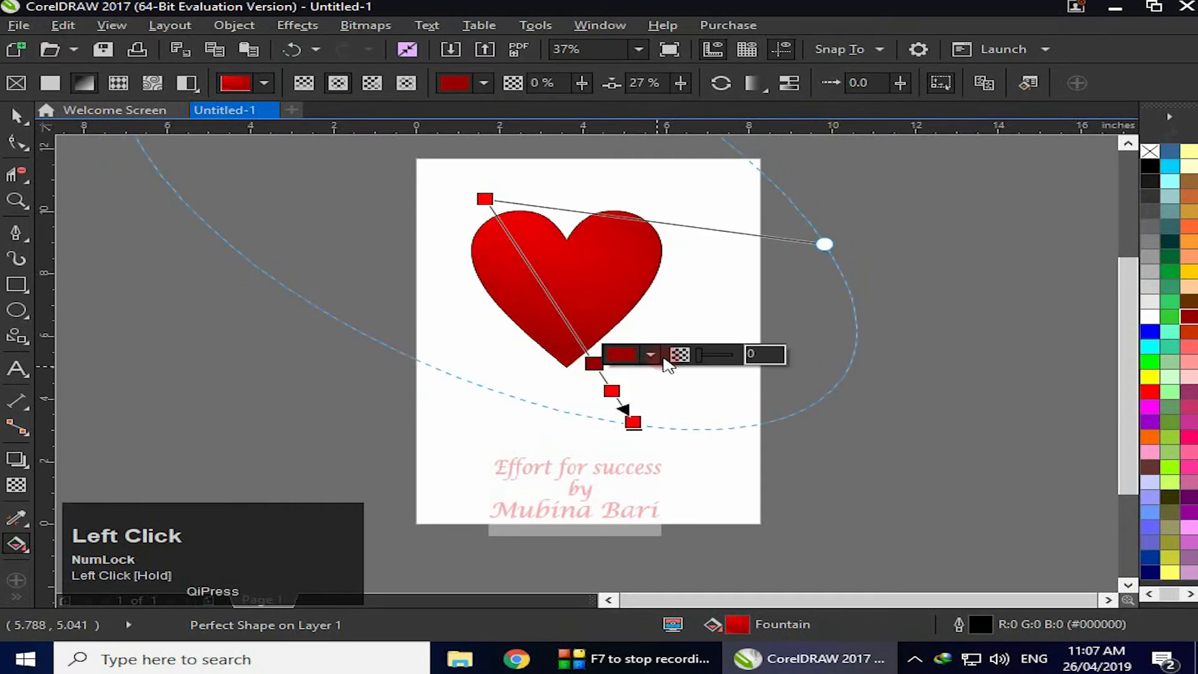
{"action": "left_click_drag", "start_coordinate": [484, 199], "coordinate": [503, 249]}
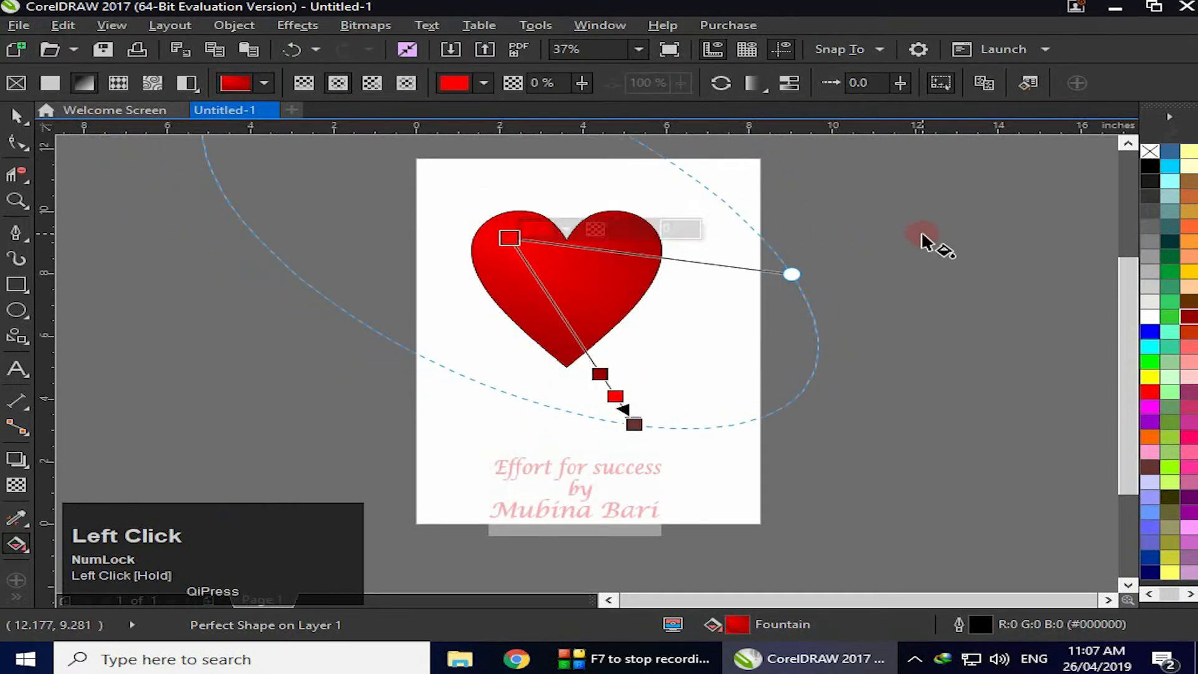
Remove the outline from the gradient-filled heart.
{"action": "left_click", "coordinate": [16, 116]}
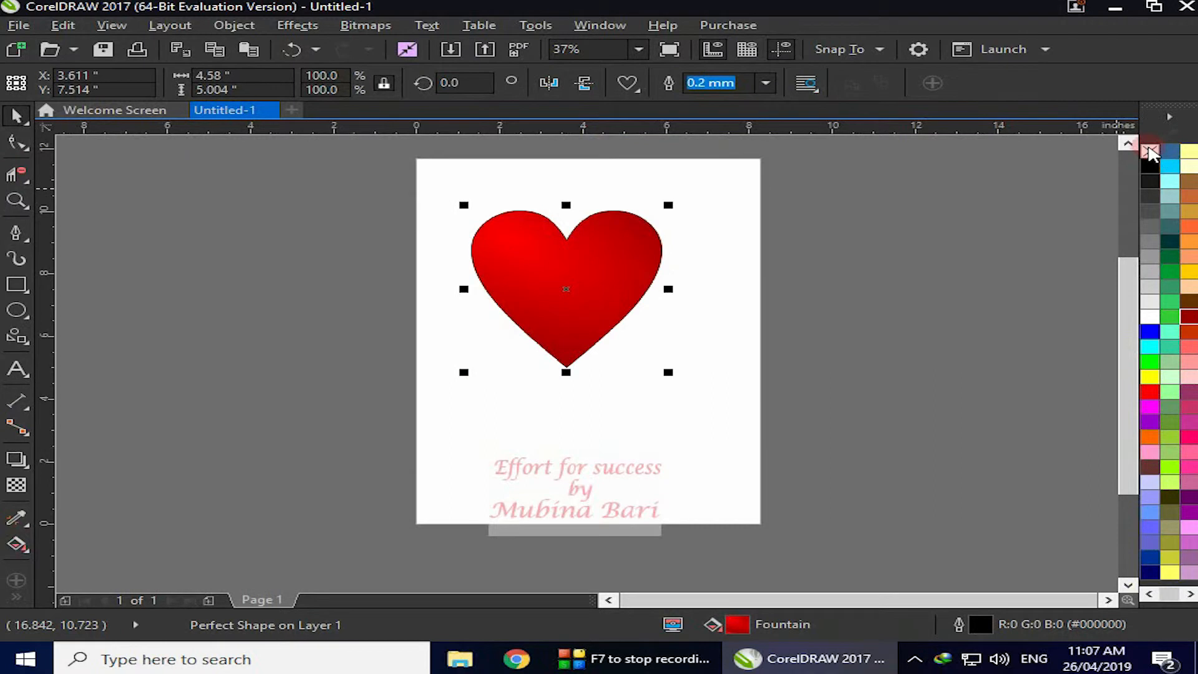
{"action": "right_click", "coordinate": [1150, 152]}
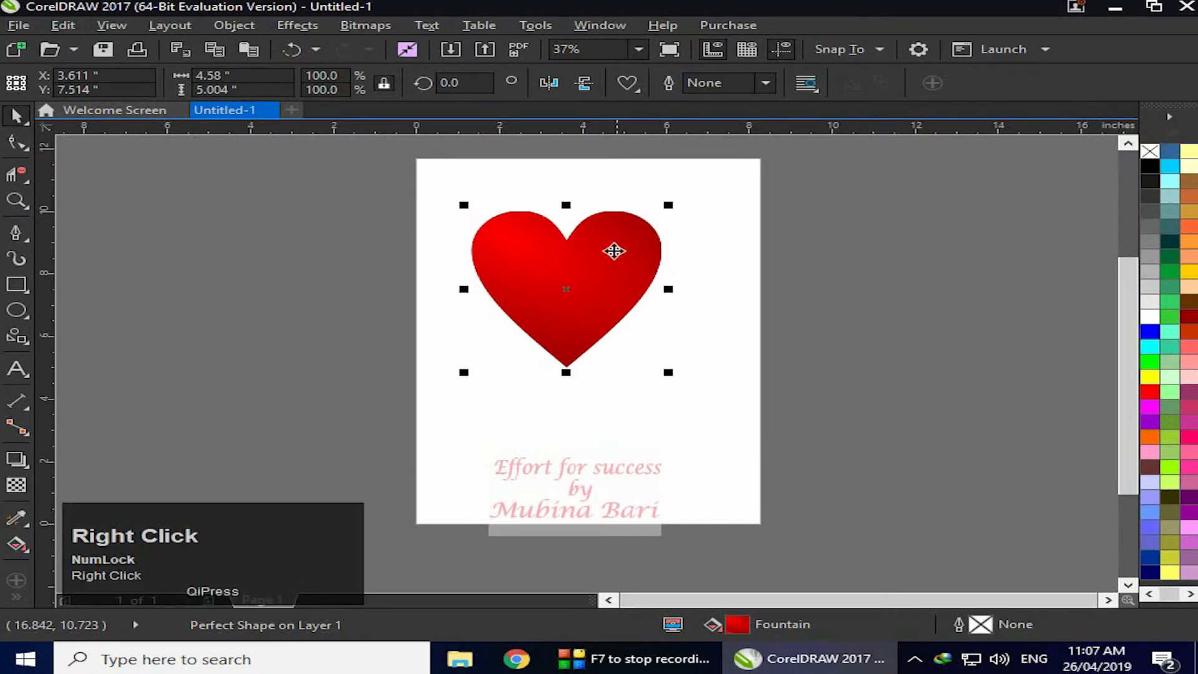
{"action": "left_click", "coordinate": [563, 287]}
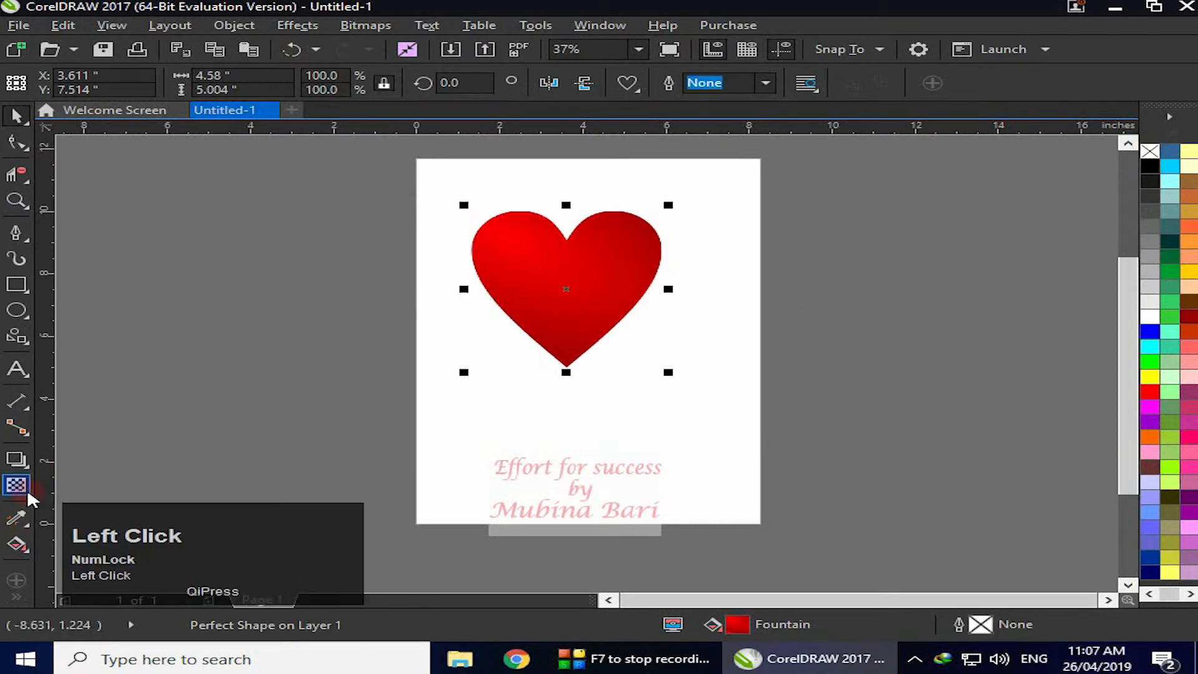
Add a drop shadow to the heart, cast downward from its upper edge to just below its tip.
{"action": "left_click", "coordinate": [25, 466]}
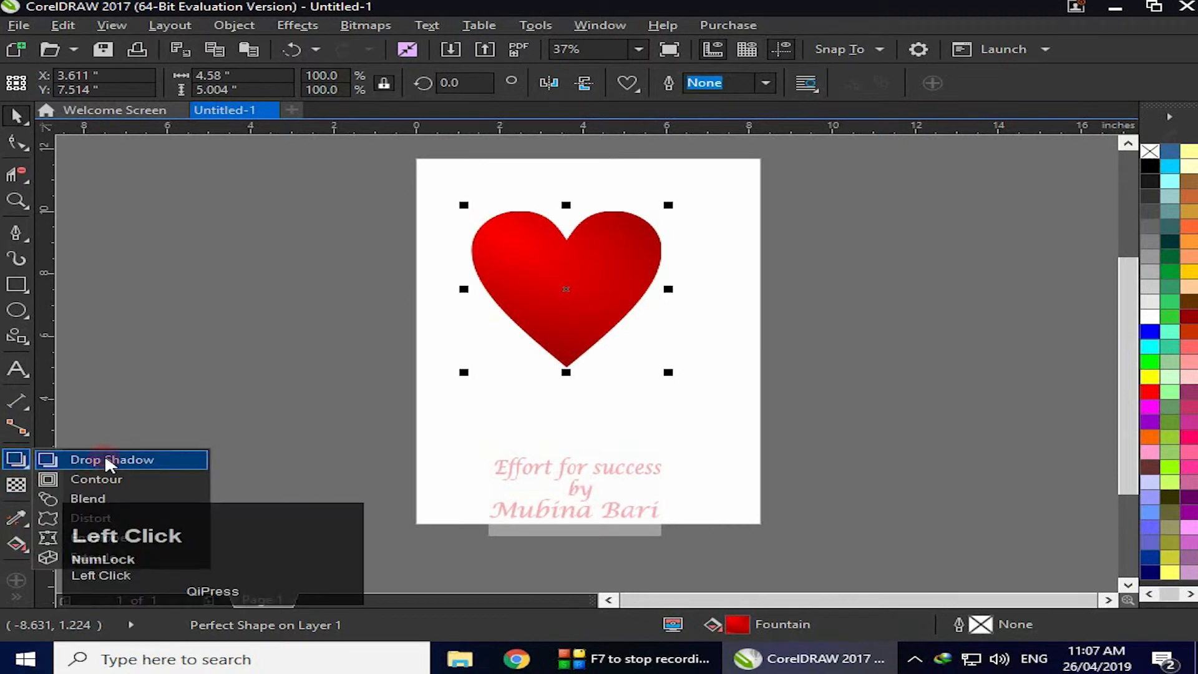
{"action": "left_click", "coordinate": [106, 460]}
{"action": "left_click_drag", "start_coordinate": [524, 215], "coordinate": [576, 362]}
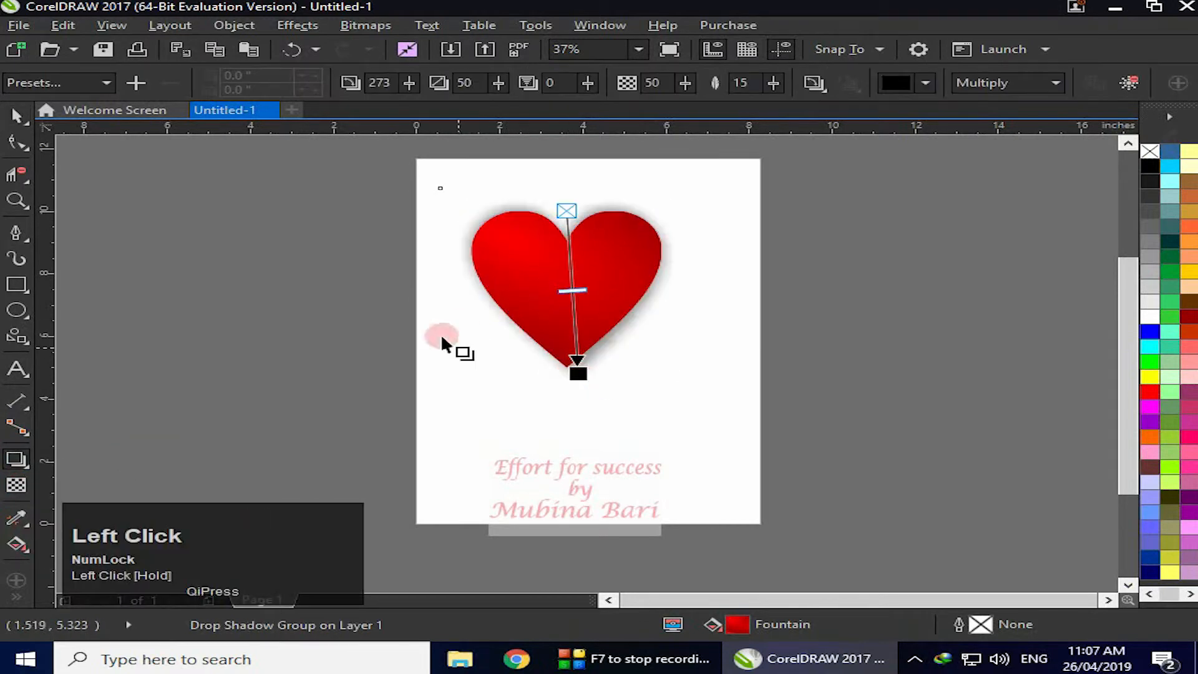
{"action": "right_click", "coordinate": [816, 315]}
{"action": "left_click", "coordinate": [807, 312]}
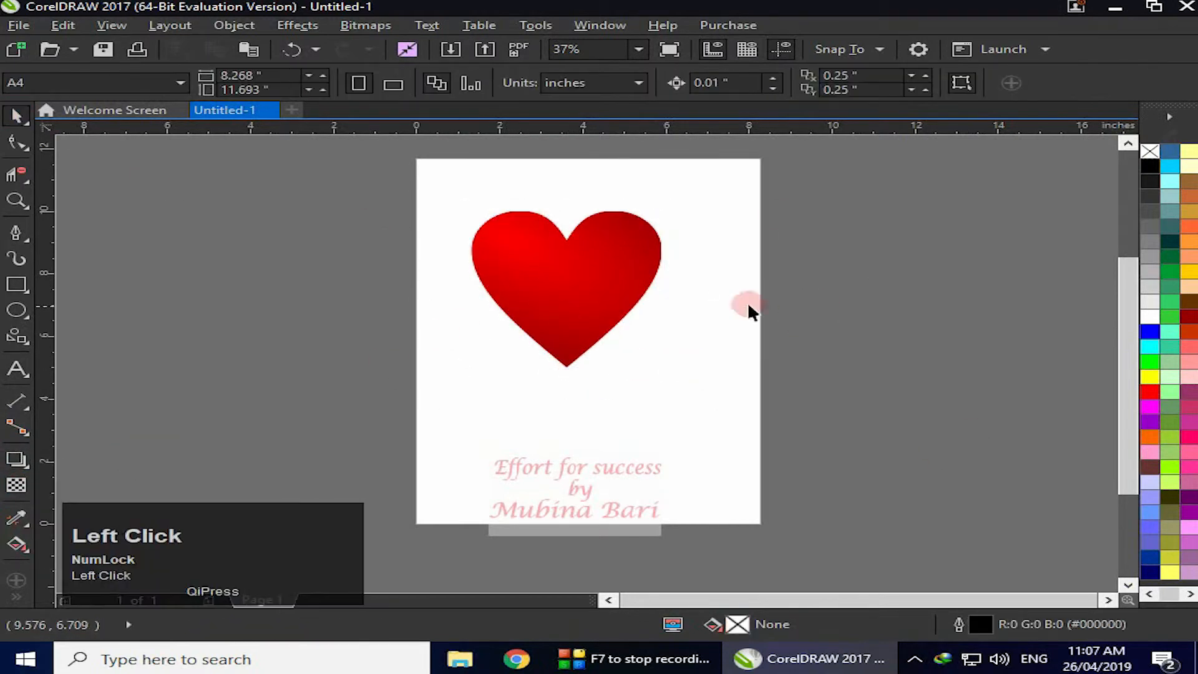
Move the shadowed heart off the page to the left, centered at about X -4.53, Y 8.83 inches.
{"action": "double_click", "coordinate": [562, 286]}
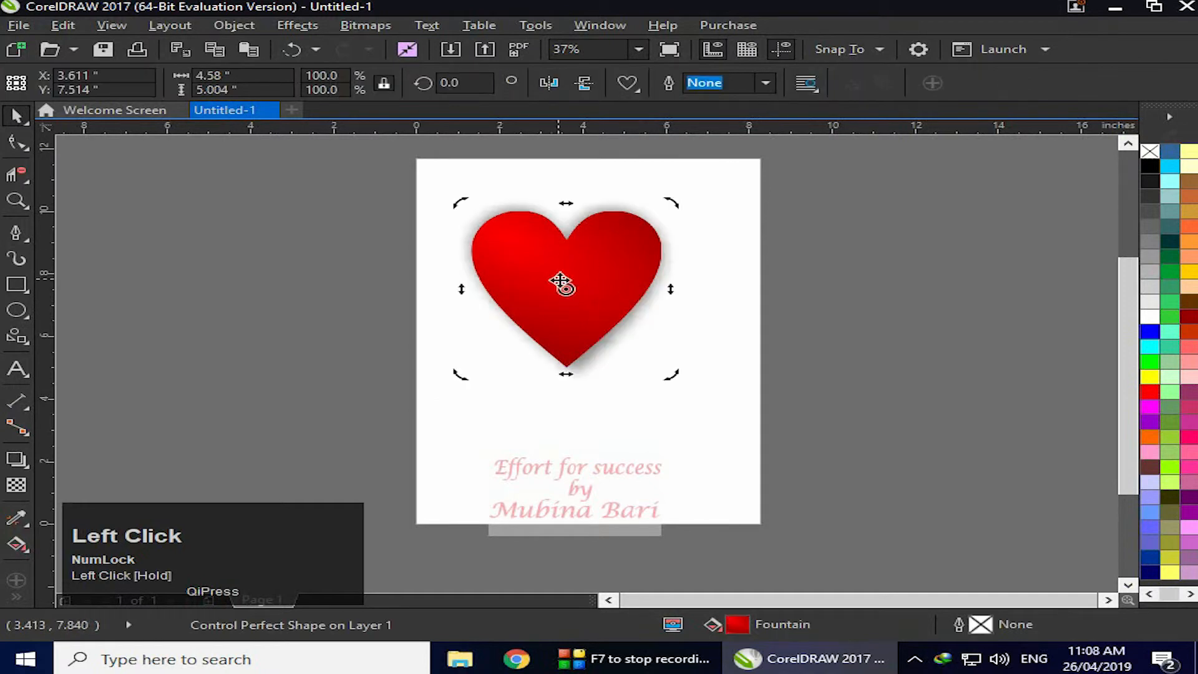
{"action": "left_click", "coordinate": [567, 283]}
{"action": "left_click_drag", "start_coordinate": [568, 283], "coordinate": [228, 248]}
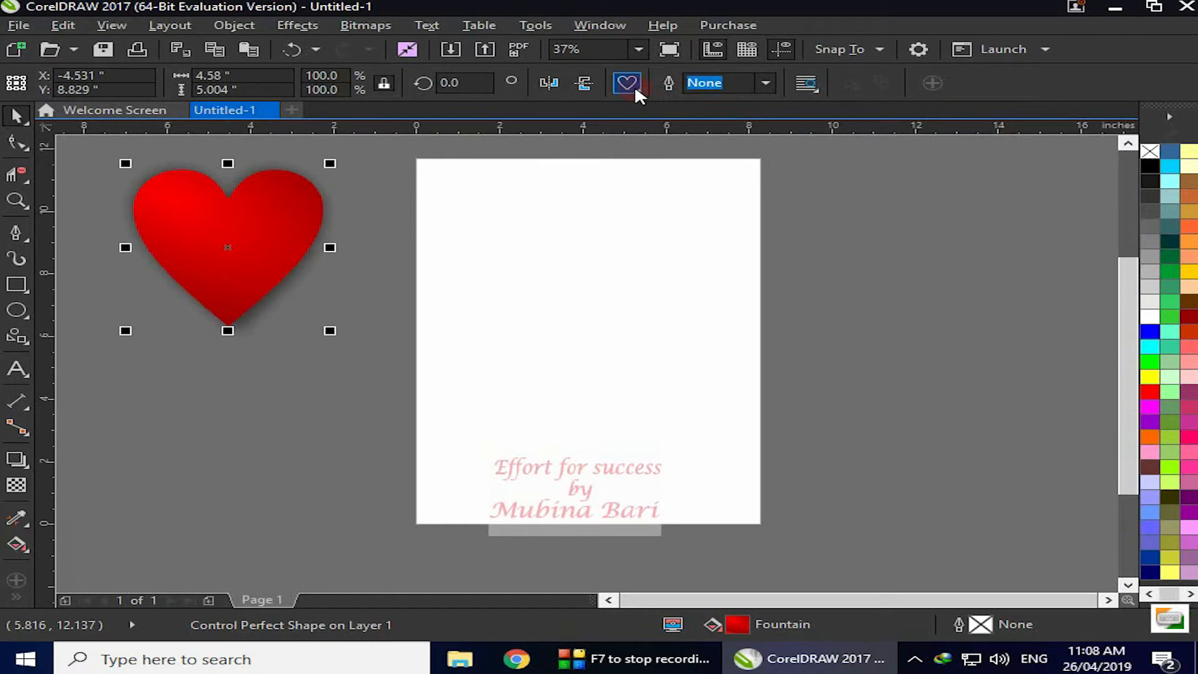
Draw a teardrop shape about 0.96 by 2.04 inches near the page's upper right and delete it.
{"action": "left_click", "coordinate": [635, 84]}
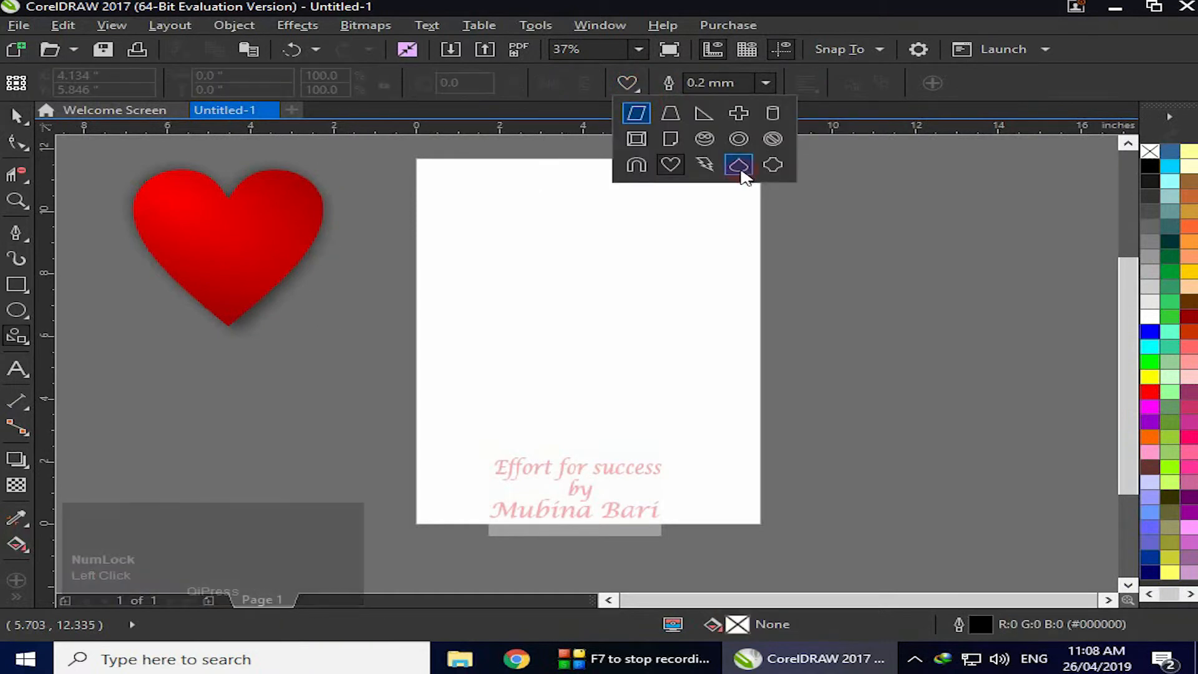
{"action": "left_click", "coordinate": [739, 165]}
{"action": "left_click_drag", "start_coordinate": [662, 179], "coordinate": [702, 242]}
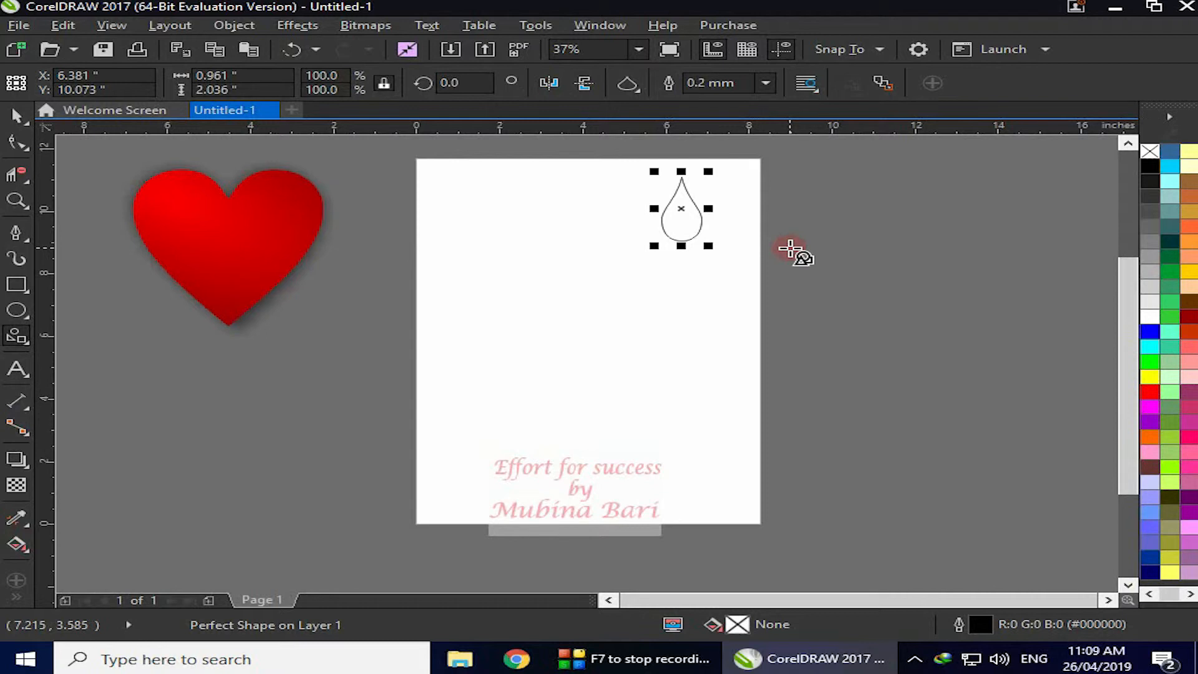
{"action": "key", "text": "Delete"}
{"action": "left_click", "coordinate": [690, 238]}
{"action": "key", "text": "Delete"}
Draw a right-pointing arrow shape about 3.99 by 3.05 inches in the page's upper half, and reshape it with a thinner shaft and shorter head.
{"action": "left_click", "coordinate": [30, 339]}
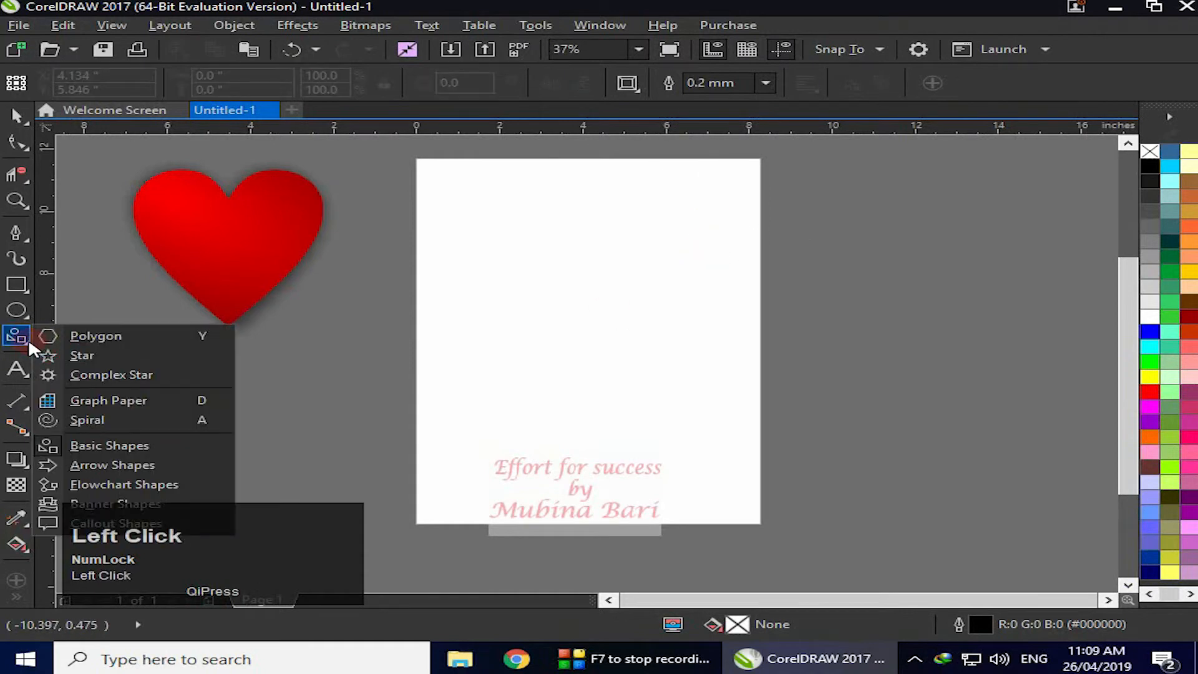
{"action": "left_click", "coordinate": [151, 466]}
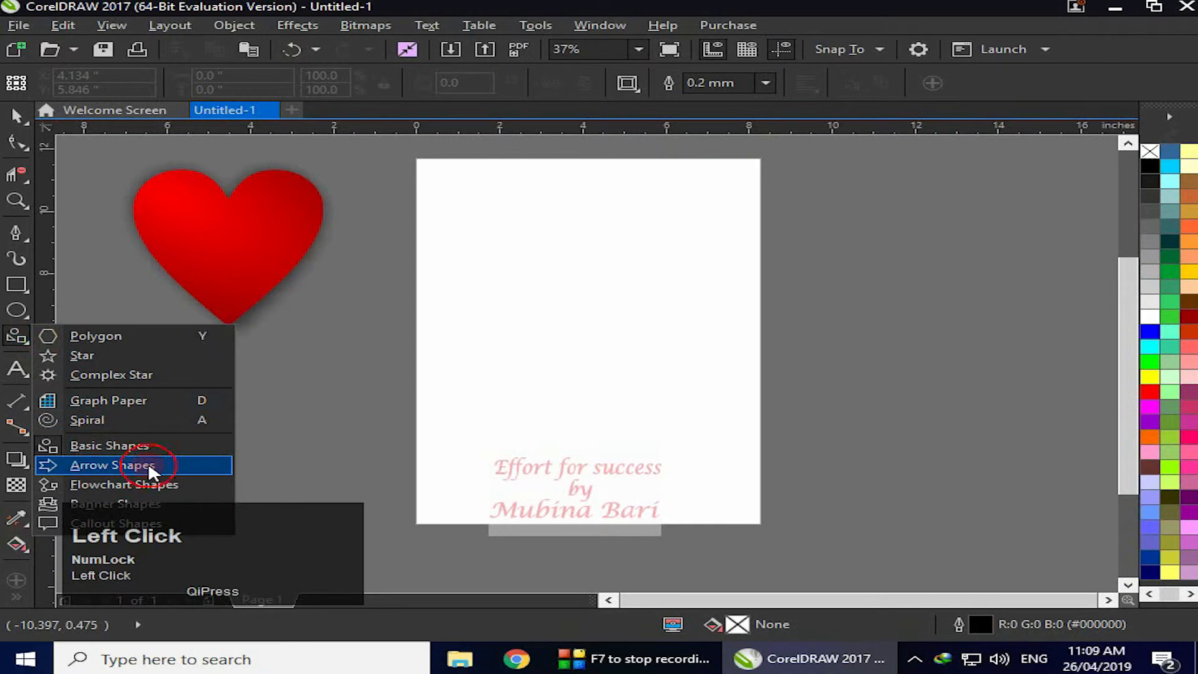
{"action": "left_click", "coordinate": [640, 88]}
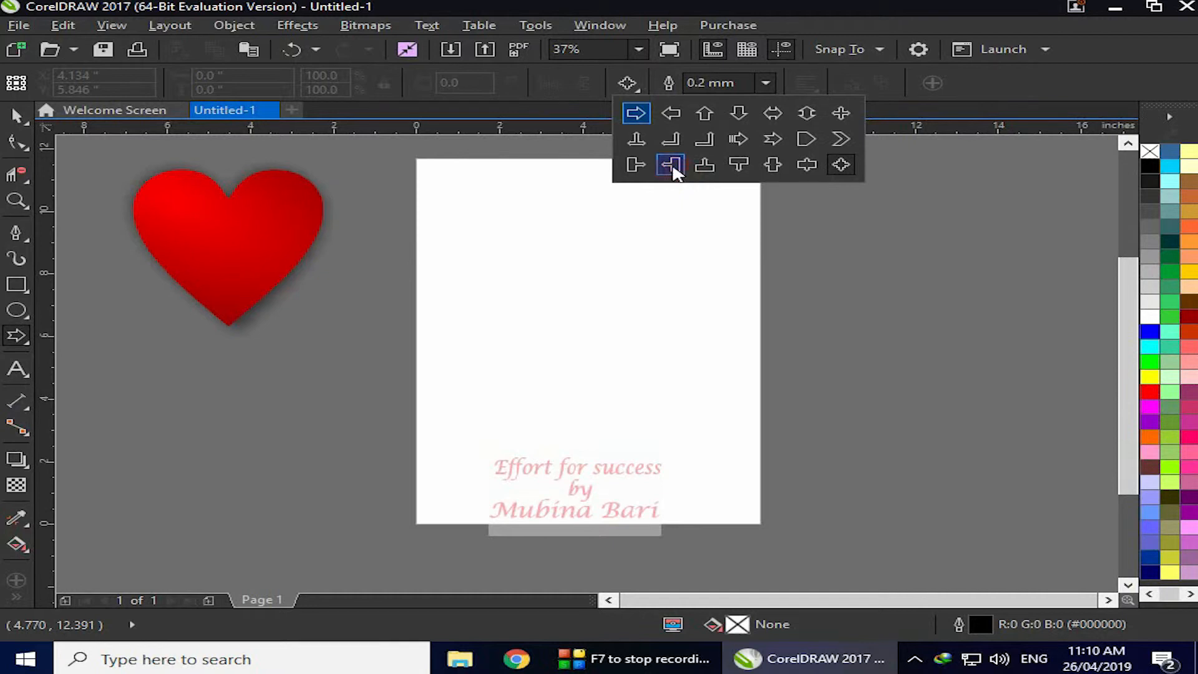
{"action": "left_click", "coordinate": [635, 112]}
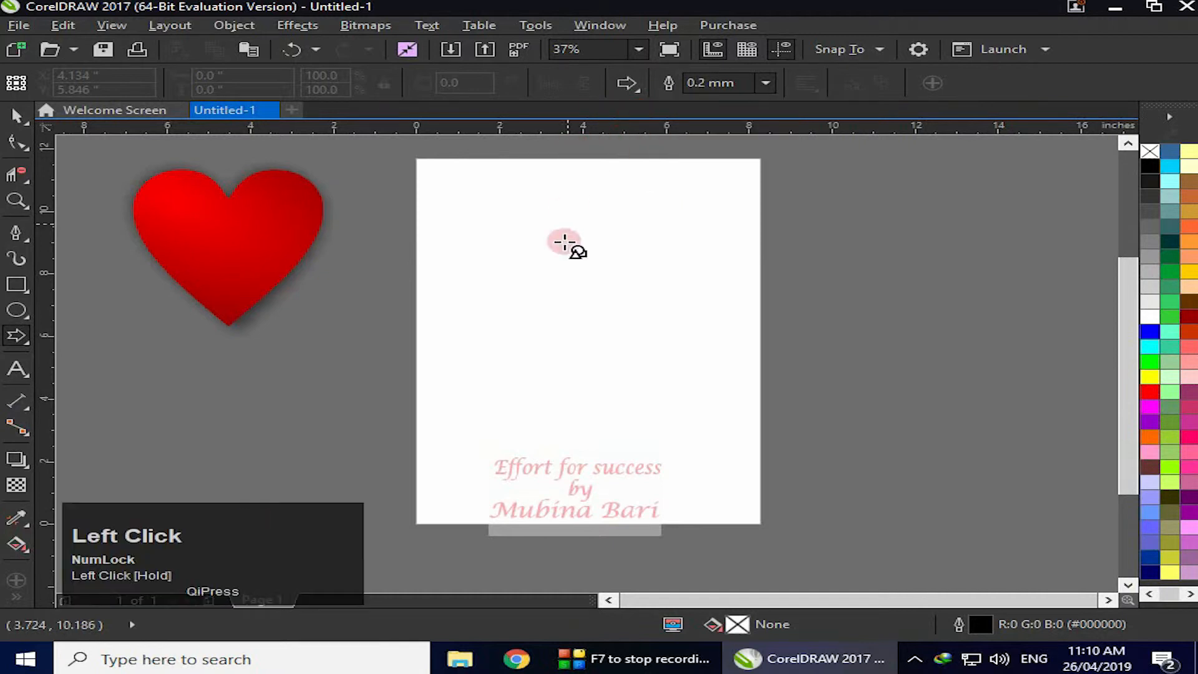
{"action": "left_click_drag", "start_coordinate": [479, 219], "coordinate": [645, 315]}
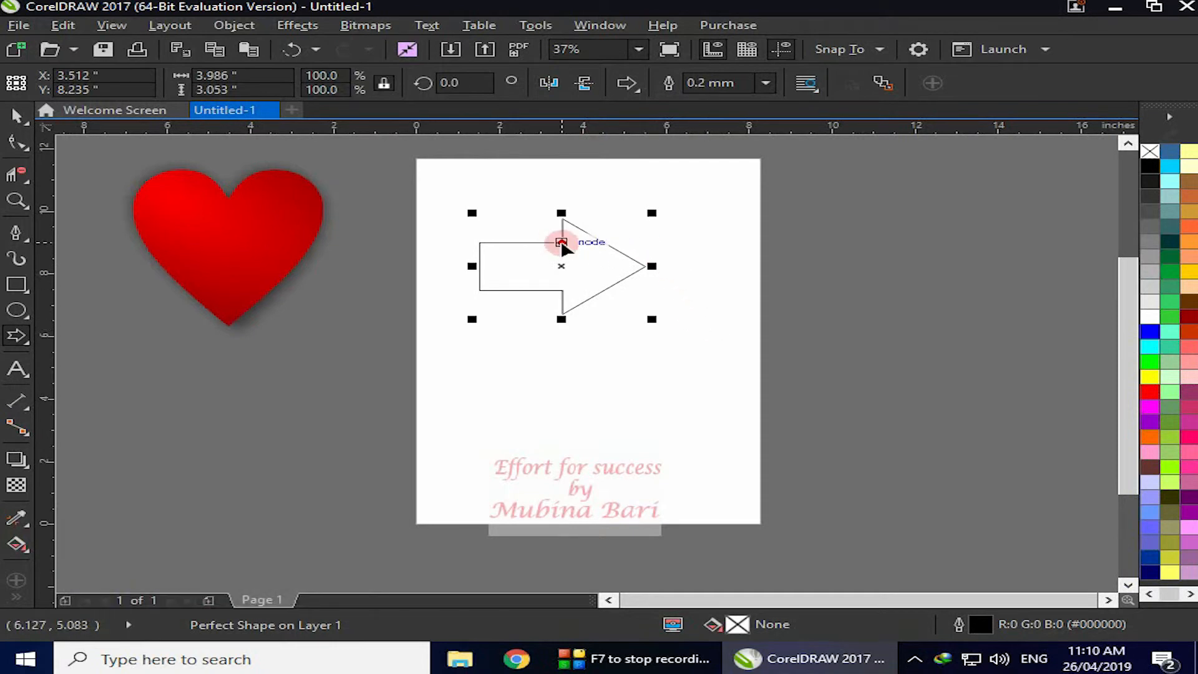
{"action": "mouse_move", "coordinate": [562, 243]}
{"action": "left_mouse_down"}
{"action": "mouse_move", "coordinate": [591, 255]}
{"action": "mouse_move", "coordinate": [529, 247]}
{"action": "mouse_move", "coordinate": [554, 245]}
{"action": "left_mouse_up"}
{"action": "mouse_move", "coordinate": [576, 245]}
{"action": "left_mouse_down"}
{"action": "mouse_move", "coordinate": [611, 255]}
{"action": "mouse_move", "coordinate": [583, 254]}
{"action": "left_mouse_up"}
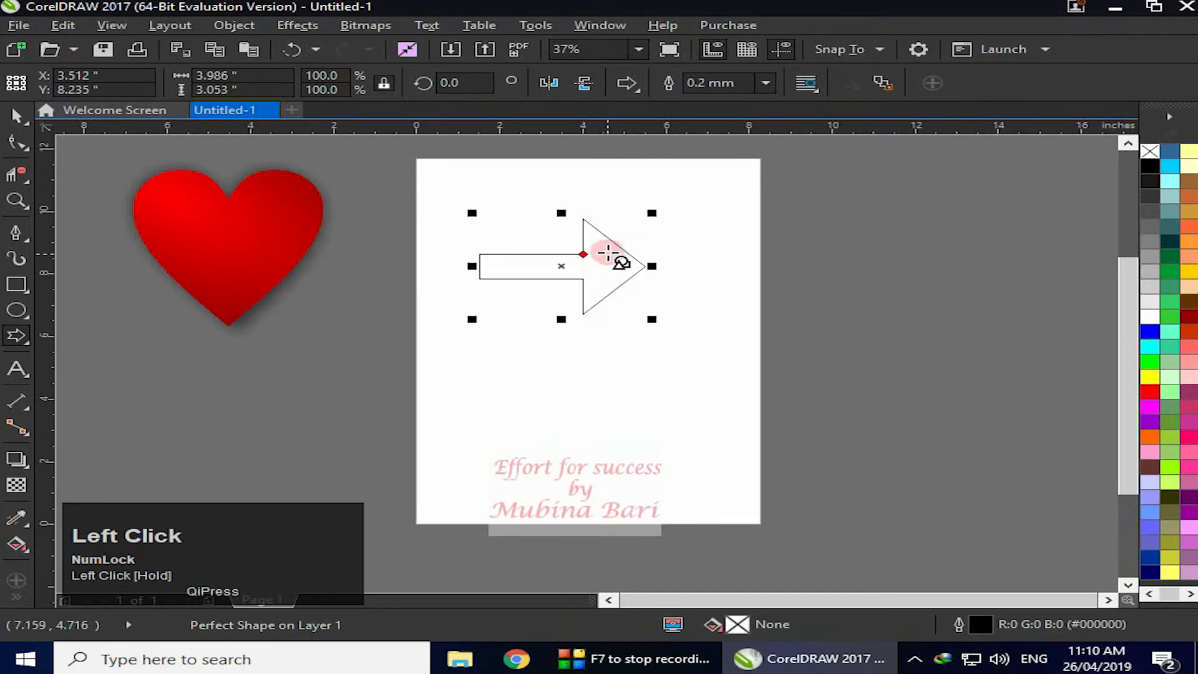
Draw a four-way arrow shape about 5.2 by 4.69 inches across the page's lower right edge.
{"action": "left_click", "coordinate": [638, 92]}
{"action": "left_click", "coordinate": [837, 163]}
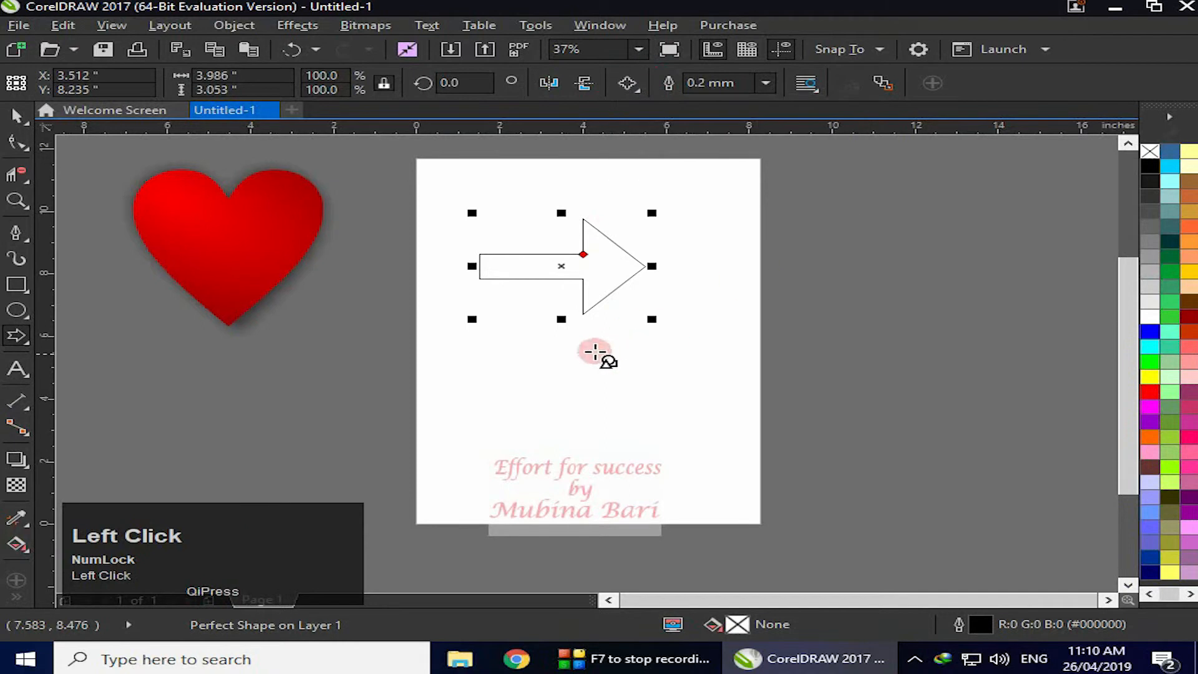
{"action": "left_click_drag", "start_coordinate": [592, 346], "coordinate": [809, 492]}
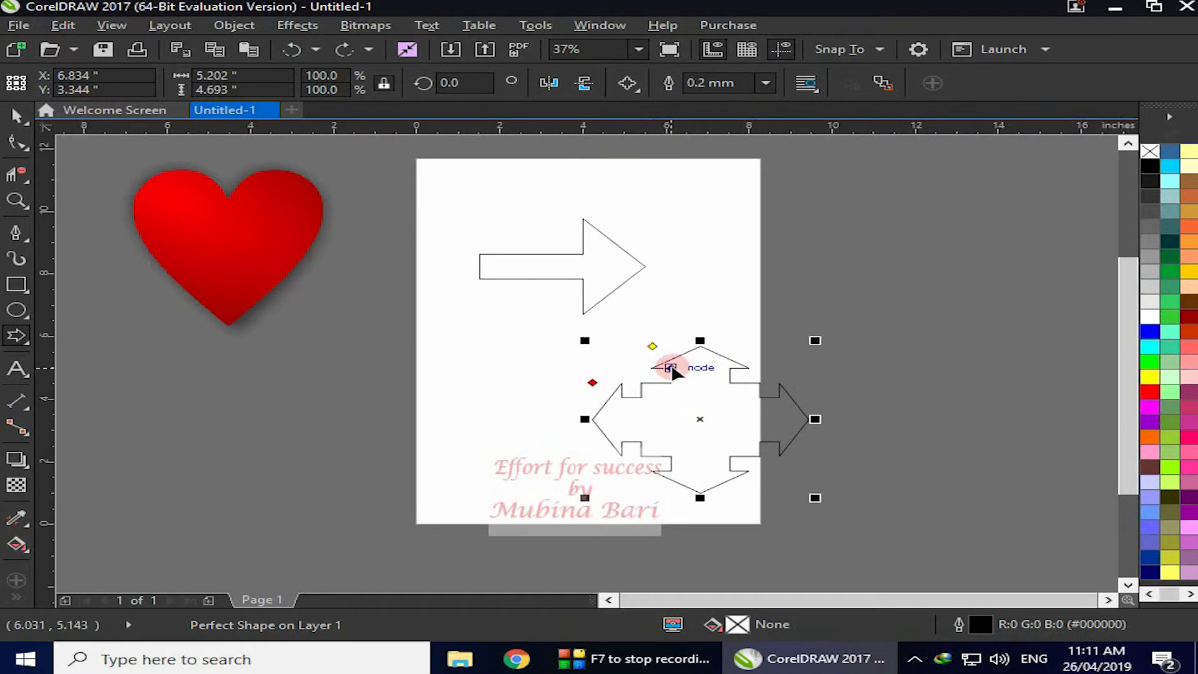
Try narrowing the four-way arrow's shafts by moving its inner control node toward the center, and undo the change.
{"action": "mouse_move", "coordinate": [673, 371]}
{"action": "left_mouse_down"}
{"action": "mouse_move", "coordinate": [743, 382]}
{"action": "mouse_move", "coordinate": [671, 383]}
{"action": "left_mouse_up"}
{"action": "left_click_drag", "start_coordinate": [670, 368], "coordinate": [701, 405]}
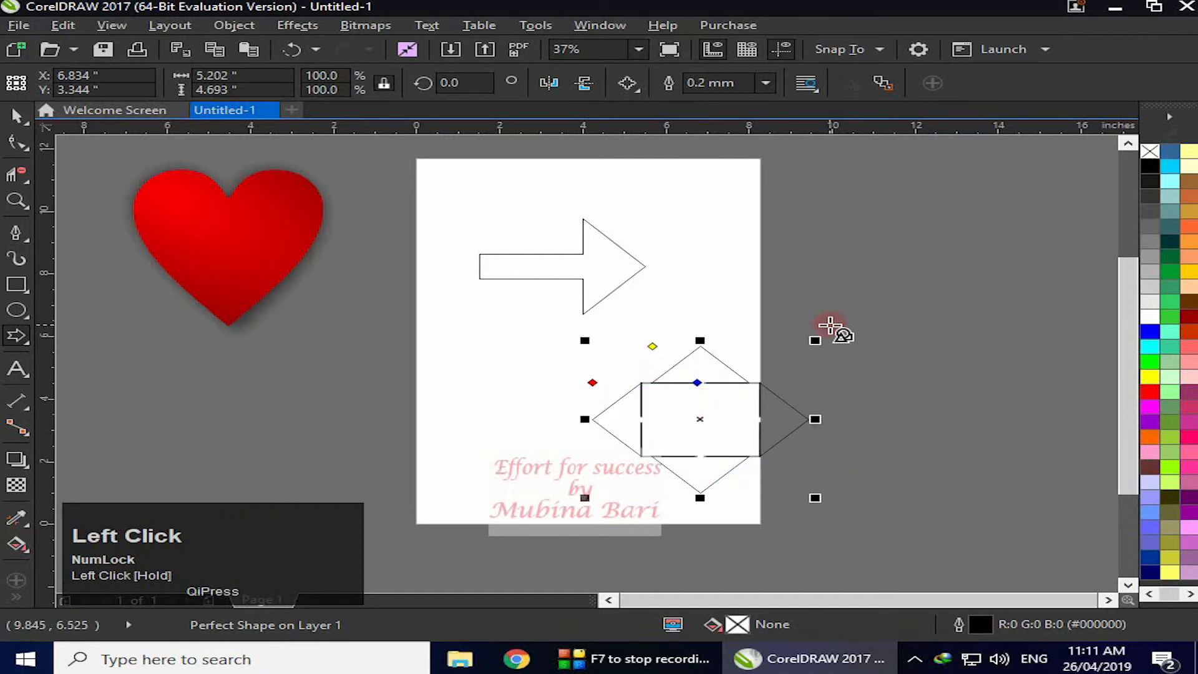
{"action": "key", "text": "ctrl+z"}
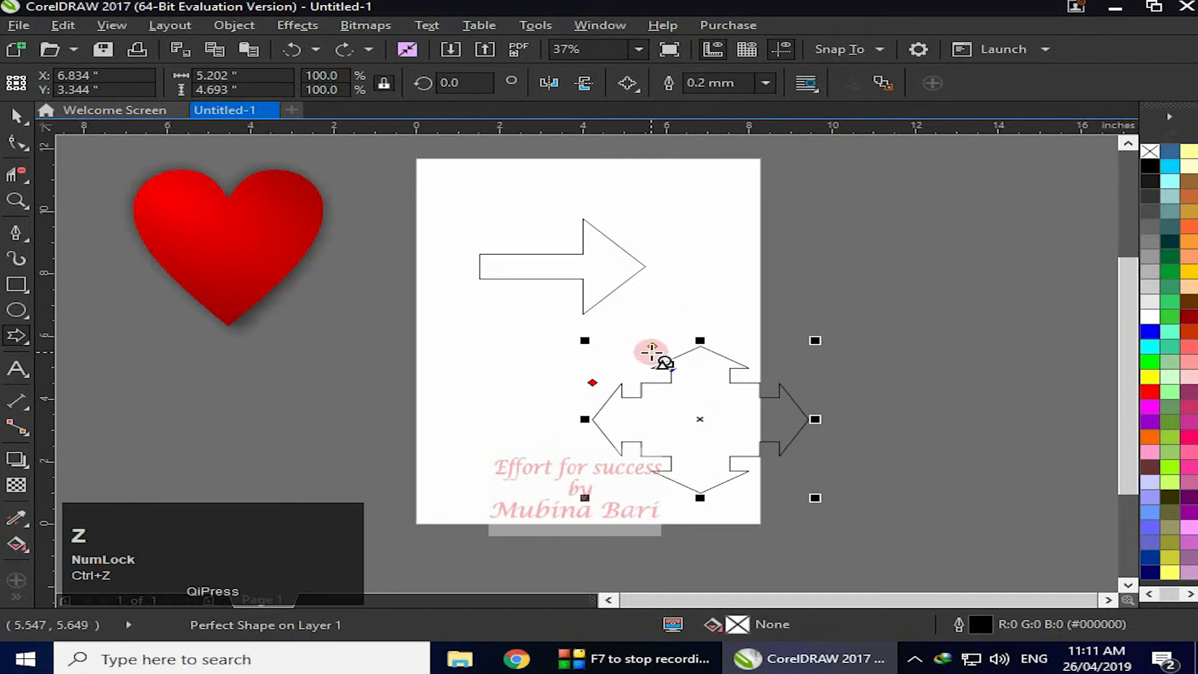
Try narrowing the four-way arrow's heads and enlarging its central block with the control nodes, restoring the shape after each change.
{"action": "left_click_drag", "start_coordinate": [652, 347], "coordinate": [670, 374]}
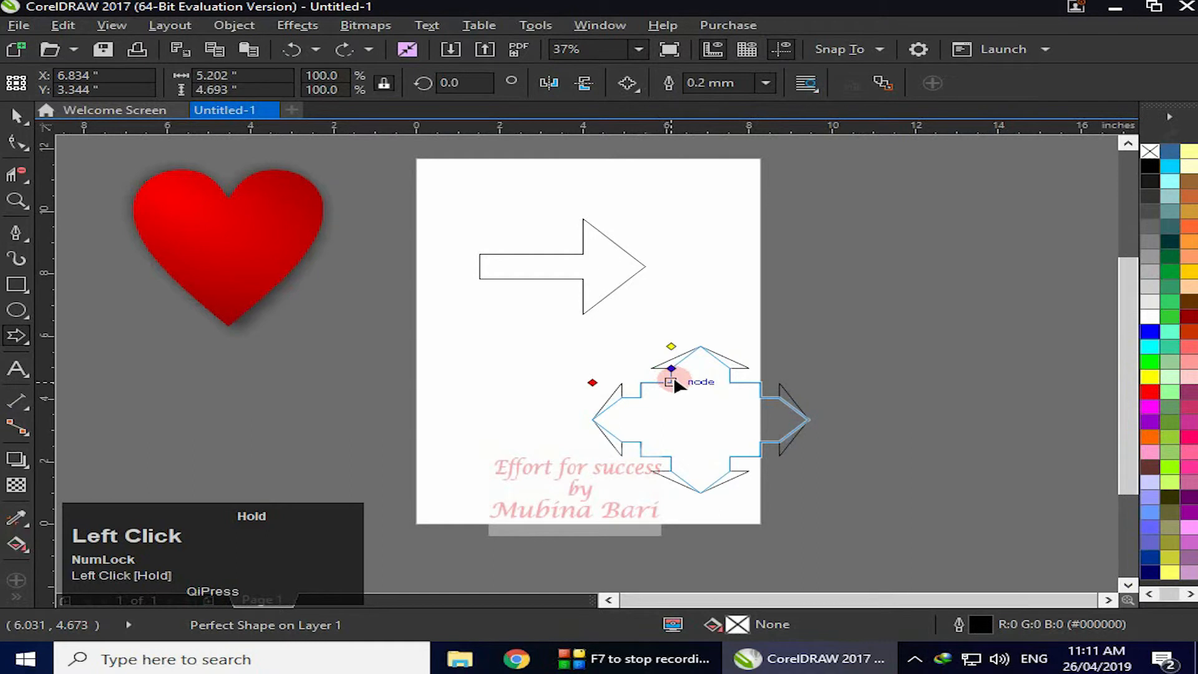
{"action": "left_click_drag", "start_coordinate": [673, 382], "coordinate": [674, 382]}
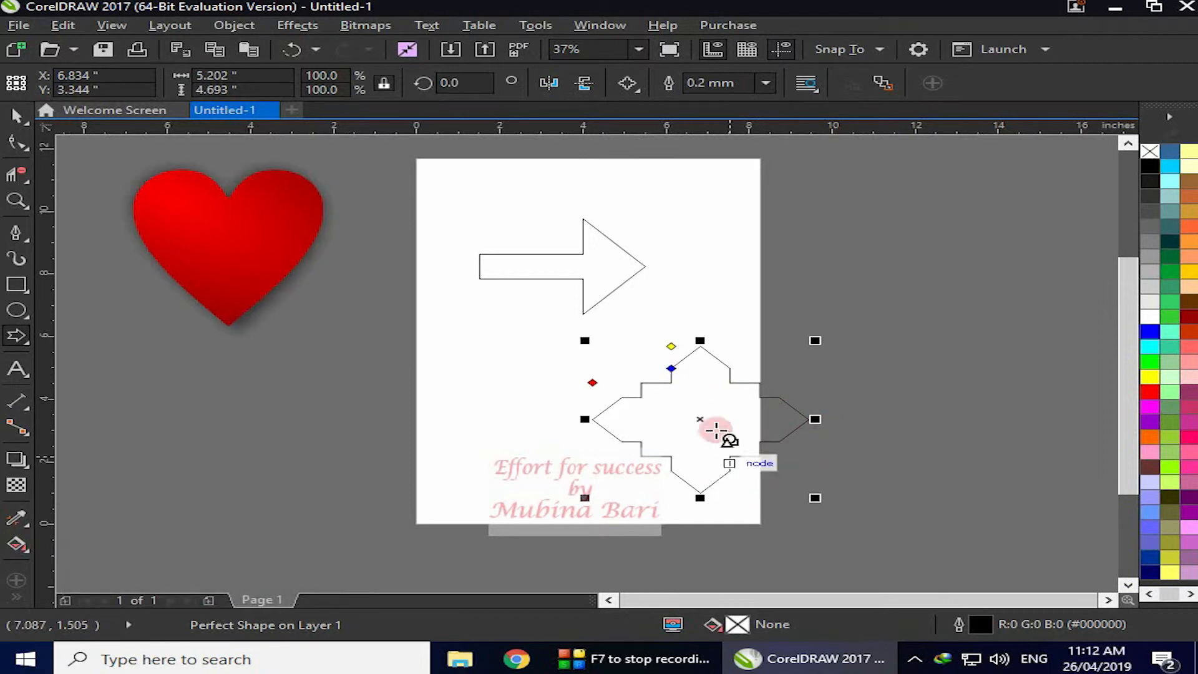
{"action": "left_click_drag", "start_coordinate": [671, 348], "coordinate": [643, 331]}
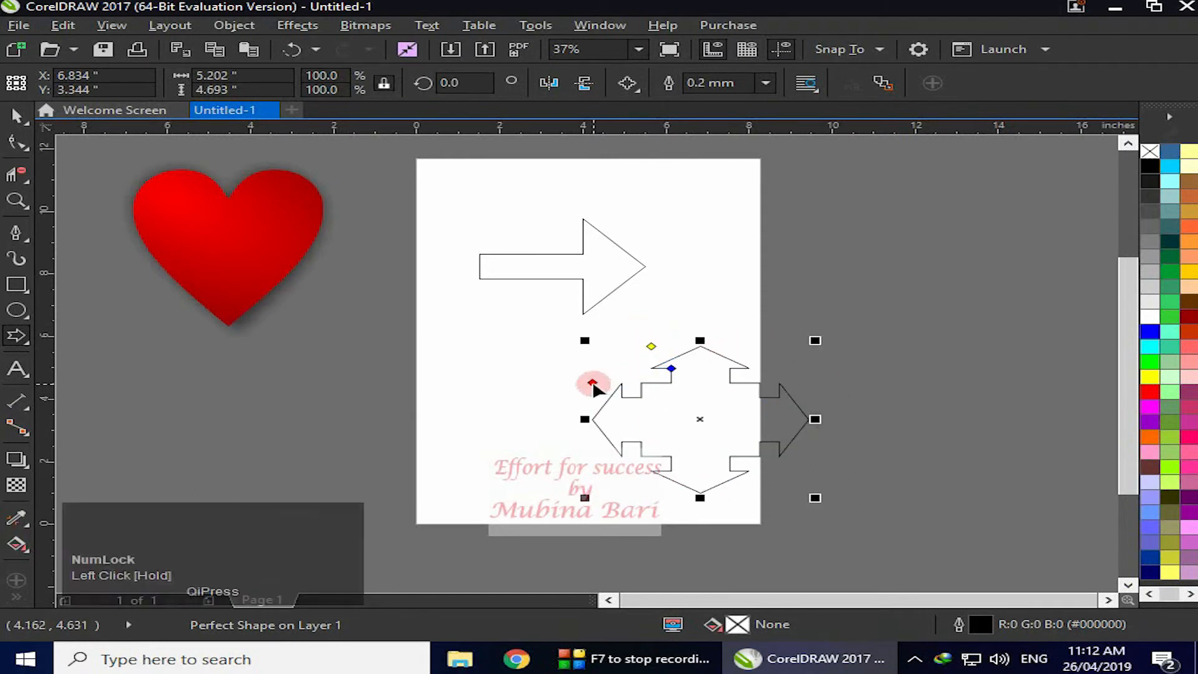
{"action": "left_click_drag", "start_coordinate": [596, 386], "coordinate": [616, 362]}
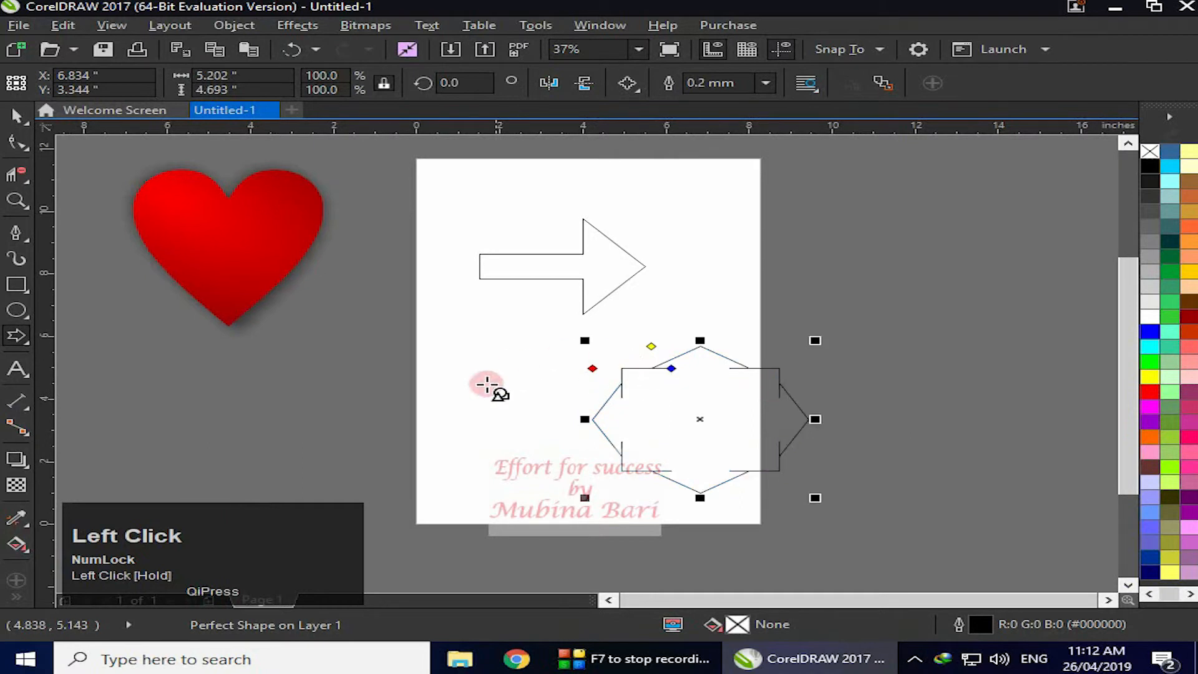
{"action": "left_click_drag", "start_coordinate": [592, 368], "coordinate": [599, 388]}
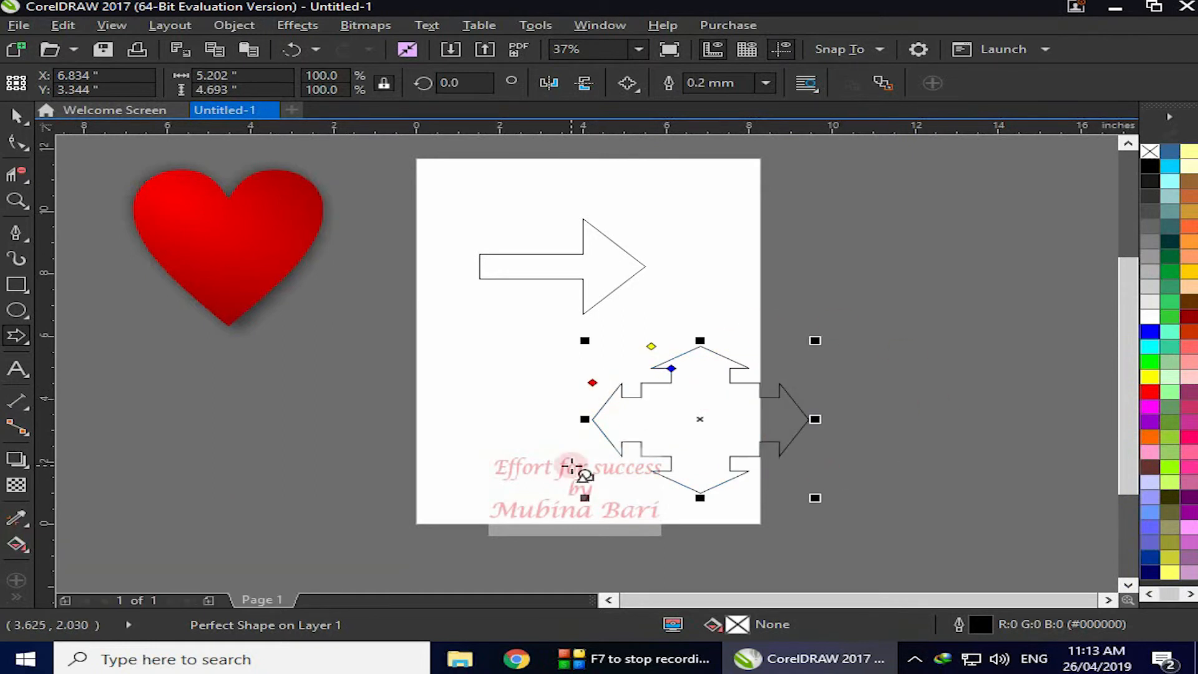
Delete the four-way arrow and the right-pointing arrow from the page.
{"action": "key", "text": "Delete"}
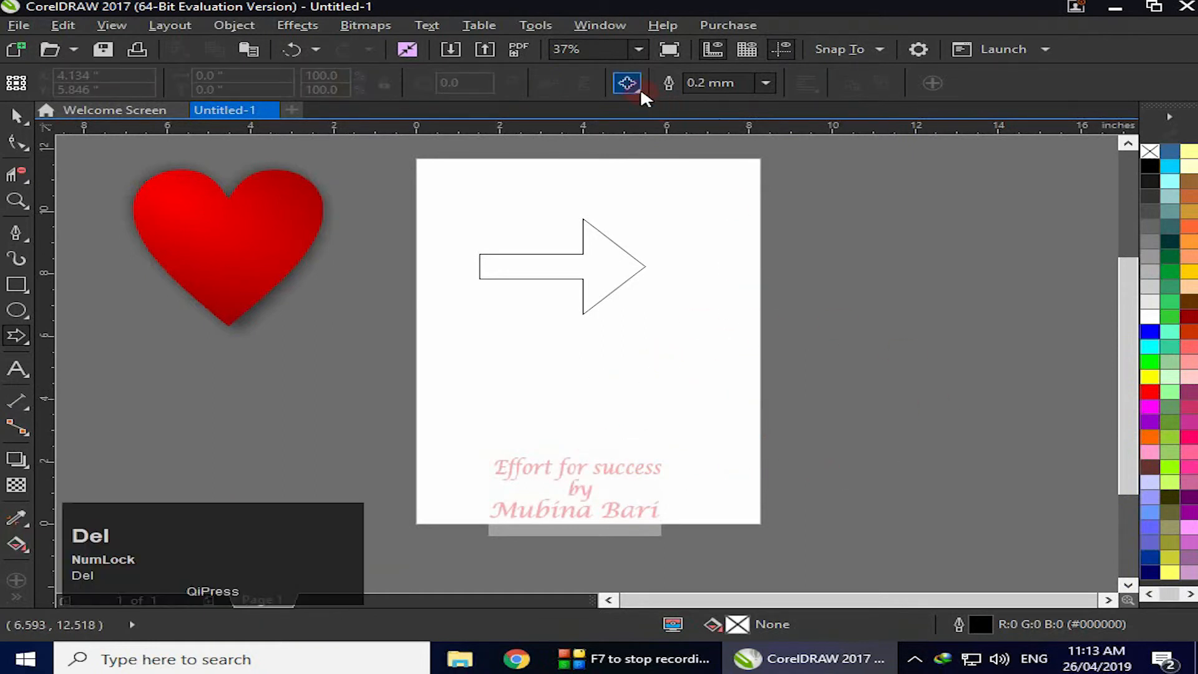
{"action": "left_click", "coordinate": [638, 88]}
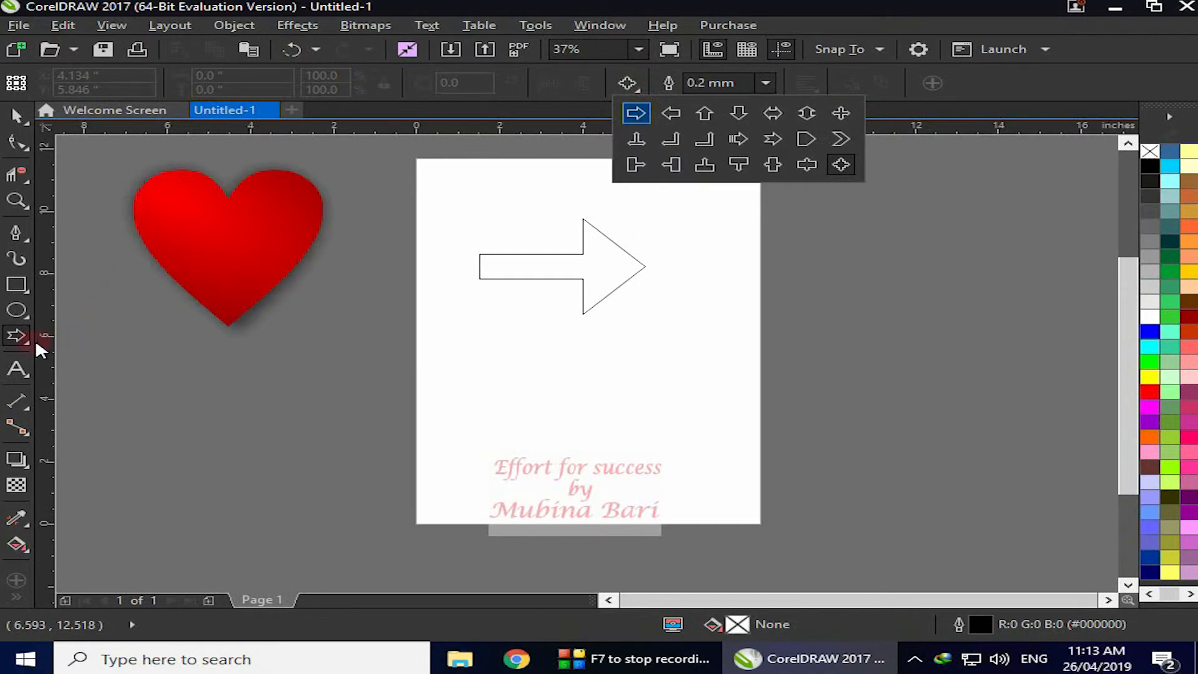
{"action": "left_click", "coordinate": [592, 287]}
{"action": "key", "text": "Delete"}
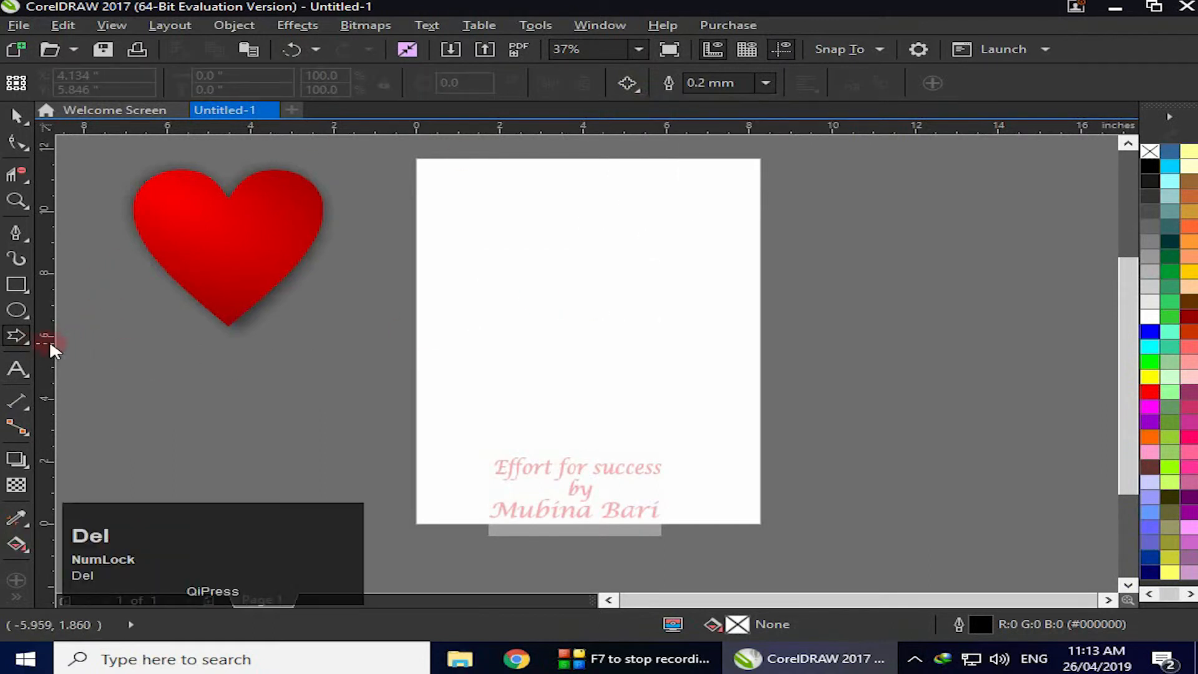
Draw a flowchart rectangle with two vertical dividing lines, about 5.17 by 5.34 inches, in the page's upper half and delete it.
{"action": "left_click", "coordinate": [23, 342]}
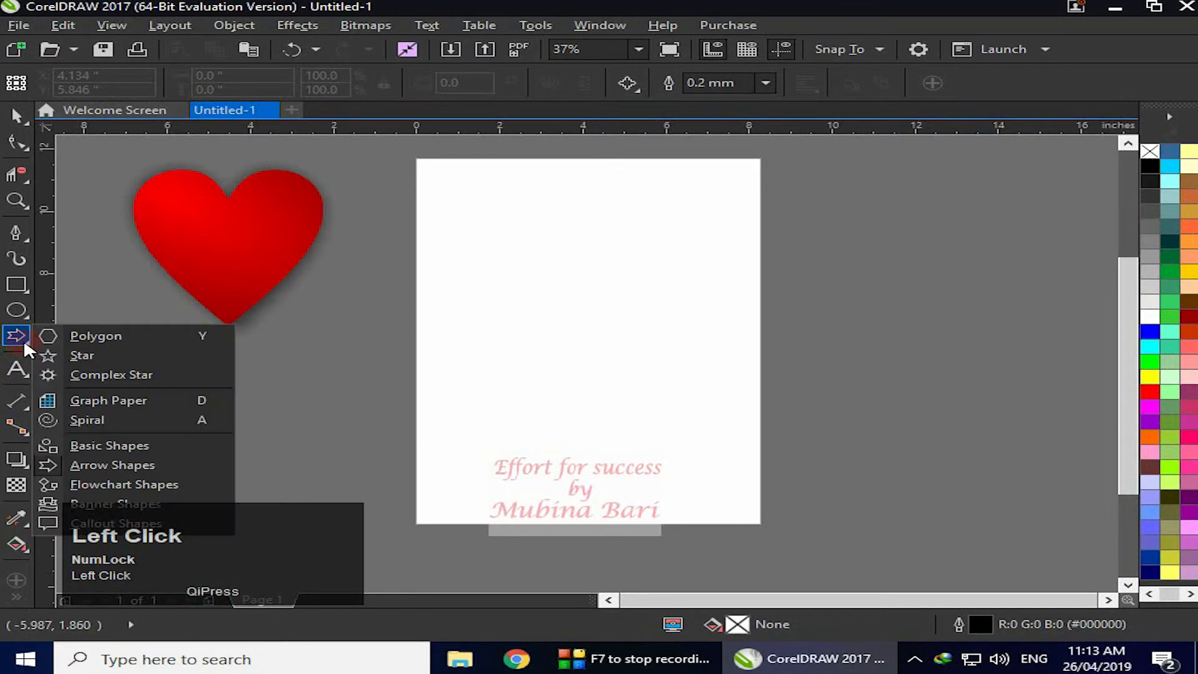
{"action": "left_click", "coordinate": [110, 484]}
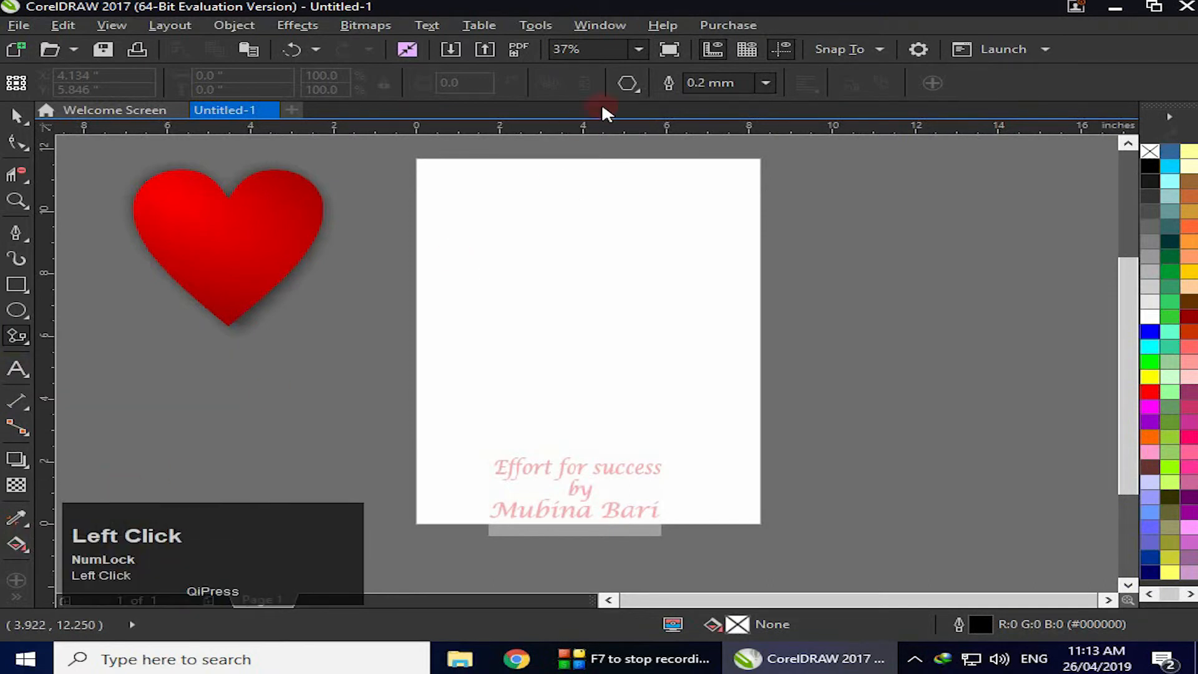
{"action": "left_click", "coordinate": [630, 84]}
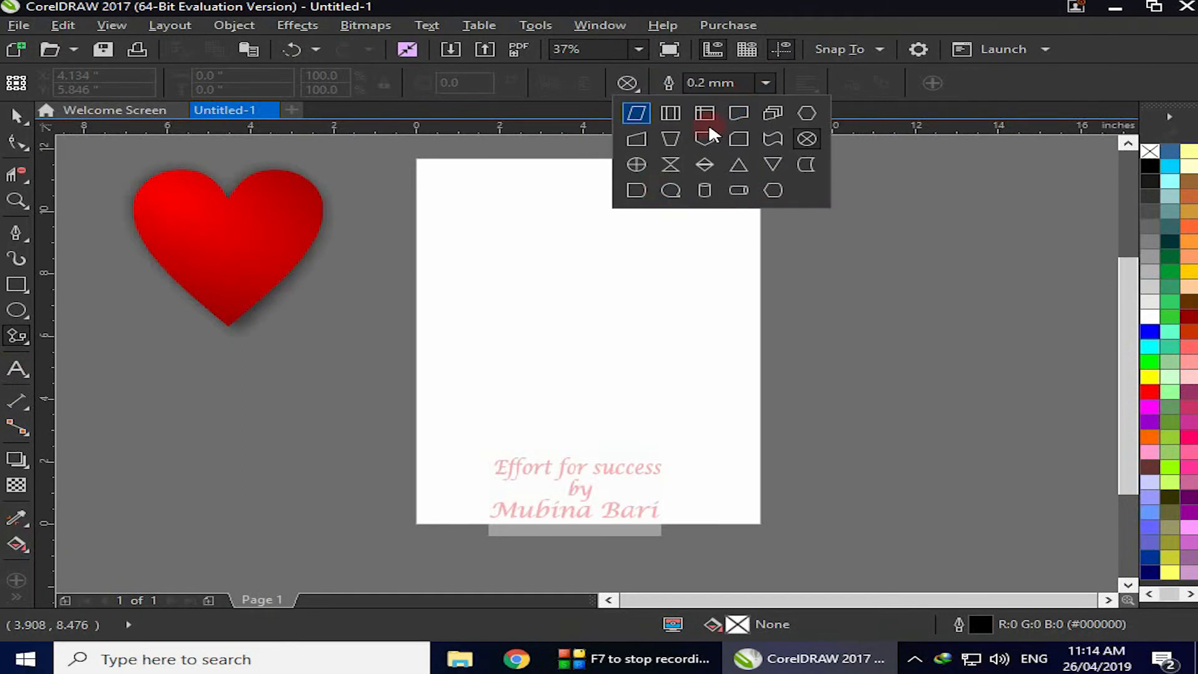
{"action": "left_click", "coordinate": [666, 115]}
{"action": "left_click_drag", "start_coordinate": [517, 234], "coordinate": [733, 401]}
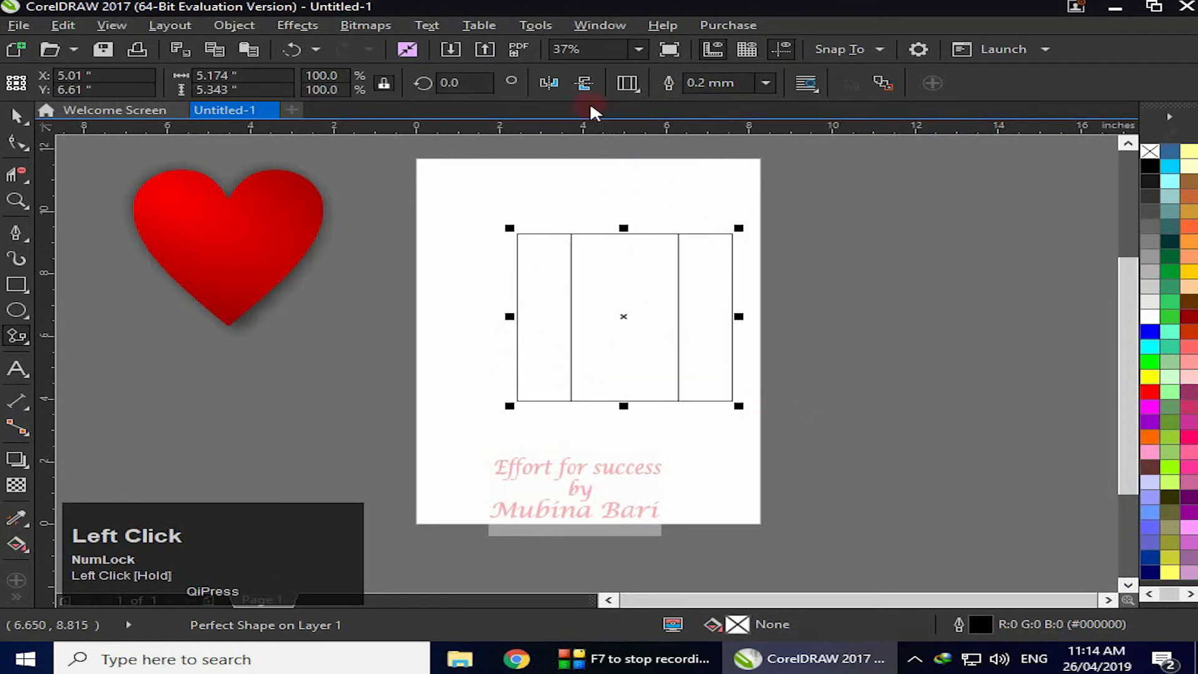
{"action": "key", "text": "Delete"}
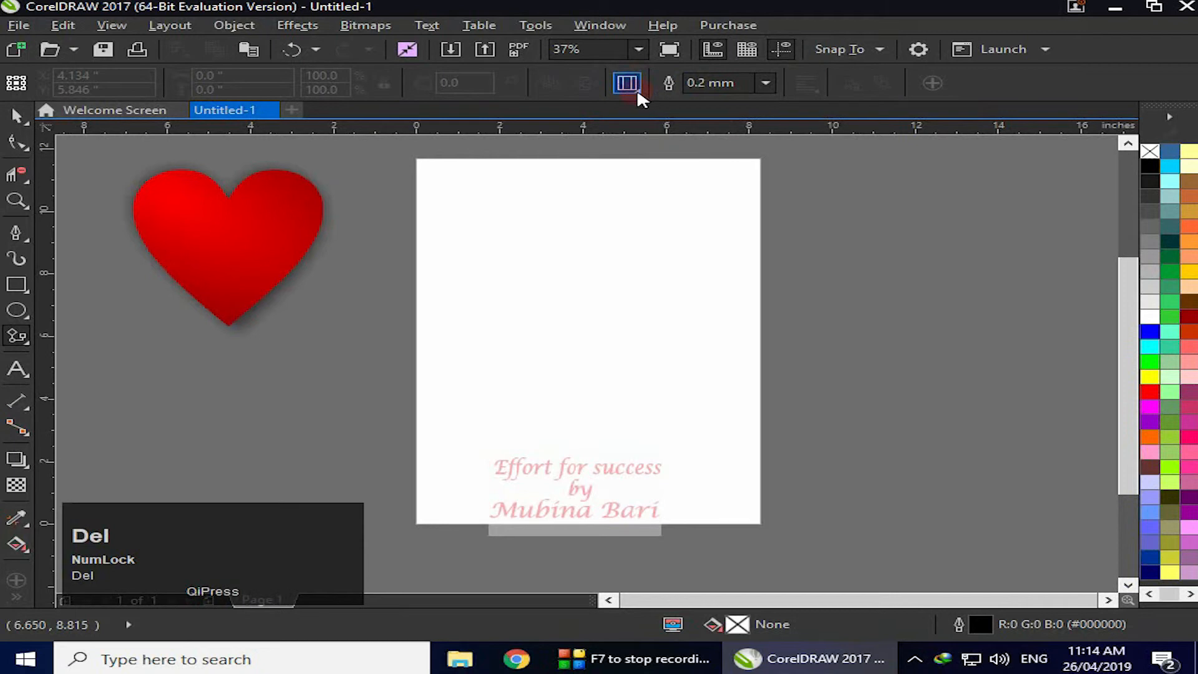
Draw a flowchart parallelogram about 5.77 by 5.8 inches in the page's upper half and widen it to about 5.94 inches.
{"action": "left_click", "coordinate": [630, 83]}
{"action": "left_click", "coordinate": [636, 113]}
{"action": "left_click_drag", "start_coordinate": [484, 213], "coordinate": [722, 394]}
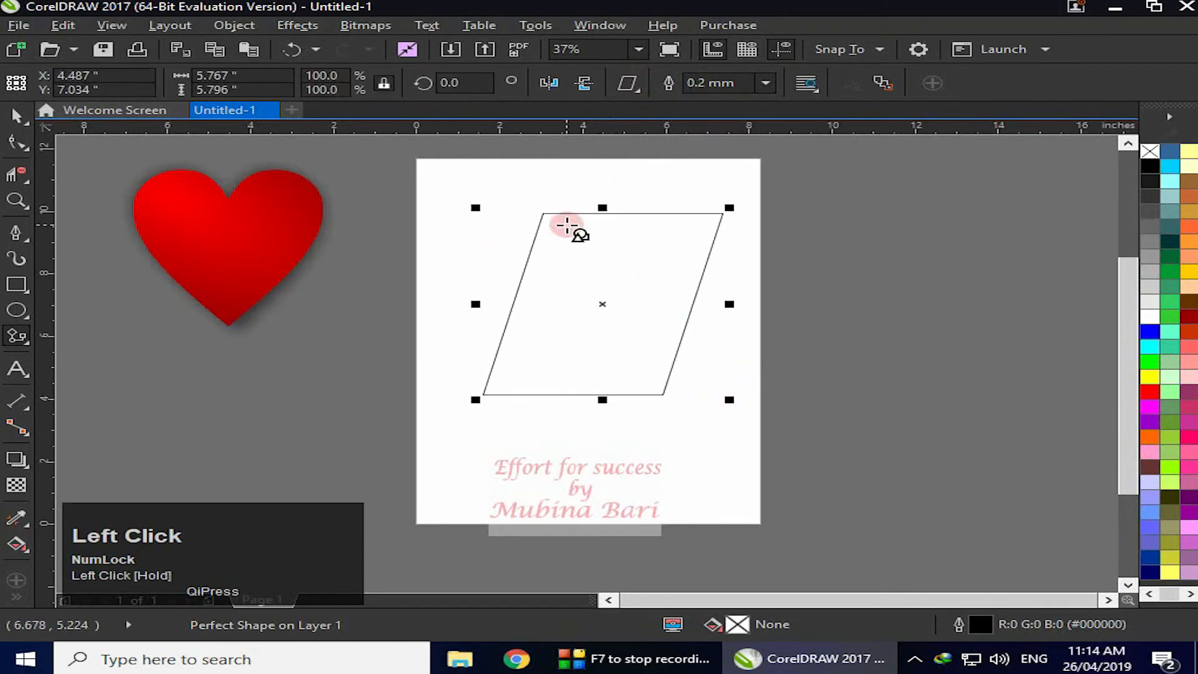
{"action": "mouse_move", "coordinate": [478, 302]}
{"action": "left_mouse_down"}
{"action": "mouse_move", "coordinate": [572, 318]}
{"action": "mouse_move", "coordinate": [564, 302]}
{"action": "mouse_move", "coordinate": [470, 284]}
{"action": "left_mouse_up"}
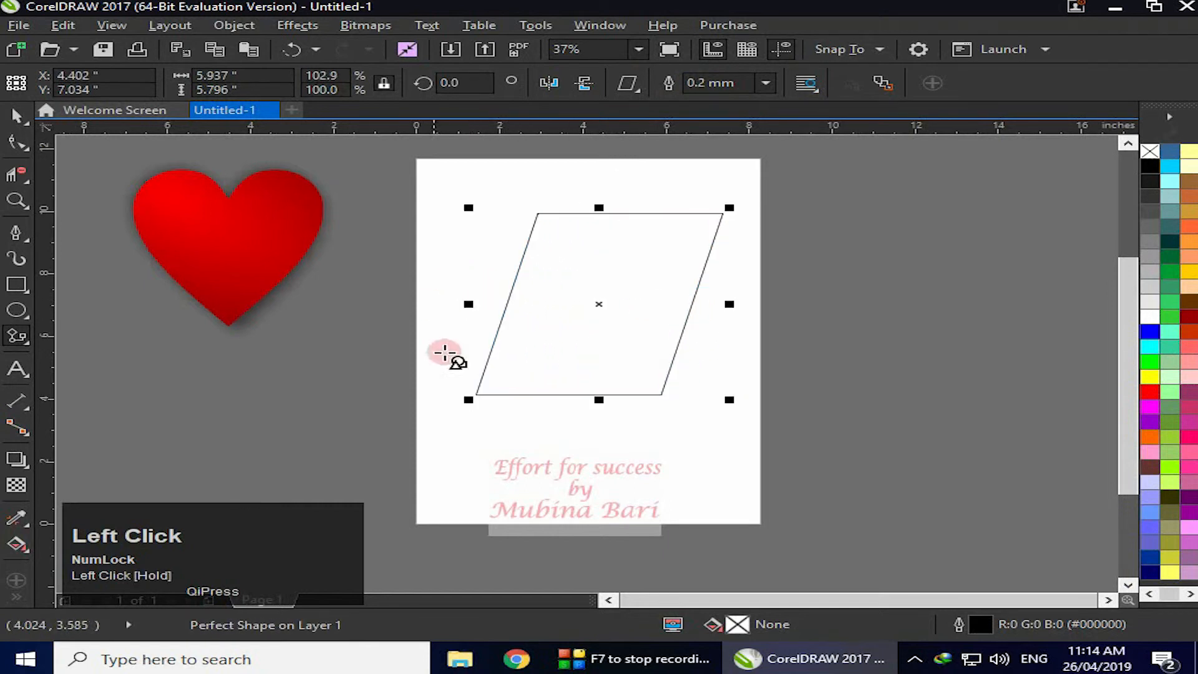
Draw a flowchart diamond with a horizontal dividing line, about 5.85 by 4.92 inches, in the middle of the page.
{"action": "left_click", "coordinate": [637, 91]}
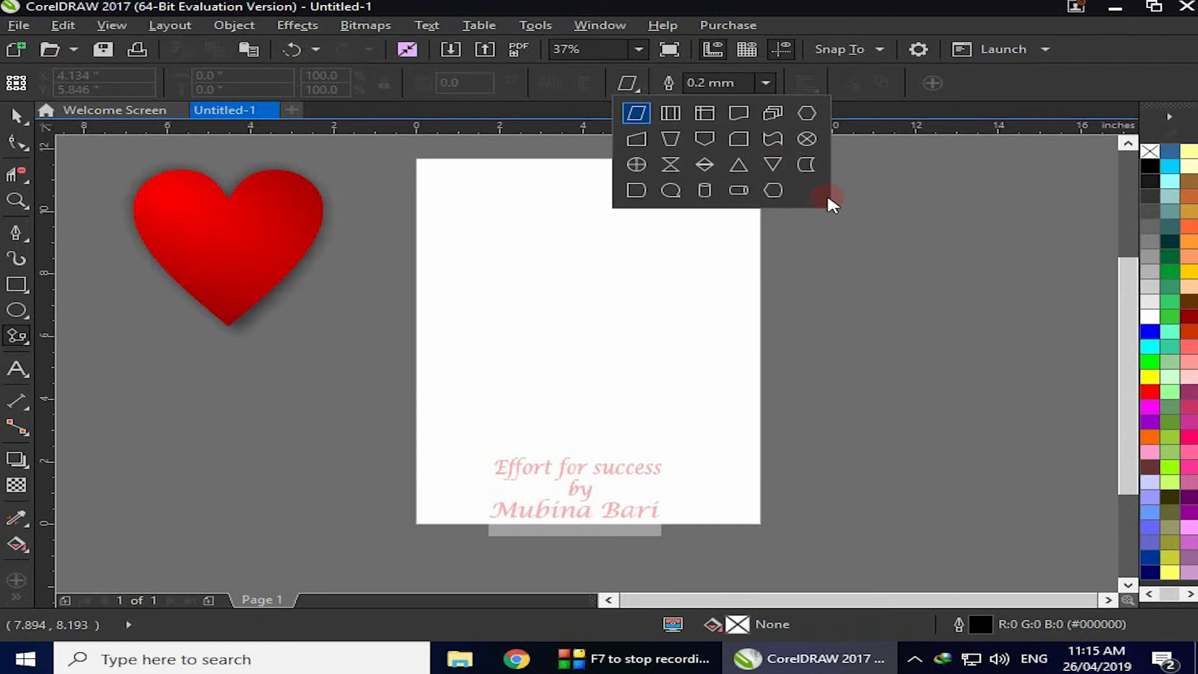
{"action": "left_click", "coordinate": [707, 166]}
{"action": "left_click_drag", "start_coordinate": [482, 245], "coordinate": [723, 397]}
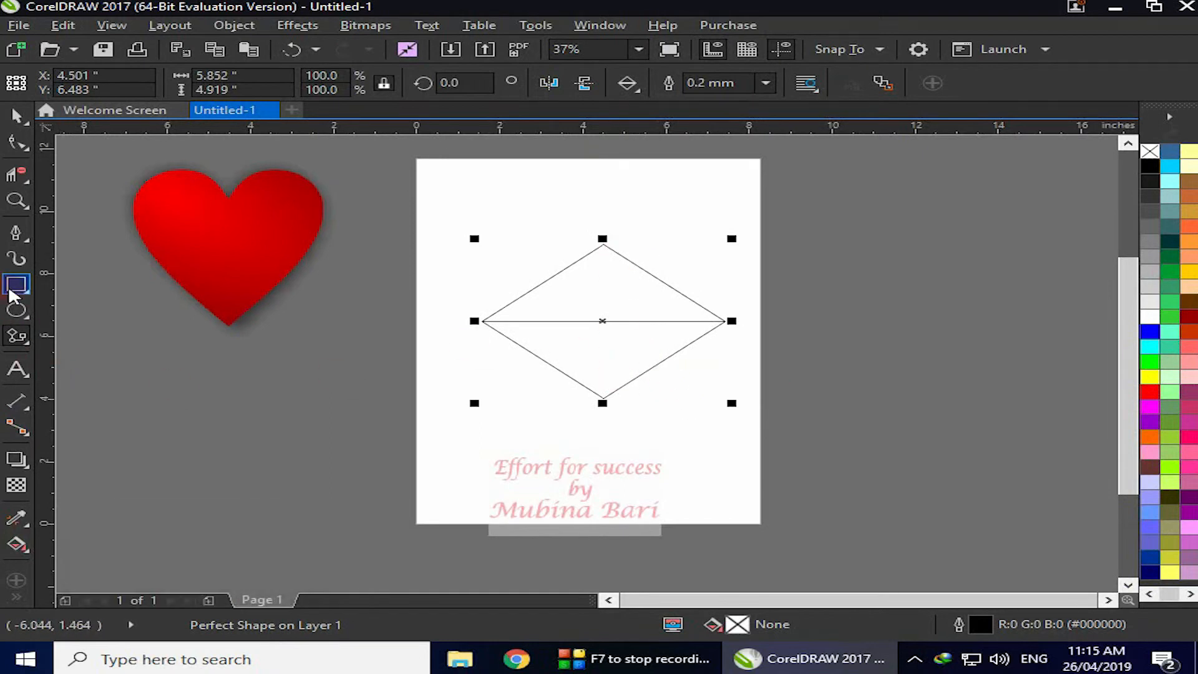
Draw a straight vertical line with the Pen tool from the diamond's top corner to its bottom corner.
{"action": "left_click", "coordinate": [28, 241]}
{"action": "left_click", "coordinate": [75, 292]}
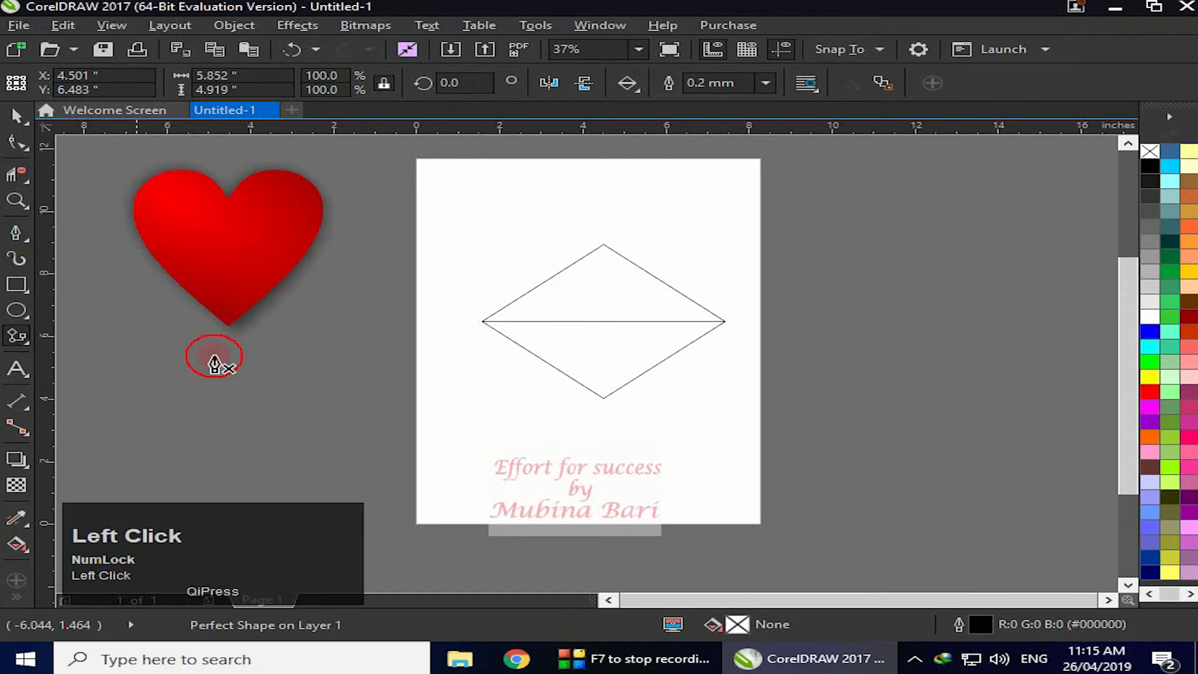
{"action": "left_click", "coordinate": [603, 244]}
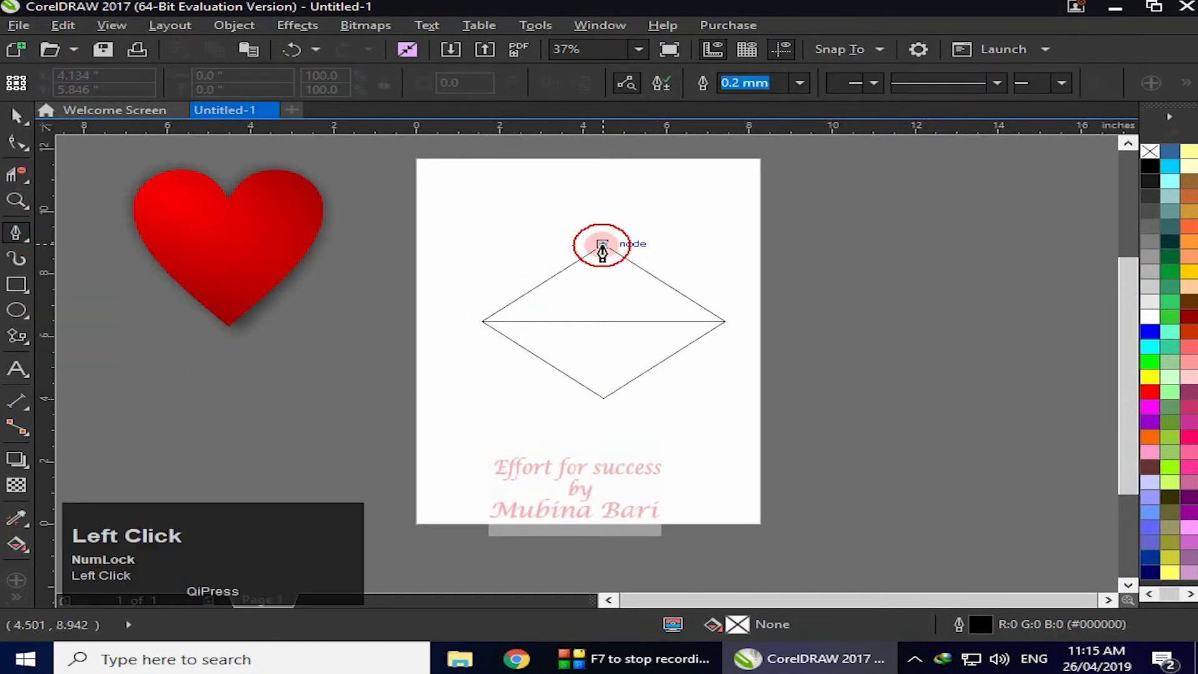
{"action": "double_click", "coordinate": [603, 399]}
{"action": "double_click", "coordinate": [600, 397]}
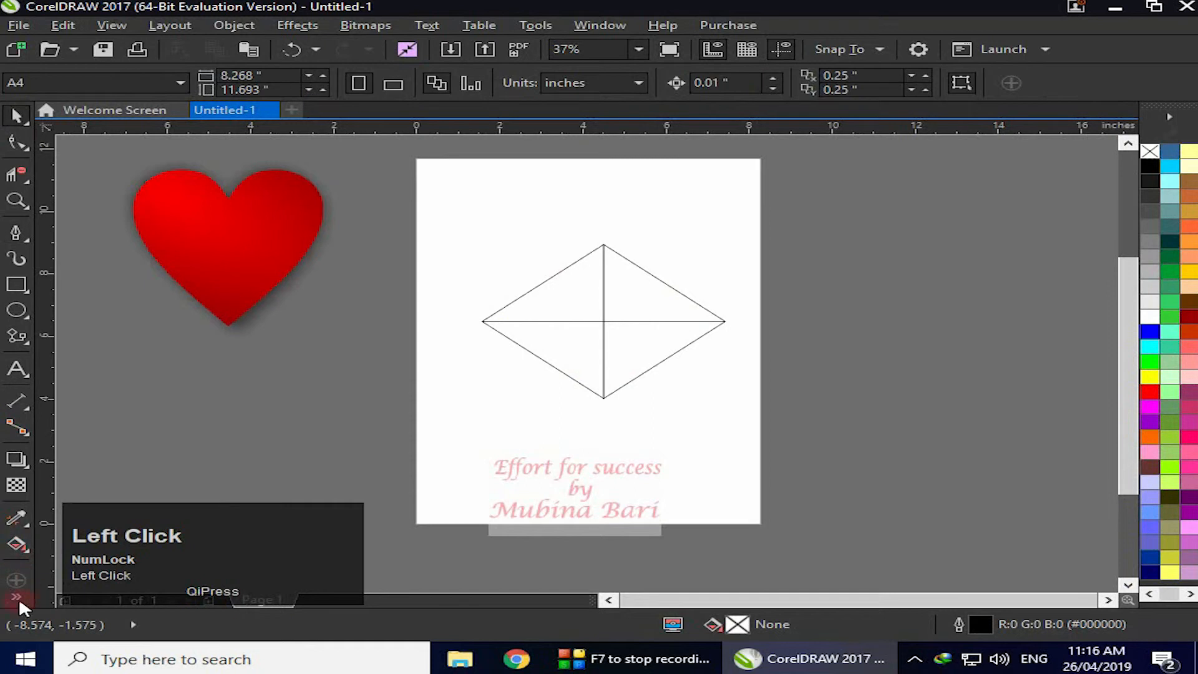
Use Smart Fill to fill all four triangular sections of the diamond with the preset blue-gray, and deselect everything.
{"action": "left_click", "coordinate": [17, 599]}
{"action": "left_click", "coordinate": [54, 500]}
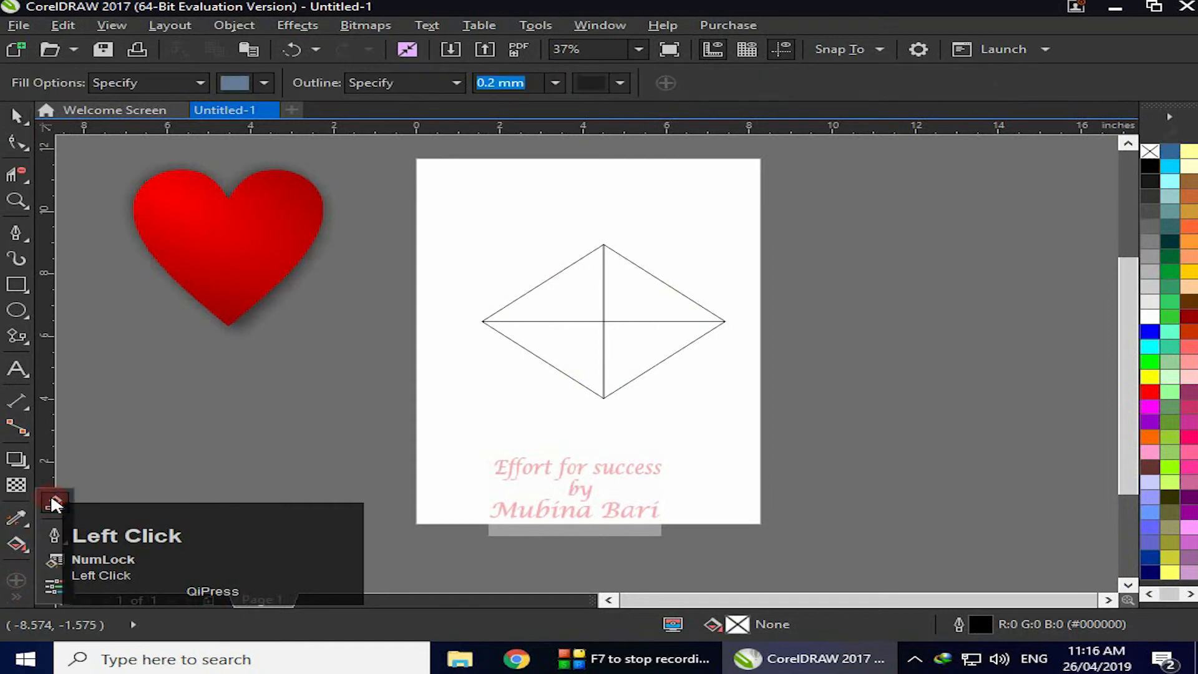
{"action": "left_click", "coordinate": [556, 341]}
{"action": "left_click", "coordinate": [655, 340]}
{"action": "left_click", "coordinate": [657, 302]}
{"action": "left_click", "coordinate": [578, 301]}
{"action": "key", "text": "space"}
{"action": "left_click", "coordinate": [440, 225]}
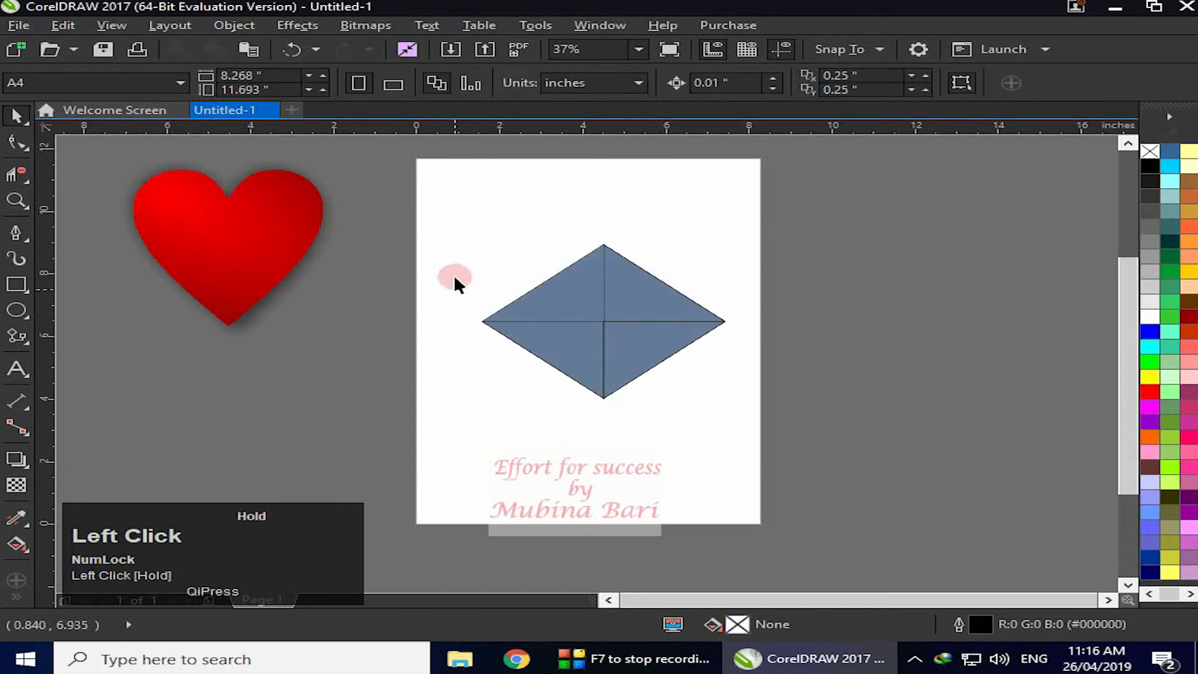
Select all the diamond's pieces and remove their outlines.
{"action": "left_click_drag", "start_coordinate": [744, 425], "coordinate": [744, 426]}
{"action": "left_click_drag", "start_coordinate": [470, 279], "coordinate": [762, 415]}
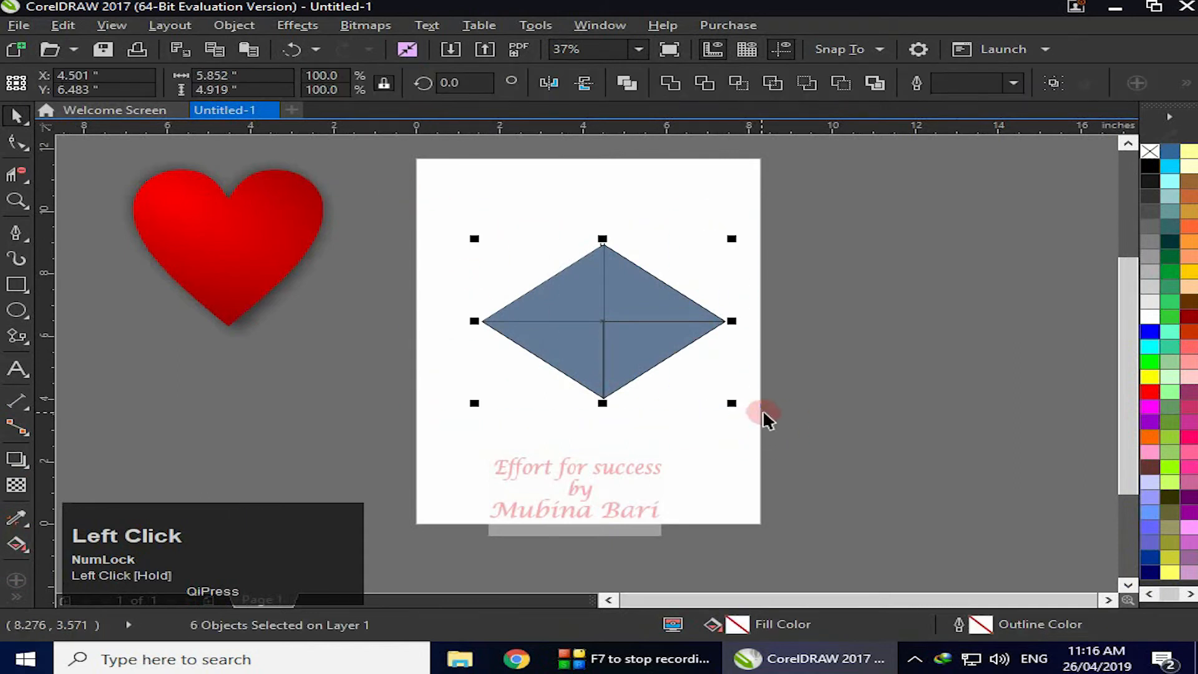
{"action": "right_click", "coordinate": [1149, 151]}
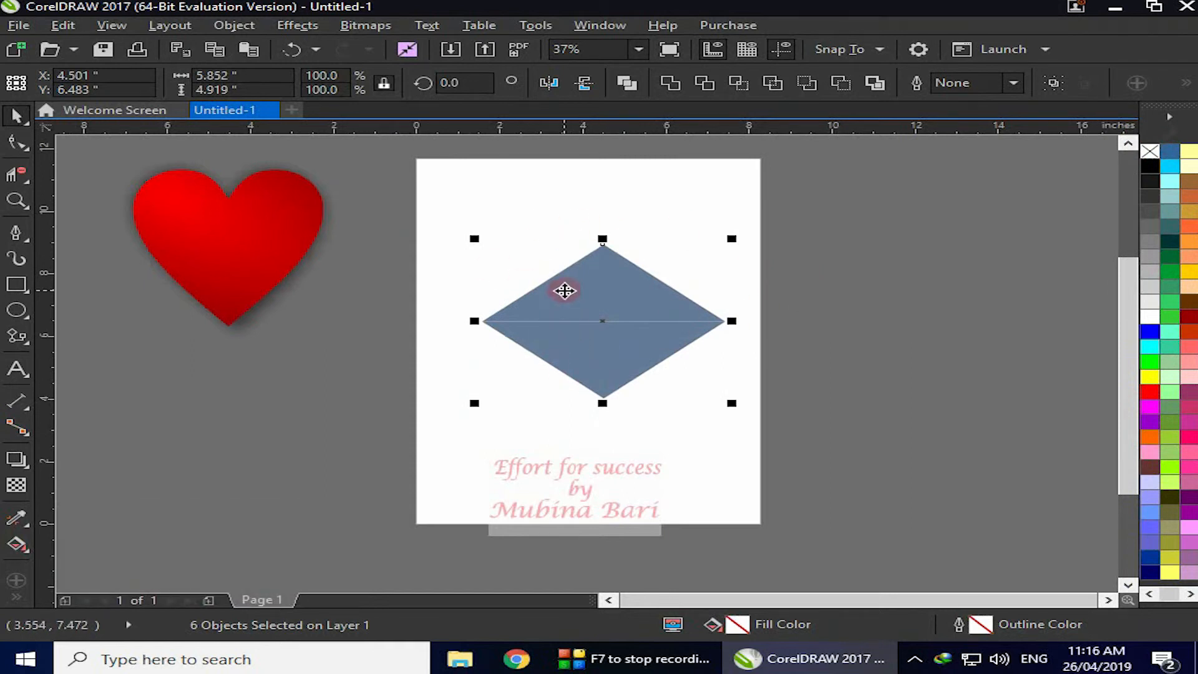
Fill the diamond's upper-left triangle with yellow and its lower-right triangle with golden brown.
{"action": "left_click", "coordinate": [566, 290]}
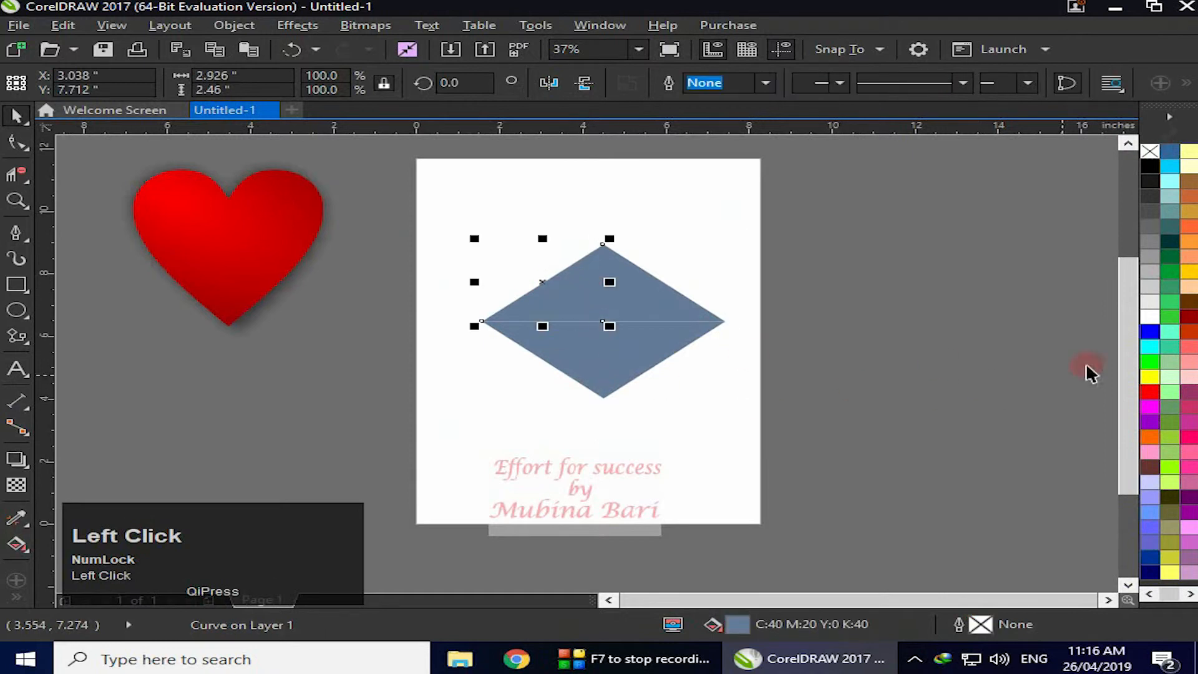
{"action": "left_click", "coordinate": [1148, 378]}
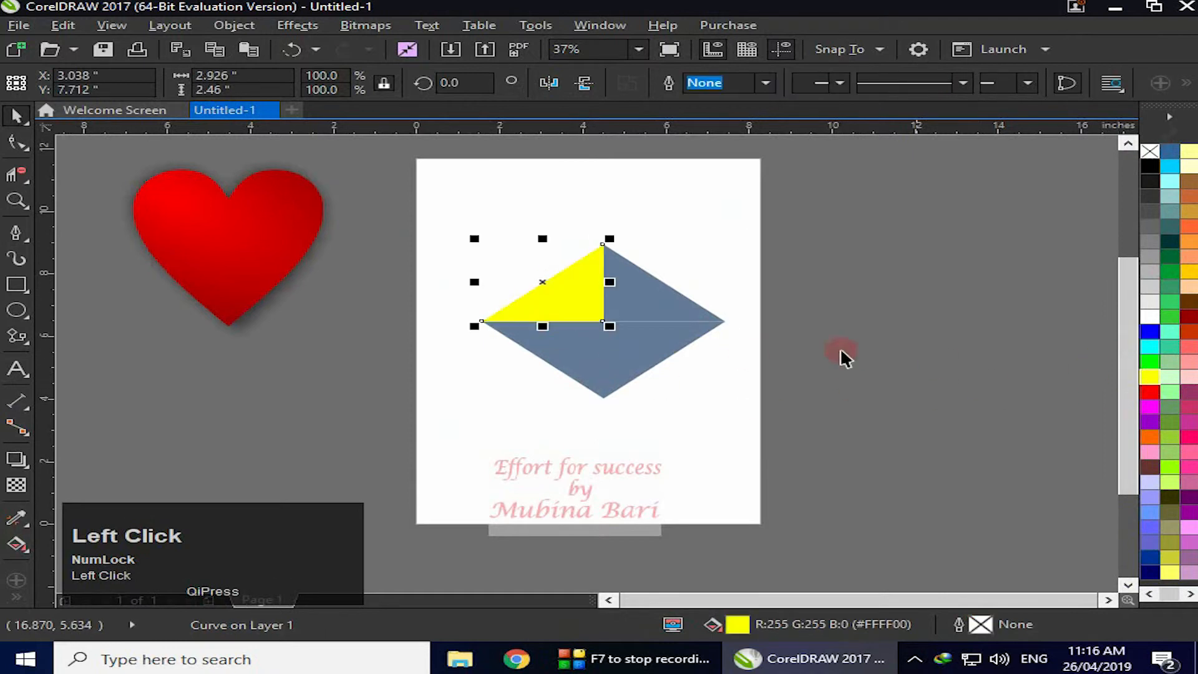
{"action": "left_click", "coordinate": [641, 348]}
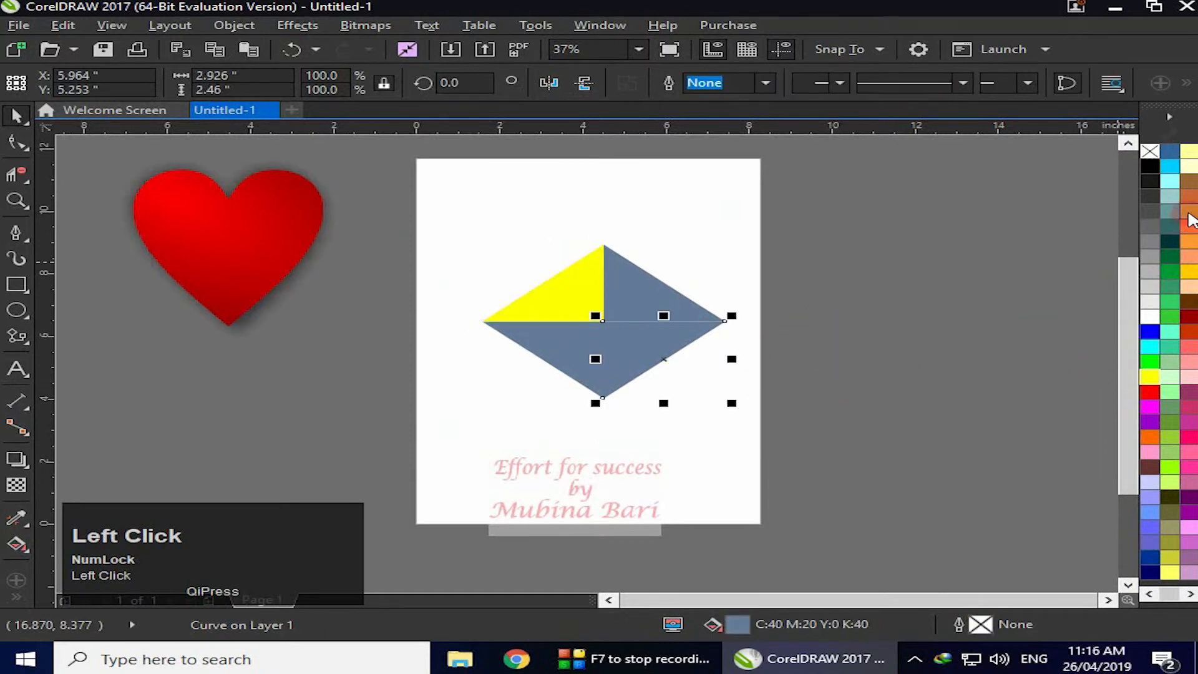
{"action": "left_click", "coordinate": [1189, 215]}
Fill the diamond's upper-right and lower-left triangles with yellow.
{"action": "left_click", "coordinate": [635, 296]}
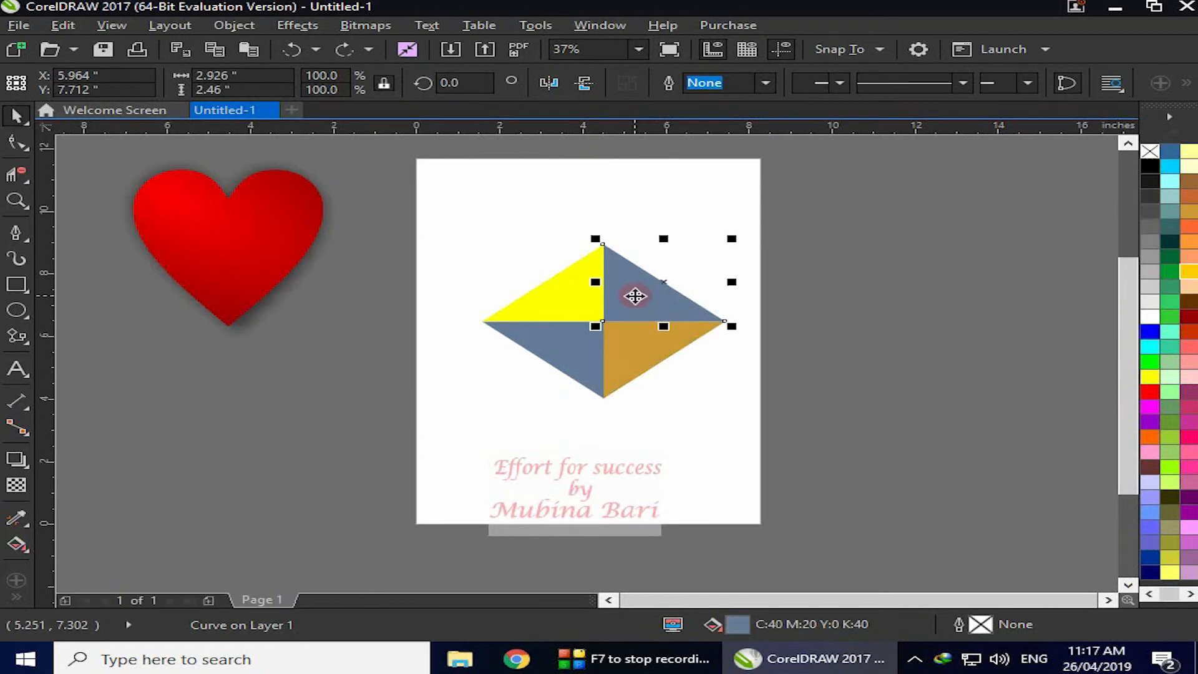
{"action": "left_click", "coordinate": [1148, 378]}
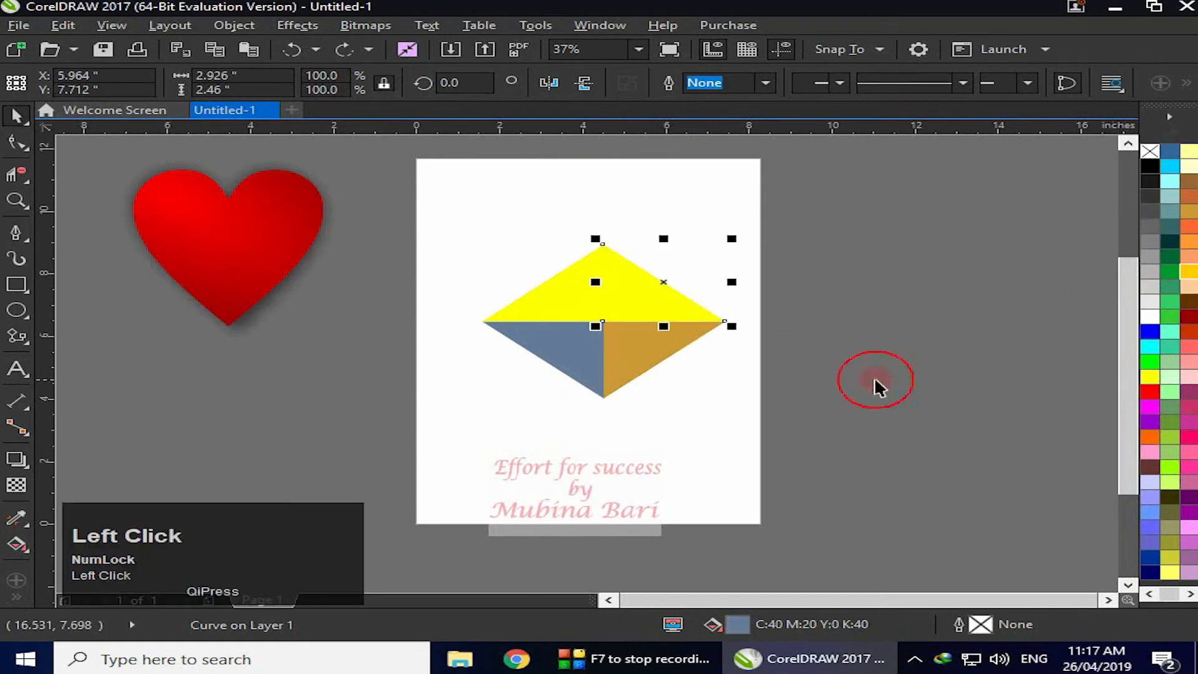
{"action": "left_click", "coordinate": [577, 370]}
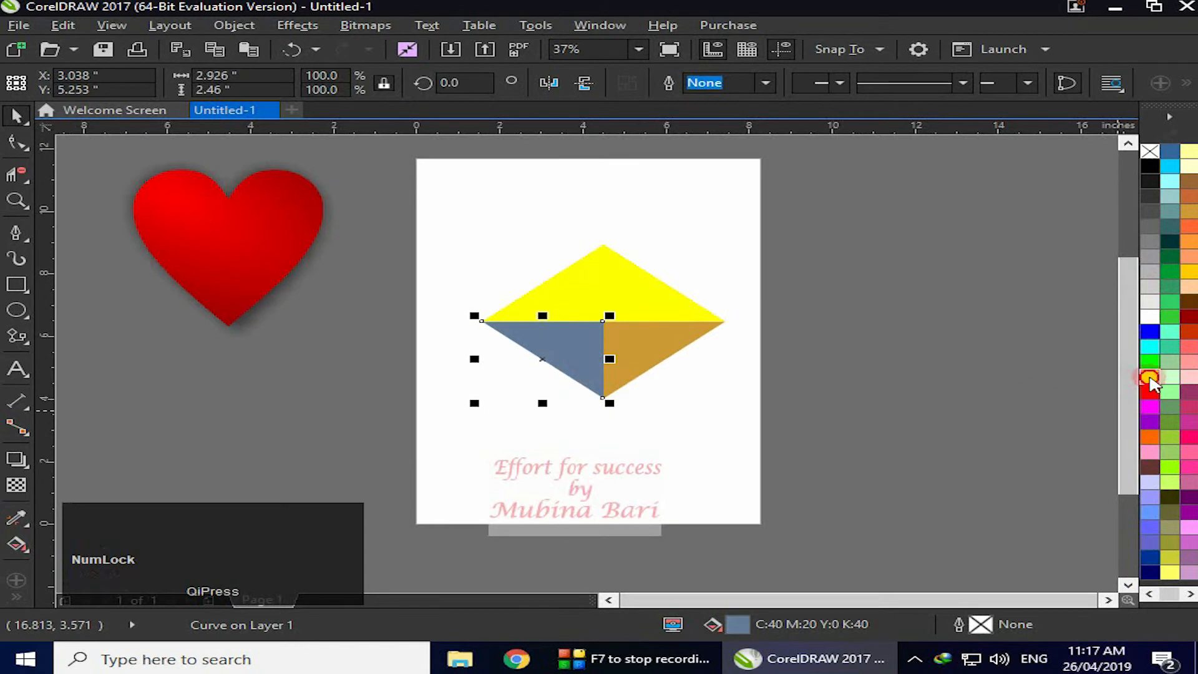
{"action": "left_click", "coordinate": [1147, 377]}
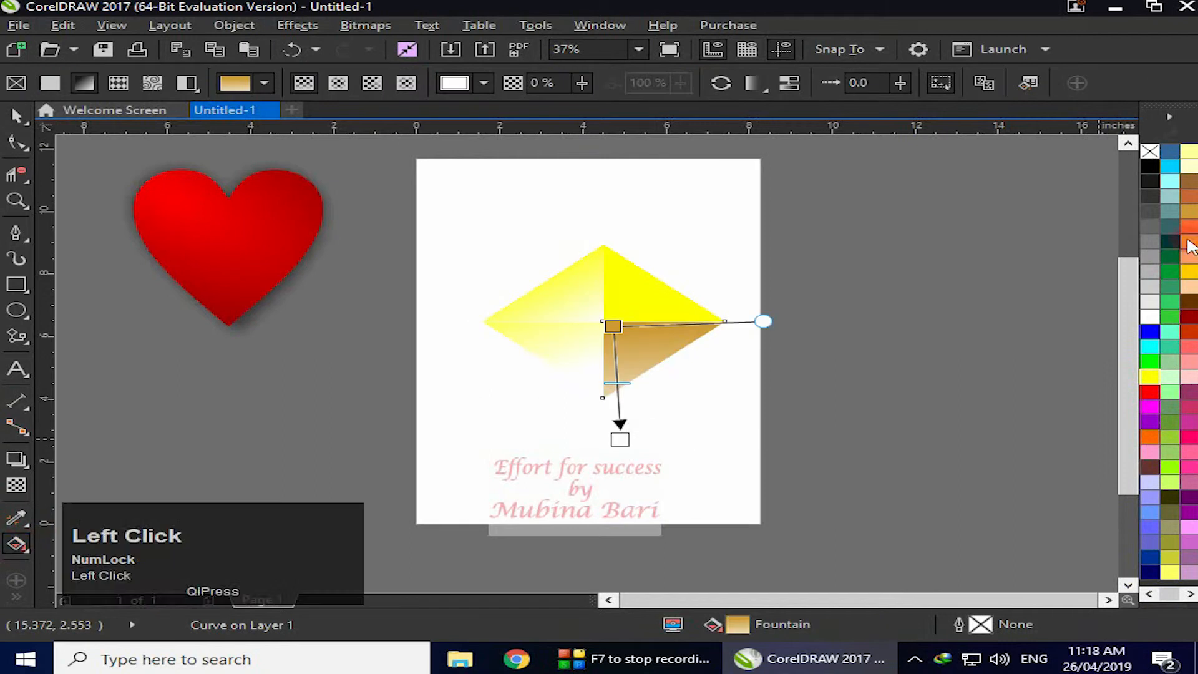
Set the lower-right triangle's fountain fill to run from yellow at the start node to golden brown at the end node.
{"action": "left_click", "coordinate": [1189, 211]}
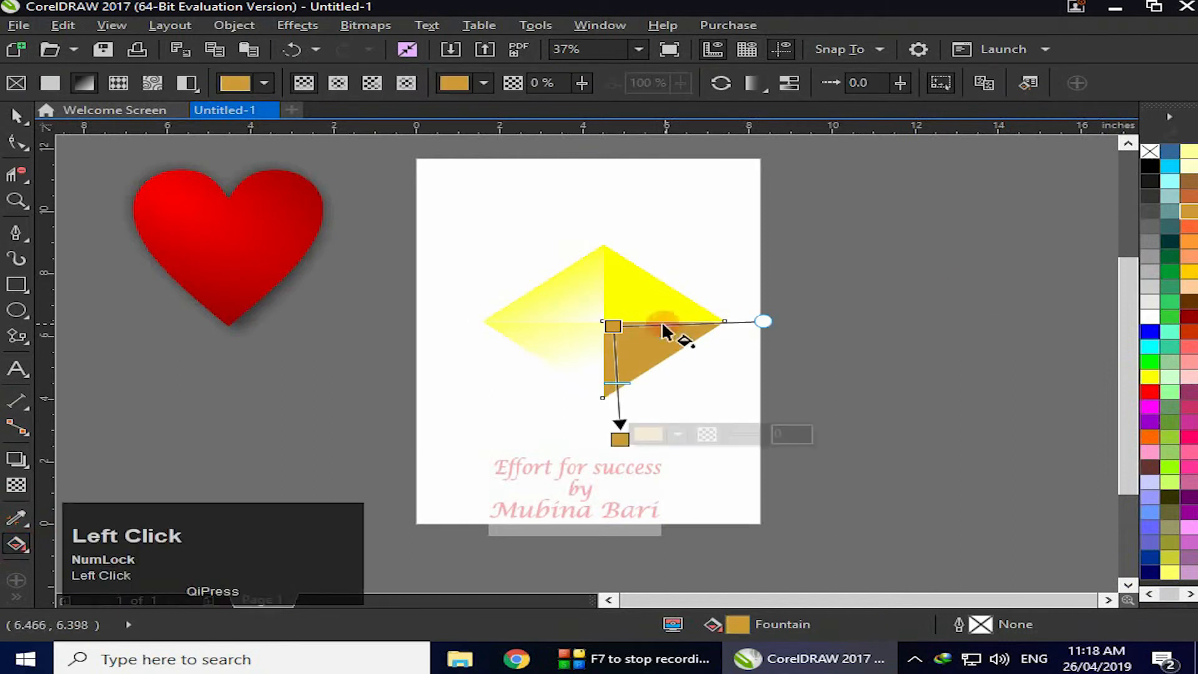
{"action": "left_click", "coordinate": [613, 326]}
{"action": "left_click", "coordinate": [1150, 376]}
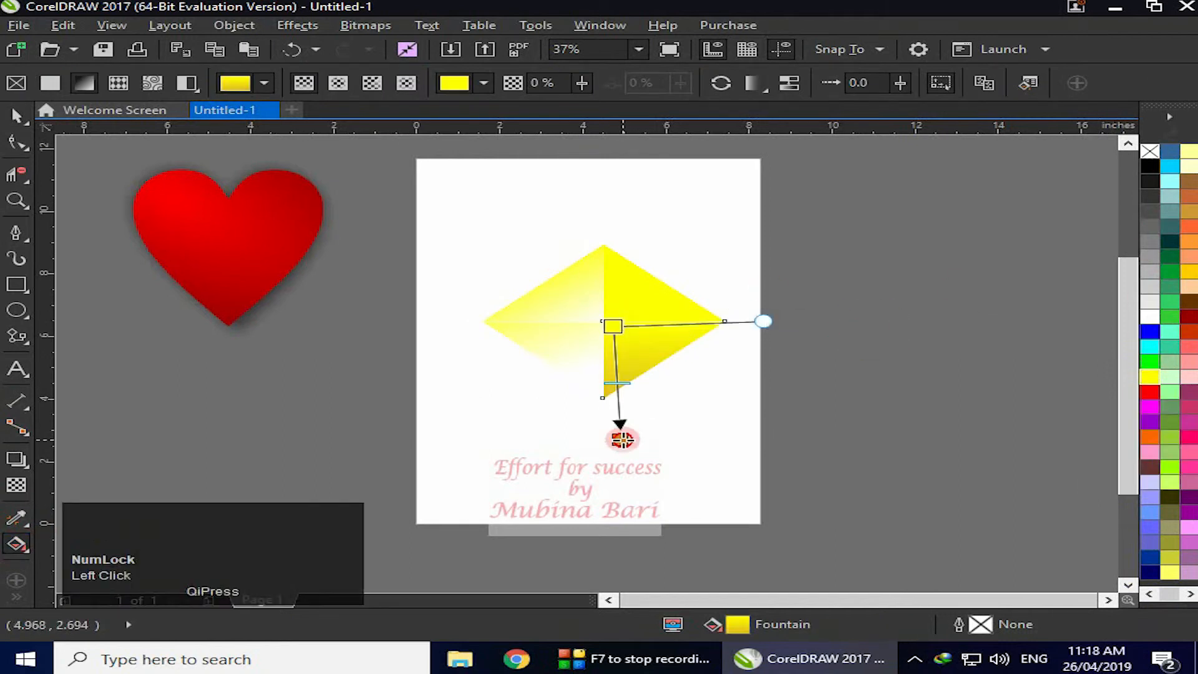
Angle the lower-right triangle's fountain fill diagonally outward, move its midpoint close to the diamond's center, and deselect the triangle.
{"action": "left_click_drag", "start_coordinate": [620, 439], "coordinate": [682, 399]}
{"action": "left_click_drag", "start_coordinate": [716, 286], "coordinate": [753, 276]}
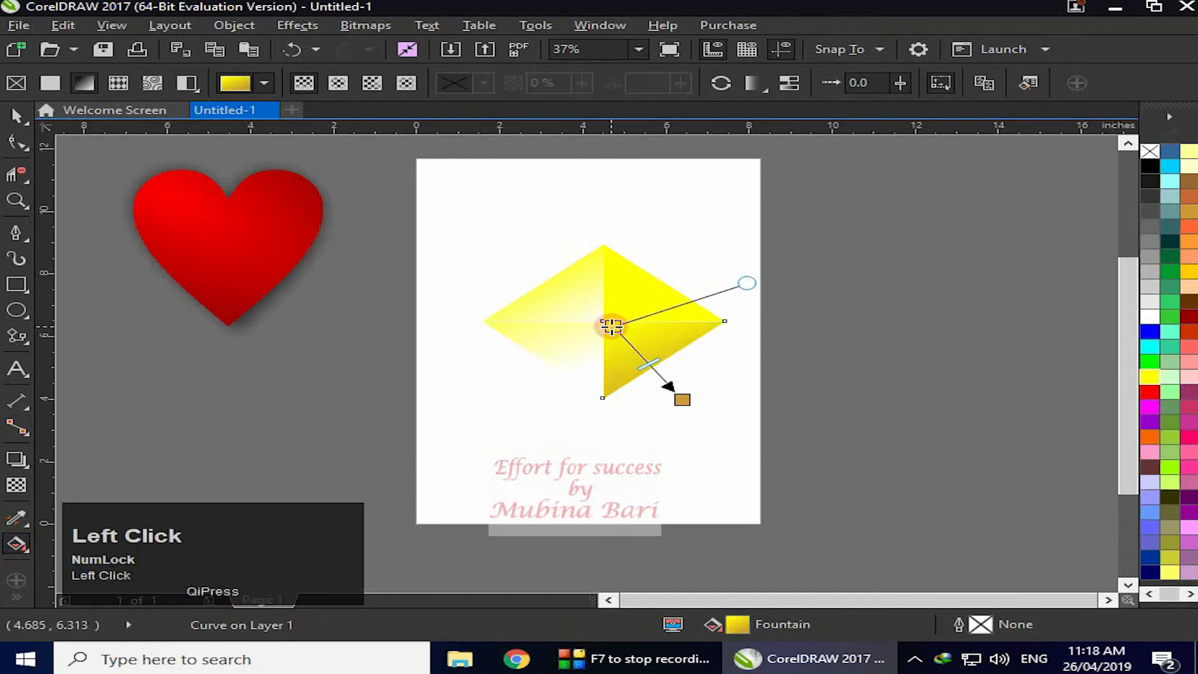
{"action": "left_click", "coordinate": [609, 324]}
{"action": "left_click_drag", "start_coordinate": [658, 366], "coordinate": [629, 340]}
{"action": "left_click", "coordinate": [792, 341]}
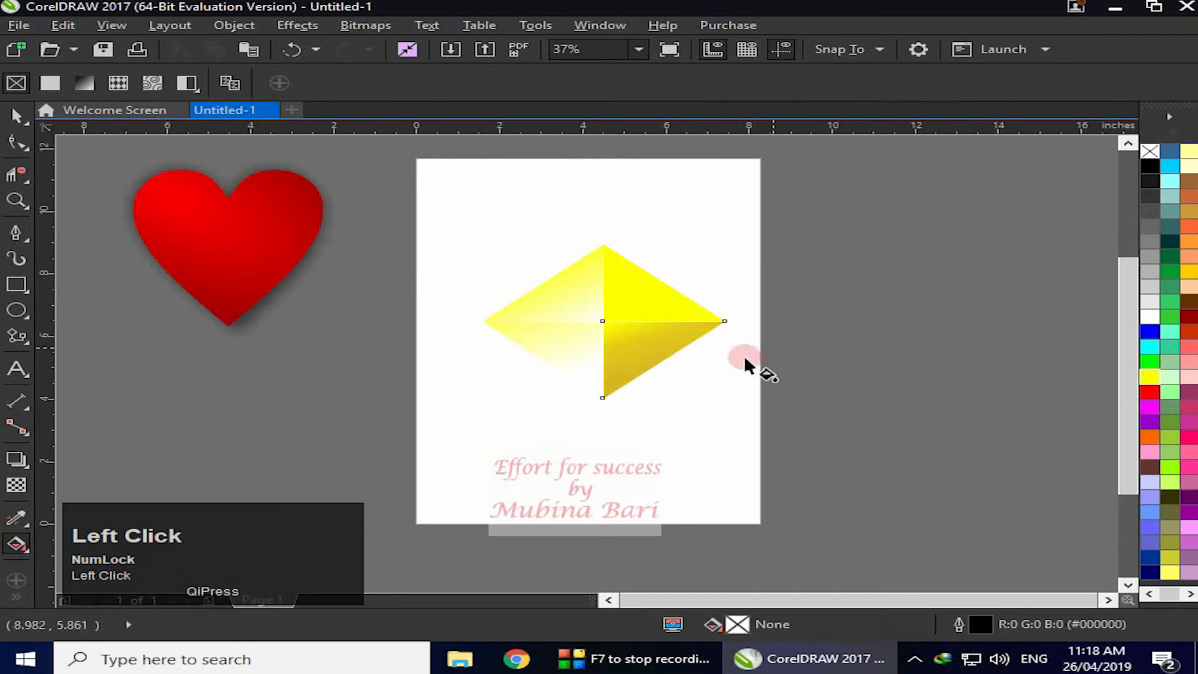
Give the diamond's upper-right triangle a fountain fill running from yellow to golden brown at the end node.
{"action": "left_click", "coordinate": [17, 116]}
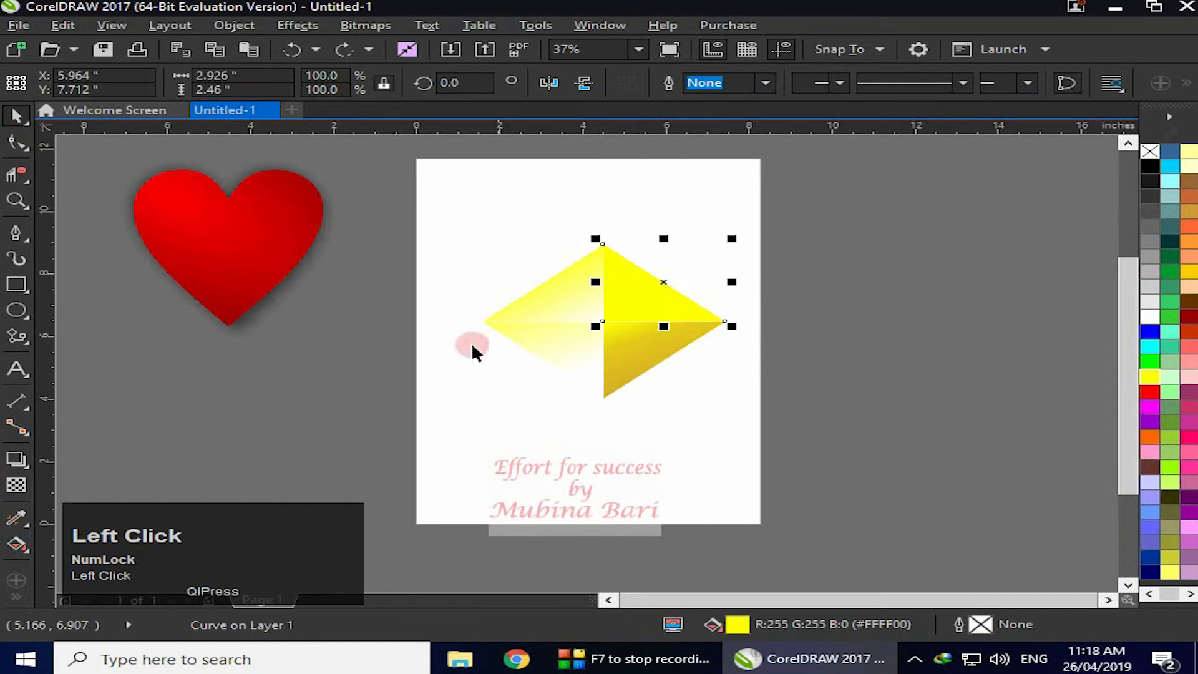
{"action": "left_click", "coordinate": [17, 544]}
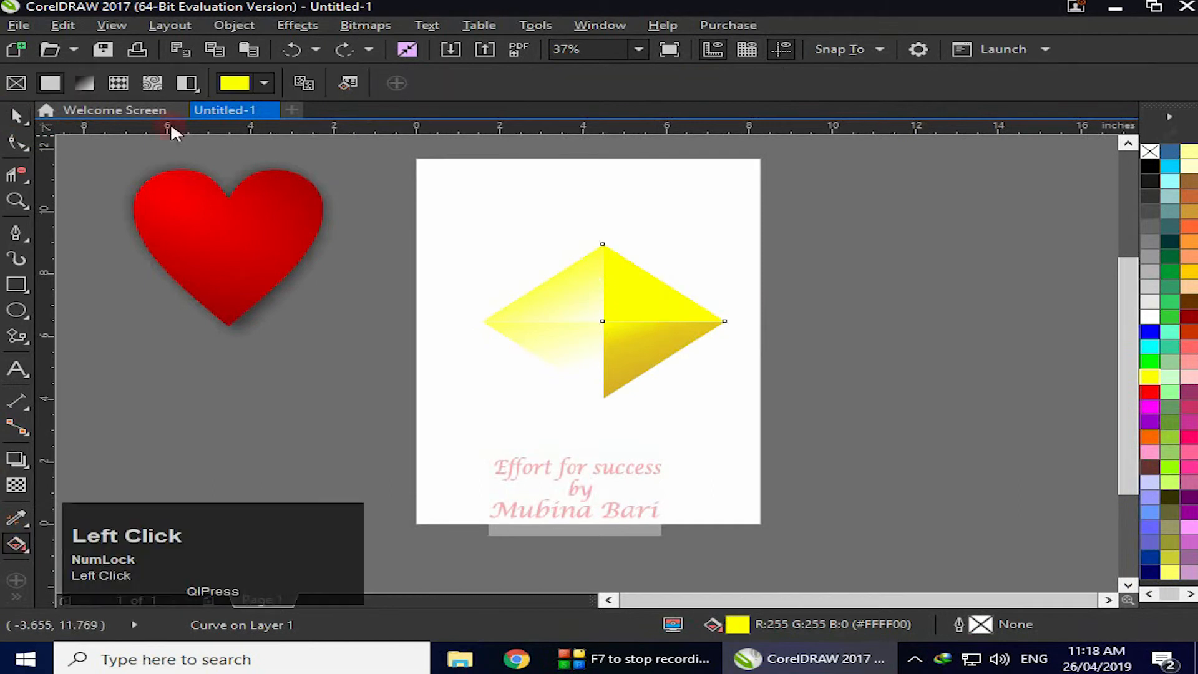
{"action": "left_click_drag", "start_coordinate": [608, 315], "coordinate": [717, 283]}
{"action": "left_click", "coordinate": [1189, 211]}
Adjust the upper-right triangle's fountain fill so it runs diagonally from yellow near the diamond's center to golden brown at the outer corner.
{"action": "left_click_drag", "start_coordinate": [552, 234], "coordinate": [683, 235]}
{"action": "left_click_drag", "start_coordinate": [717, 283], "coordinate": [748, 325]}
{"action": "left_click_drag", "start_coordinate": [742, 259], "coordinate": [720, 206]}
{"action": "left_click_drag", "start_coordinate": [751, 325], "coordinate": [767, 325]}
{"action": "left_click_drag", "start_coordinate": [734, 191], "coordinate": [746, 200]}
{"action": "left_click_drag", "start_coordinate": [603, 320], "coordinate": [581, 338]}
Run the lower-left triangle's fountain fill downward from yellow near the diamond's center to a golden brown end node.
{"action": "left_click", "coordinate": [14, 112]}
{"action": "left_click", "coordinate": [529, 386]}
{"action": "key", "text": "ctrl+z"}
{"action": "left_click", "coordinate": [21, 539]}
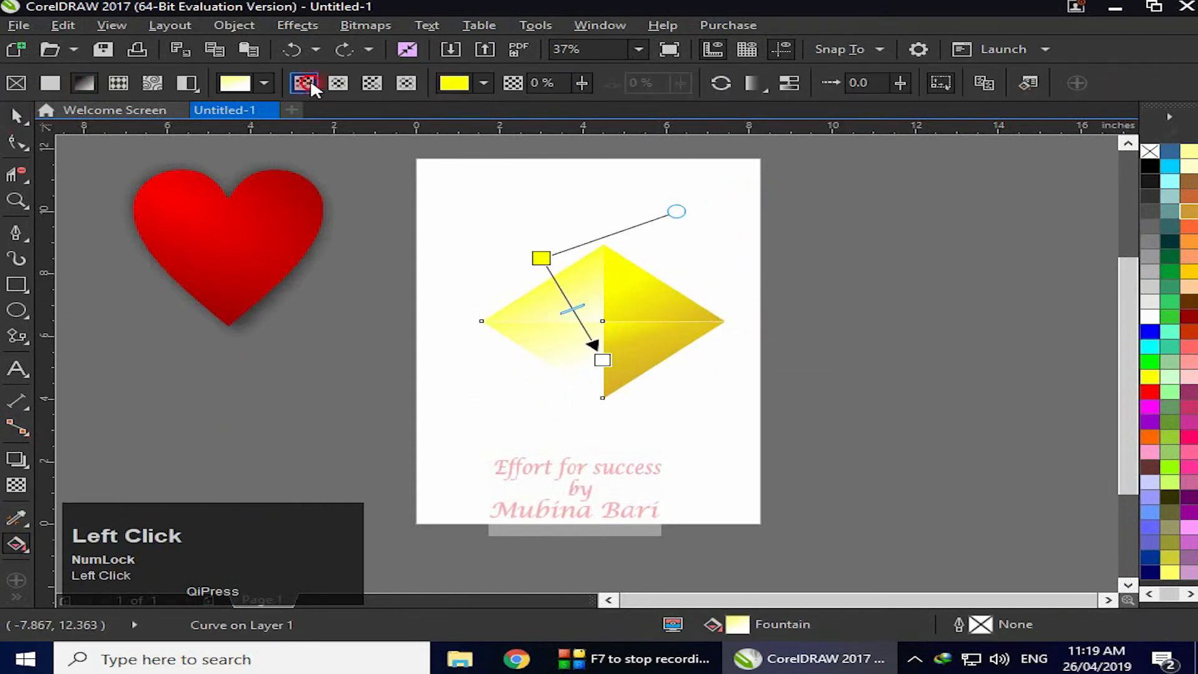
{"action": "left_click_drag", "start_coordinate": [536, 258], "coordinate": [588, 314]}
{"action": "left_click_drag", "start_coordinate": [602, 360], "coordinate": [579, 417]}
{"action": "left_click", "coordinate": [1190, 214]}
Adjust the spread of the lower-left triangle's fountain fill, move its midpoint closer to the center, and deselect the triangle.
{"action": "left_click_drag", "start_coordinate": [732, 321], "coordinate": [739, 355]}
{"action": "left_click_drag", "start_coordinate": [588, 372], "coordinate": [588, 358]}
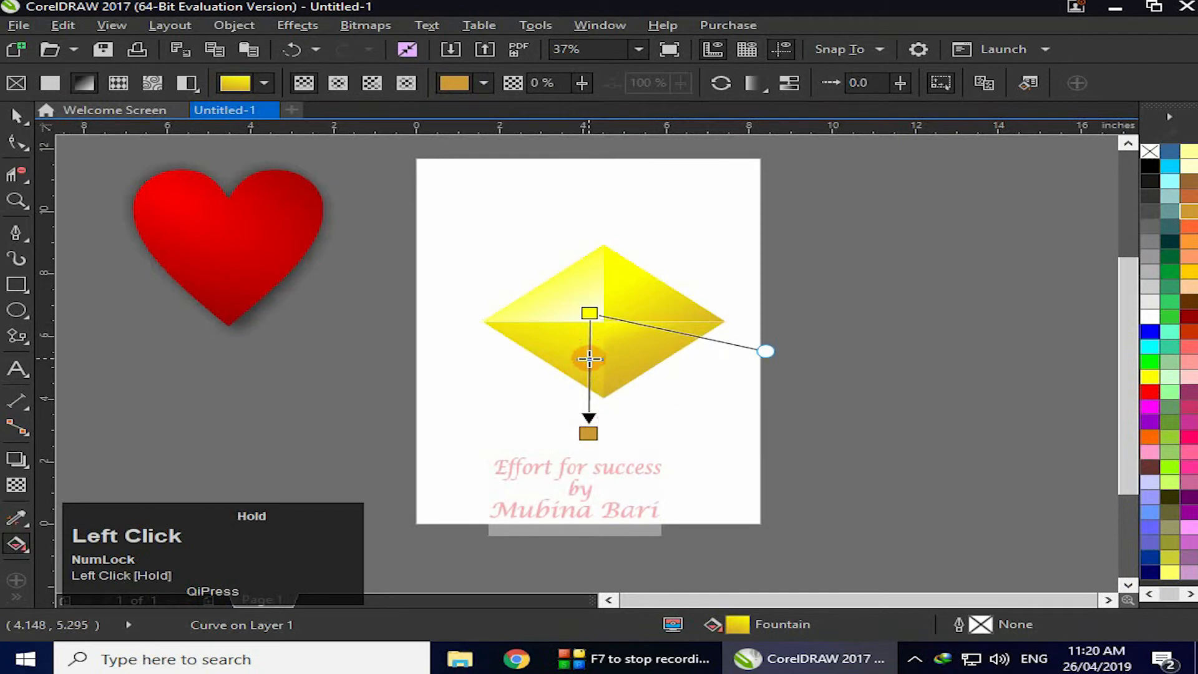
{"action": "left_click_drag", "start_coordinate": [580, 418], "coordinate": [583, 417]}
{"action": "key", "text": "ctrl+z"}
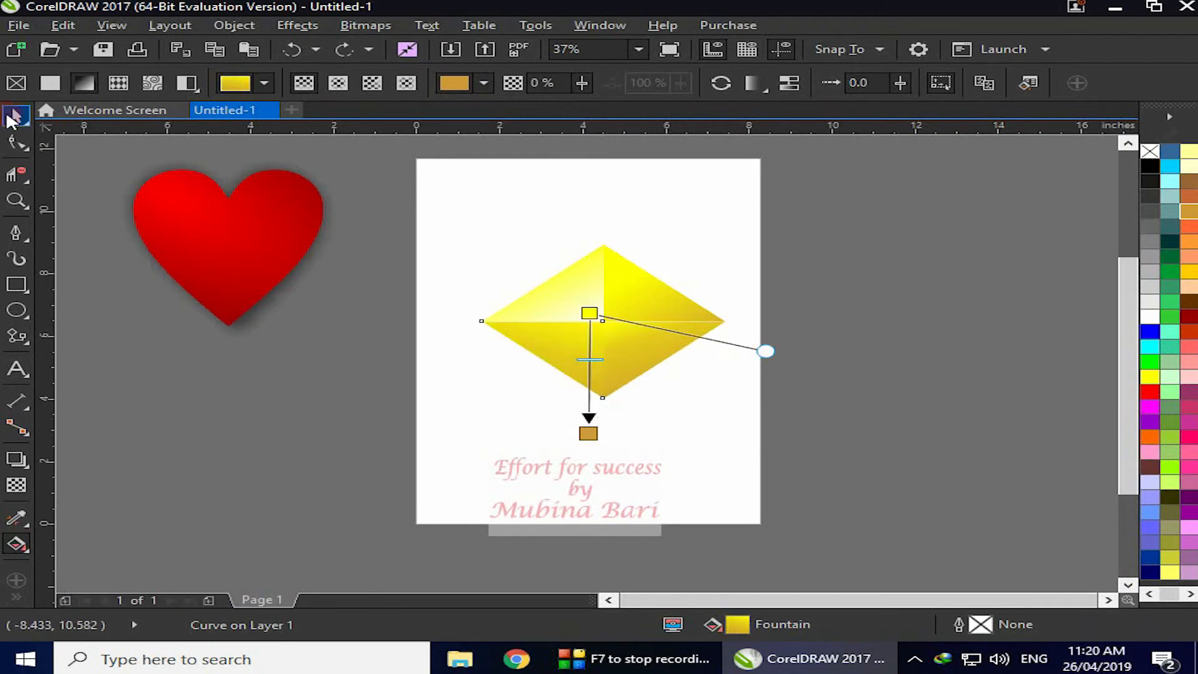
{"action": "left_click", "coordinate": [867, 355]}
Refine the upper-left triangle's fountain fill so it fades from yellow to pale yellow.
{"action": "left_click", "coordinate": [629, 329]}
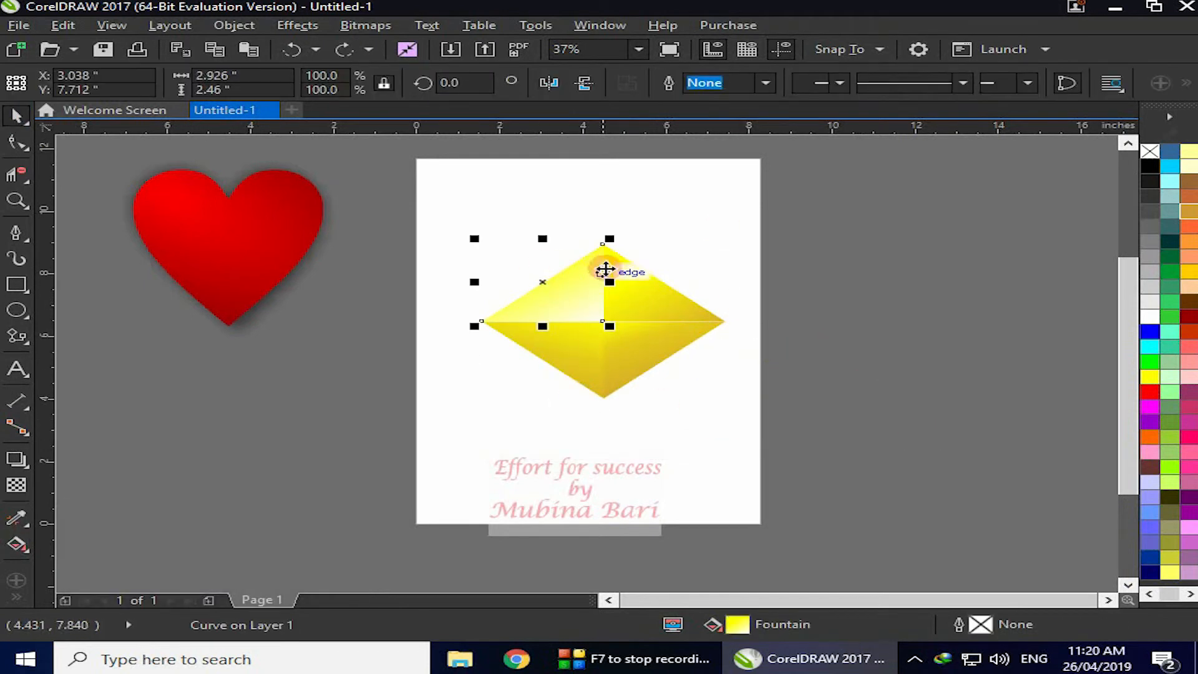
{"action": "left_click", "coordinate": [16, 544]}
{"action": "left_click", "coordinate": [582, 304]}
{"action": "left_click", "coordinate": [630, 430]}
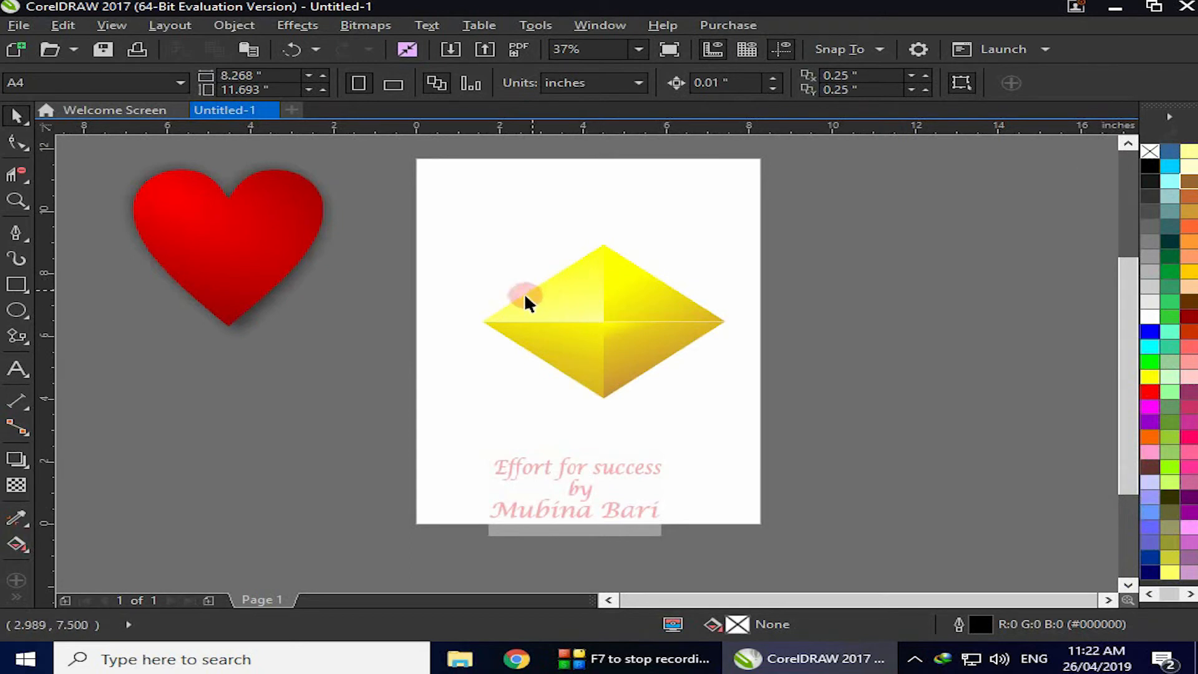
Select all the pieces of the faceted diamond and group them.
{"action": "left_click_drag", "start_coordinate": [424, 247], "coordinate": [776, 431]}
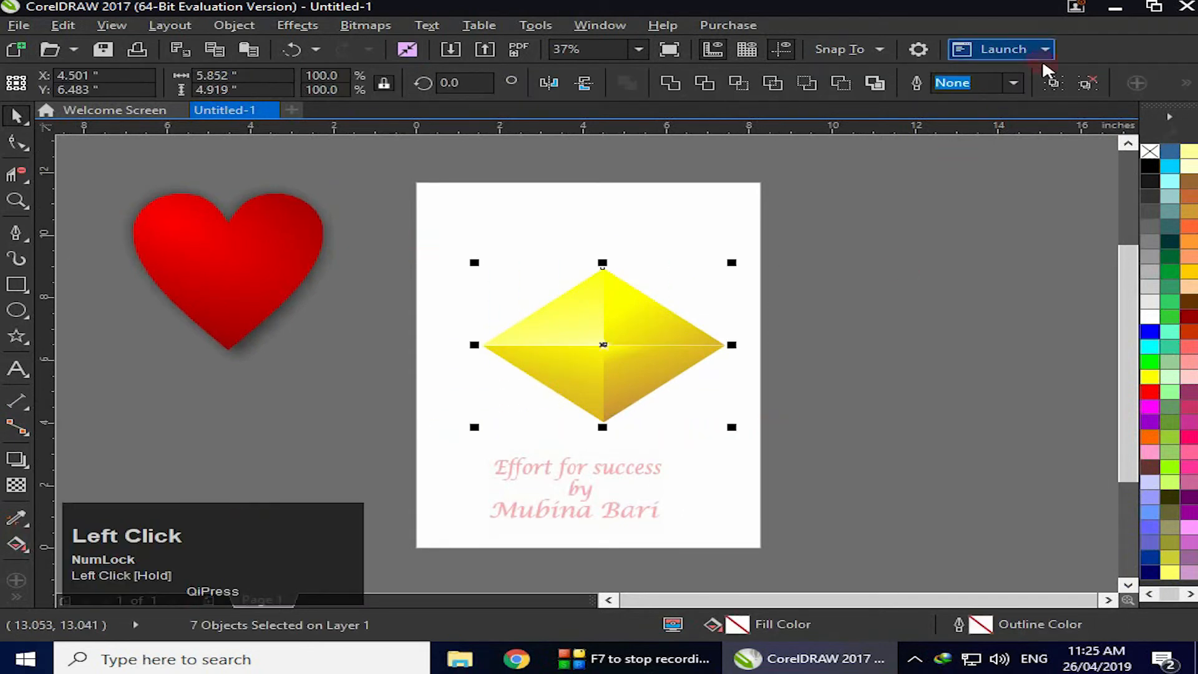
{"action": "left_click", "coordinate": [1054, 84]}
{"action": "key", "text": "ctrl+z"}
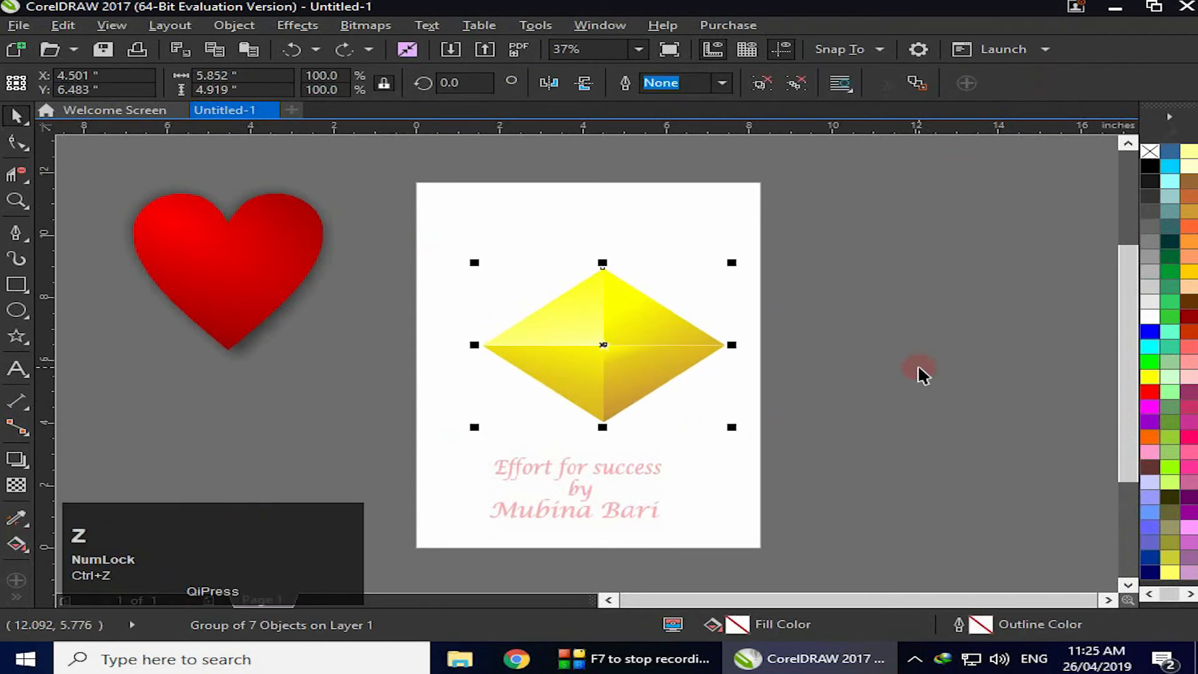
Shrink the grouped diamond proportionally and move it to the page's upper-left corner.
{"action": "left_click_drag", "start_coordinate": [731, 428], "coordinate": [646, 374]}
{"action": "left_click_drag", "start_coordinate": [567, 322], "coordinate": [501, 256]}
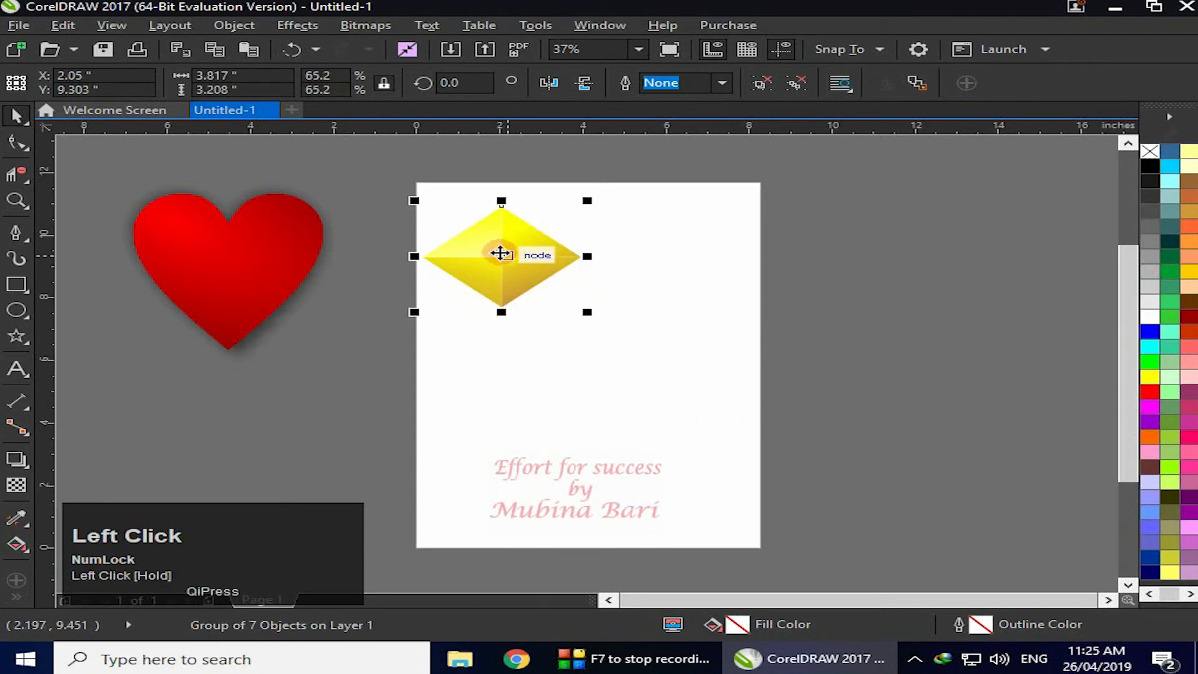
{"action": "left_click_drag", "start_coordinate": [587, 312], "coordinate": [566, 299]}
Place three copies of the diamond around the original to form a rhombus of four with narrow gaps.
{"action": "left_click_drag", "start_coordinate": [493, 253], "coordinate": [492, 342]}
{"action": "right_click", "coordinate": [562, 297]}
{"action": "right_click", "coordinate": [420, 298]}
{"action": "right_click", "coordinate": [491, 341]}
Select the four diamonds and group them.
{"action": "left_click", "coordinate": [717, 343]}
{"action": "left_click_drag", "start_coordinate": [326, 202], "coordinate": [661, 390]}
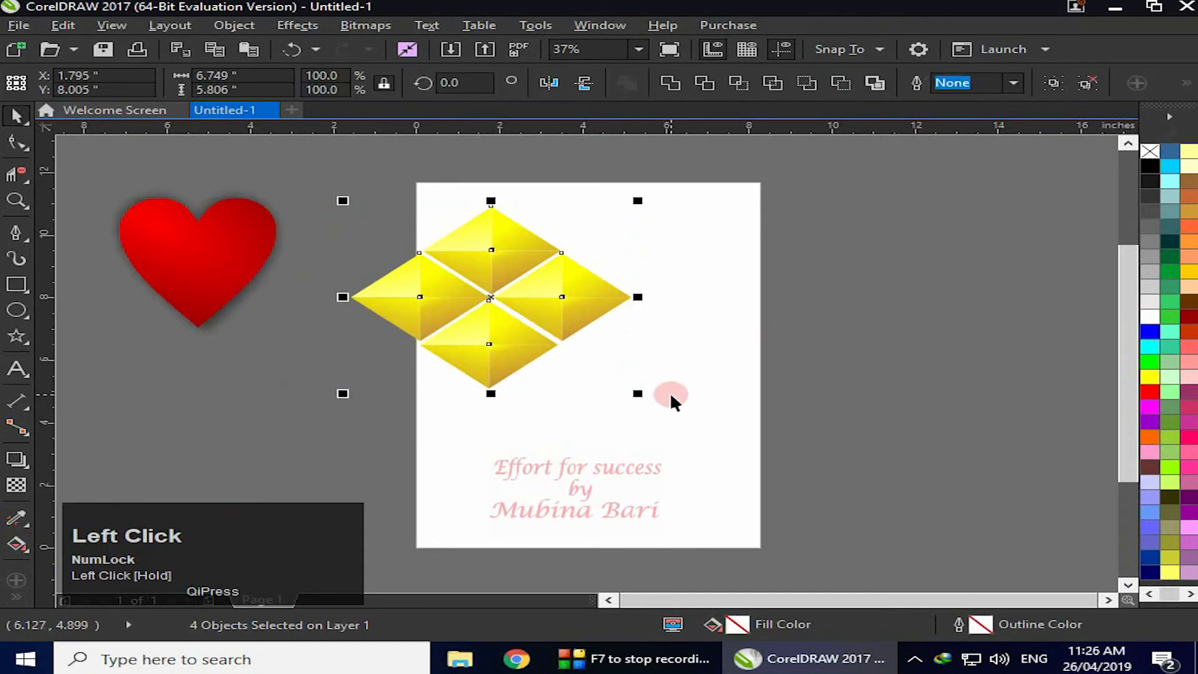
{"action": "left_click", "coordinate": [1052, 83]}
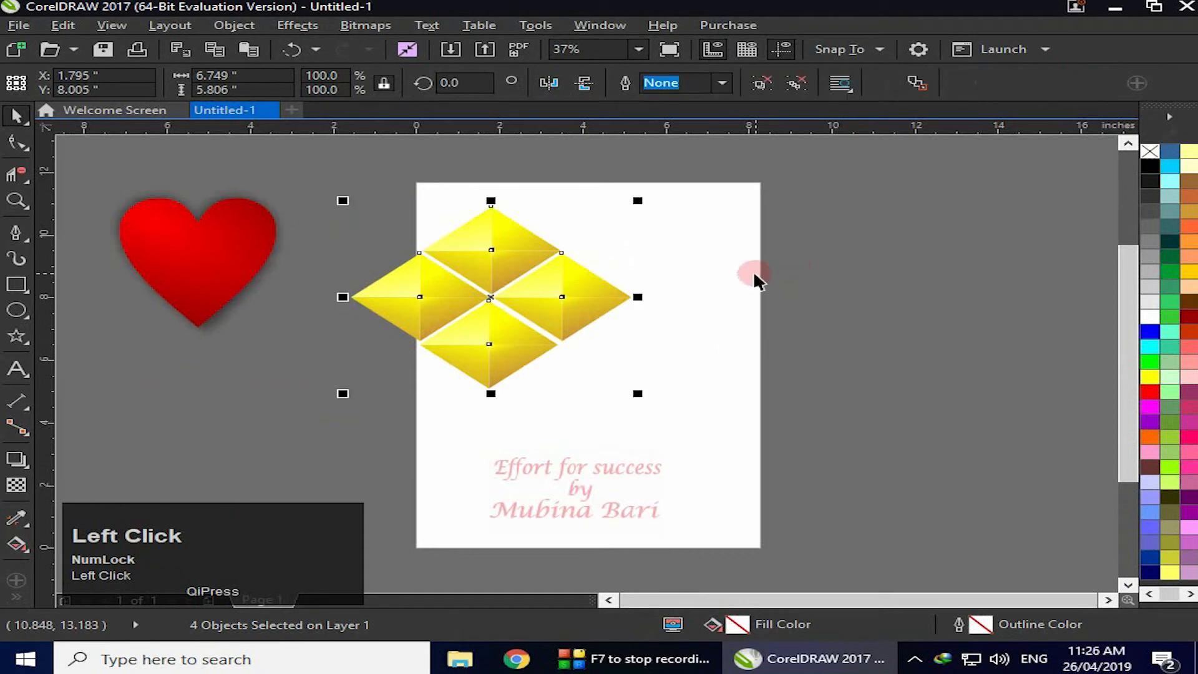
Shrink the four-diamond group and move it off the page, below the red heart.
{"action": "left_click_drag", "start_coordinate": [637, 395], "coordinate": [585, 360]}
{"action": "left_click_drag", "start_coordinate": [448, 324], "coordinate": [428, 281]}
{"action": "left_click", "coordinate": [431, 575]}
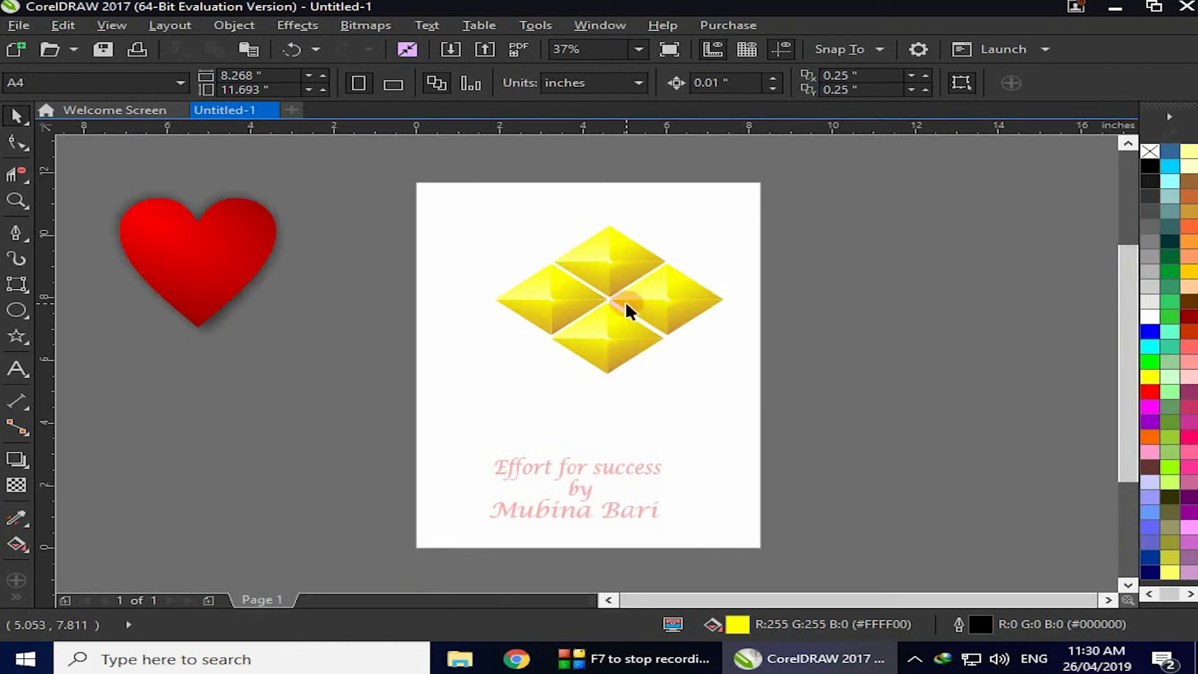
{"action": "left_click", "coordinate": [617, 323]}
{"action": "left_click_drag", "start_coordinate": [726, 373], "coordinate": [687, 366]}
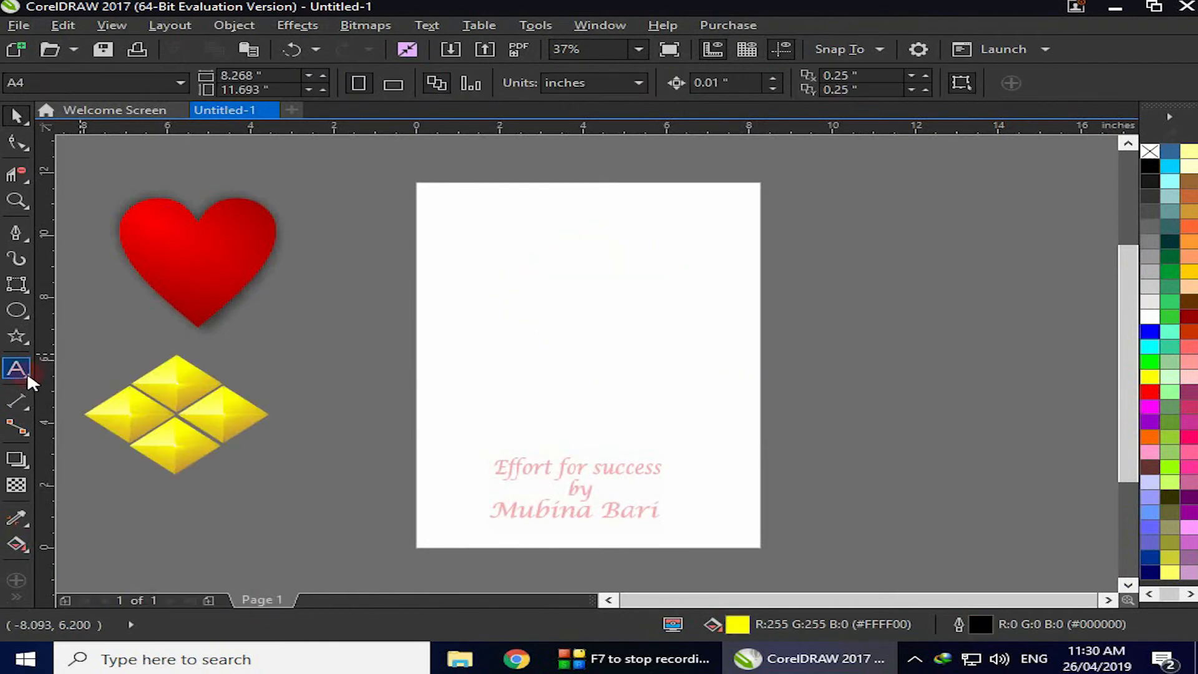
Draw a jagged explosion banner shape about 5.7 by 4.7 inches on the upper page, and delete it.
{"action": "left_click", "coordinate": [28, 339]}
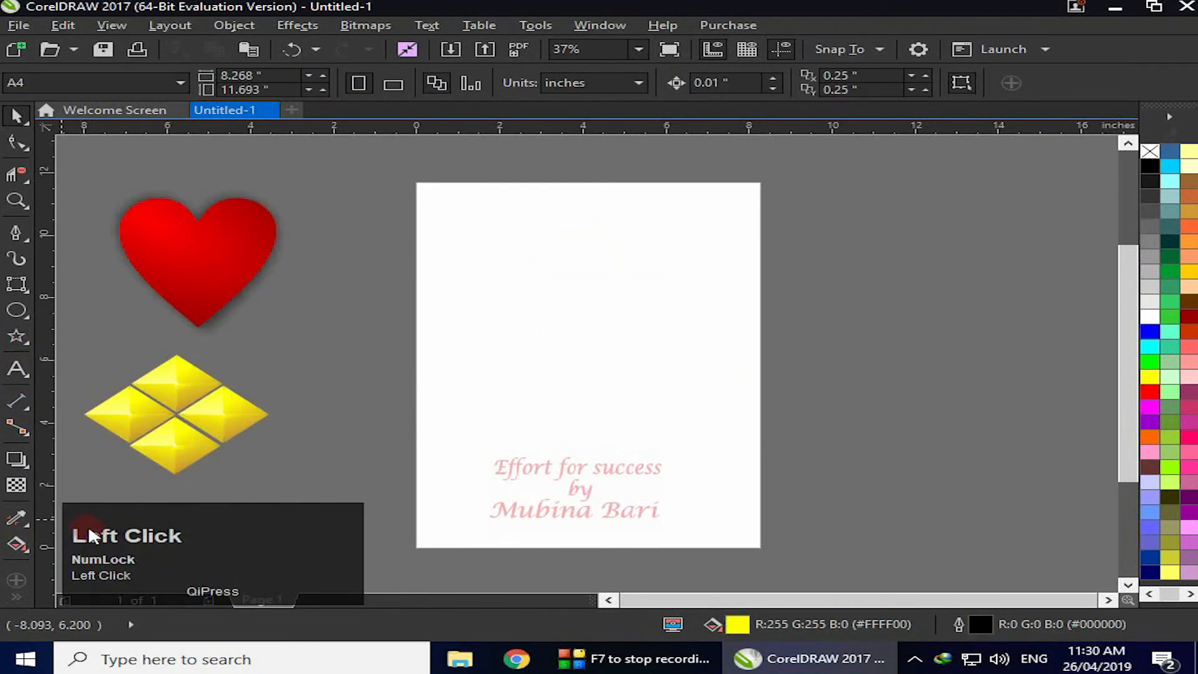
{"action": "left_click", "coordinate": [25, 407]}
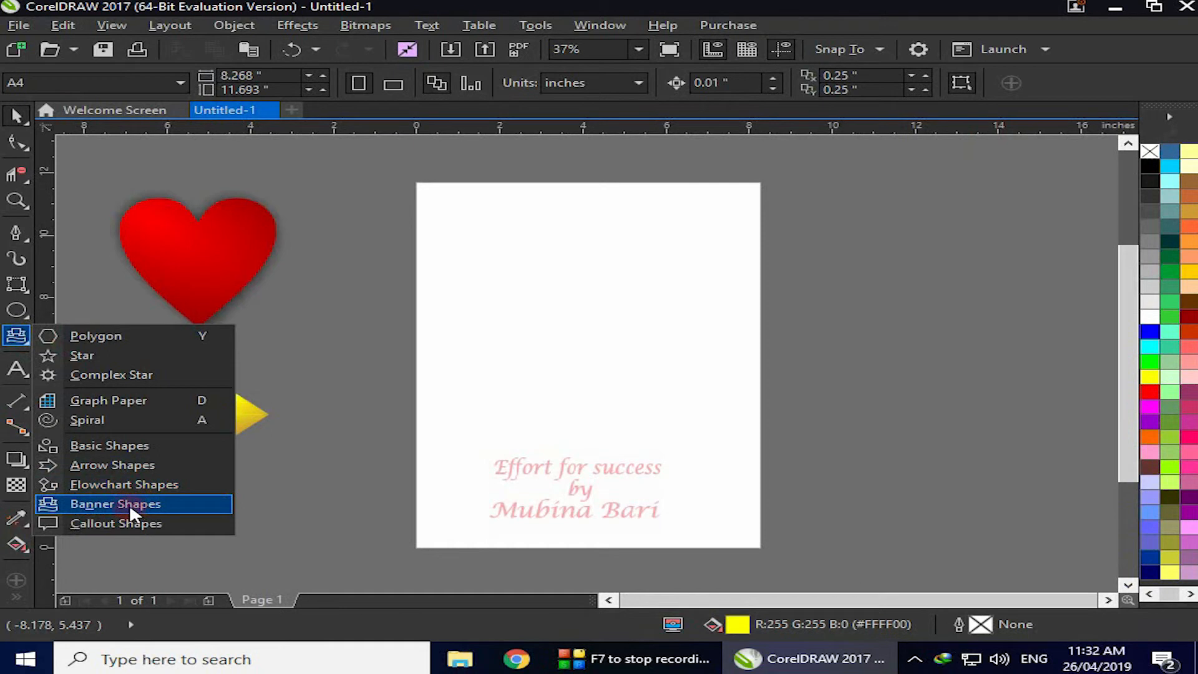
{"action": "left_click", "coordinate": [129, 503]}
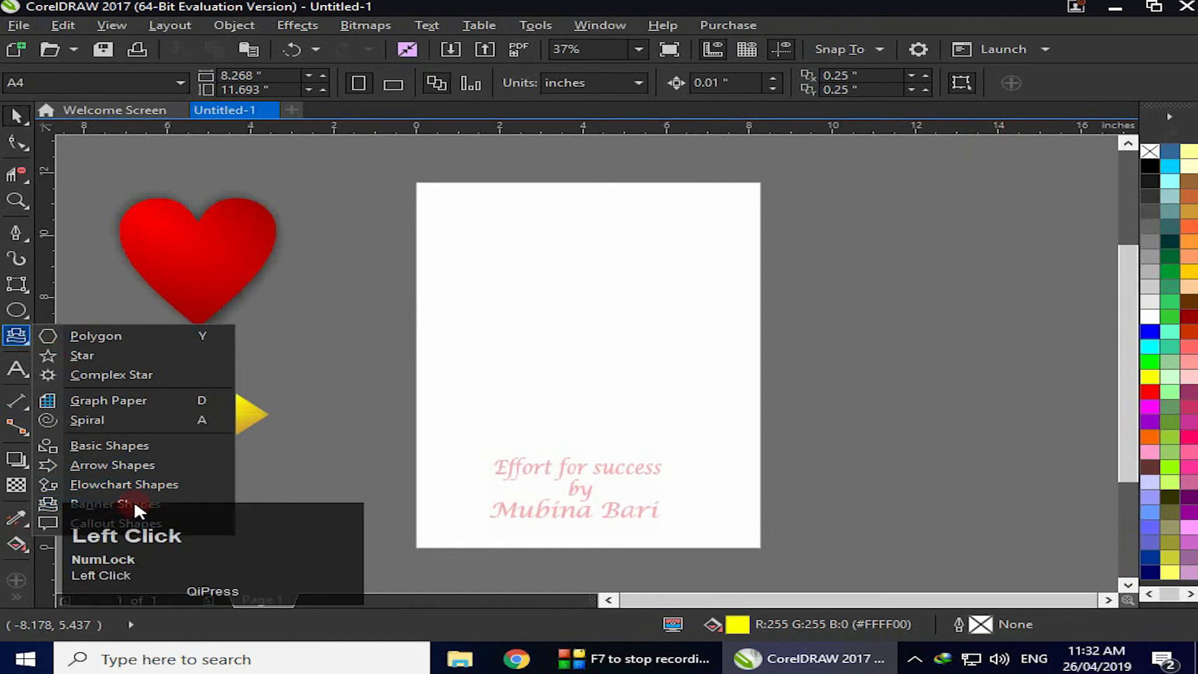
{"action": "left_click", "coordinate": [137, 502]}
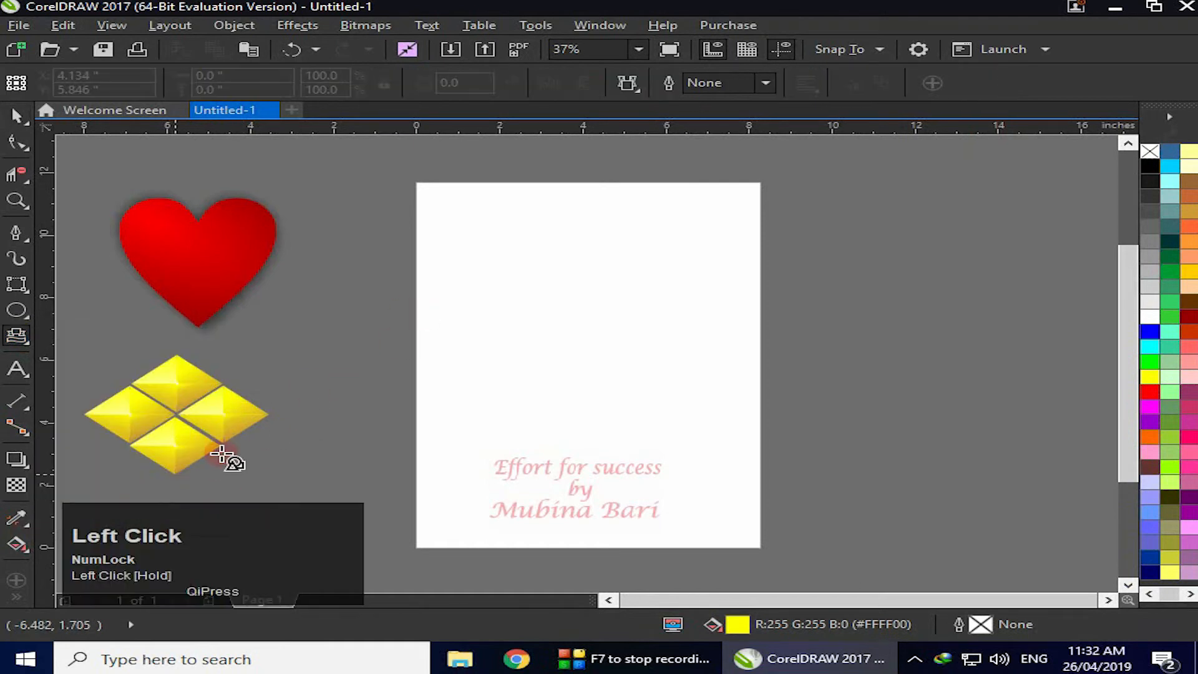
{"action": "left_click", "coordinate": [637, 93]}
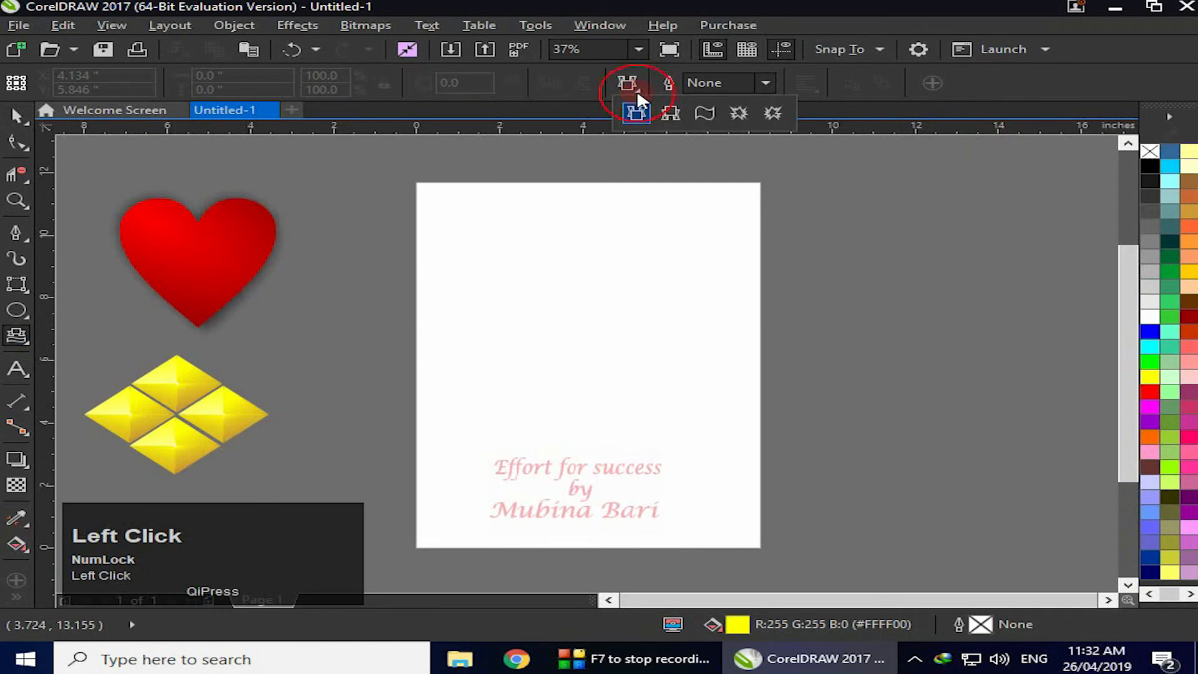
{"action": "left_click", "coordinate": [774, 112]}
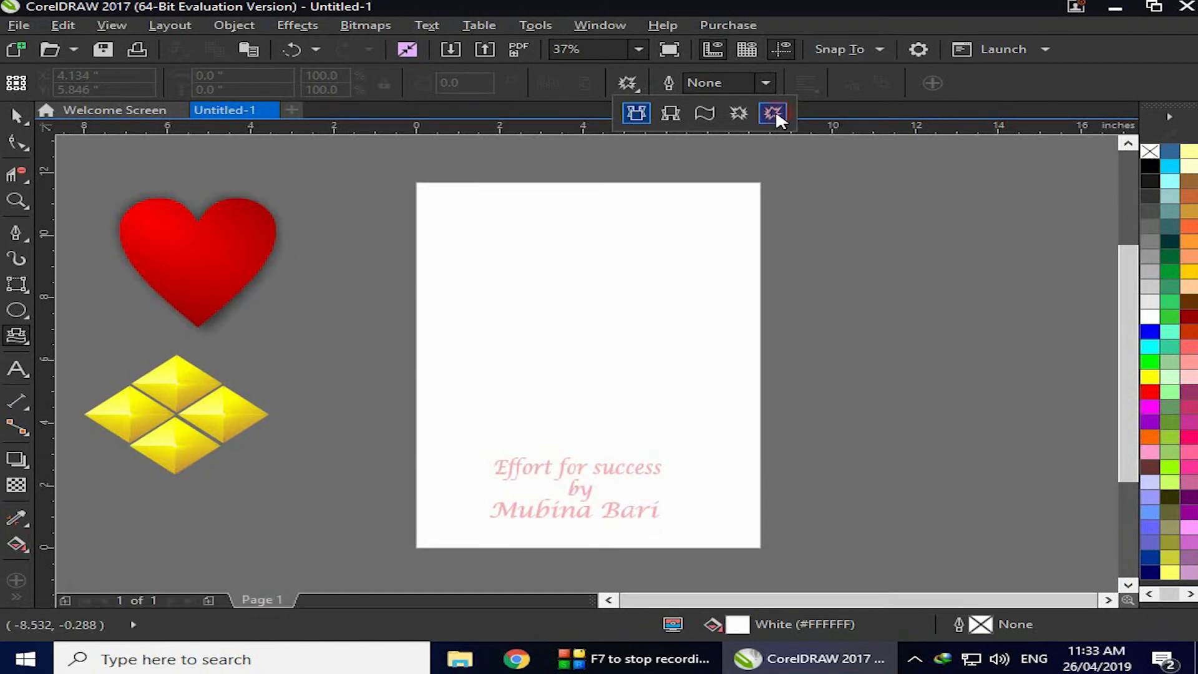
{"action": "left_click_drag", "start_coordinate": [532, 211], "coordinate": [763, 350]}
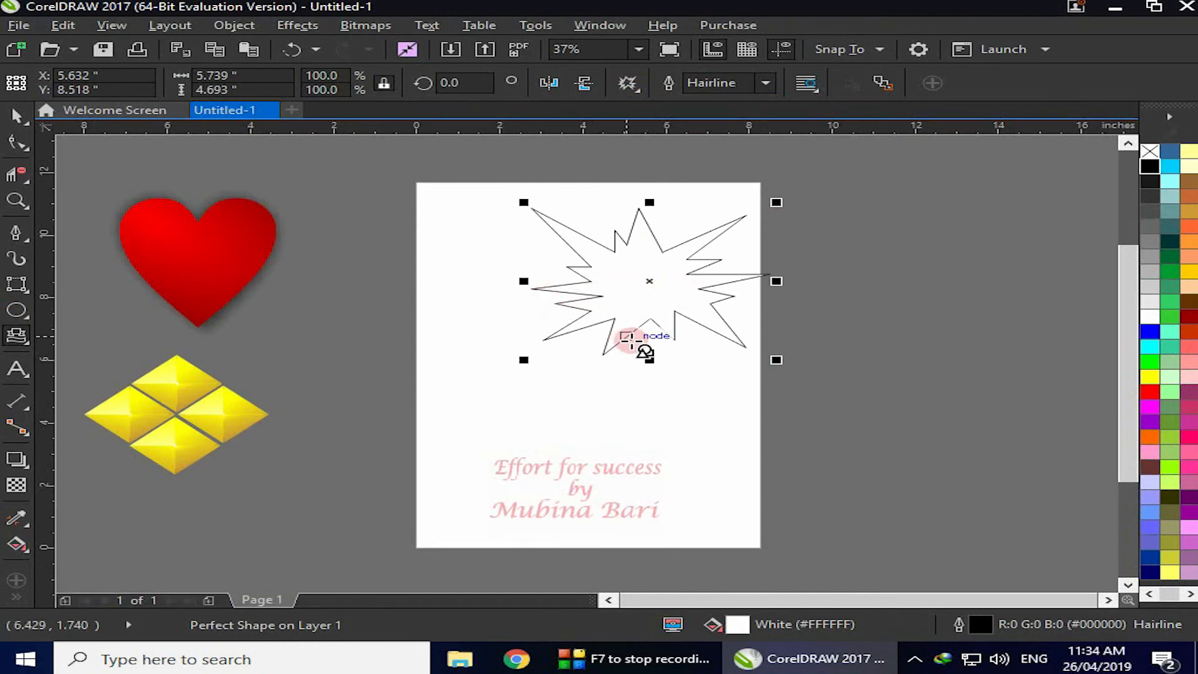
{"action": "key", "text": "Delete"}
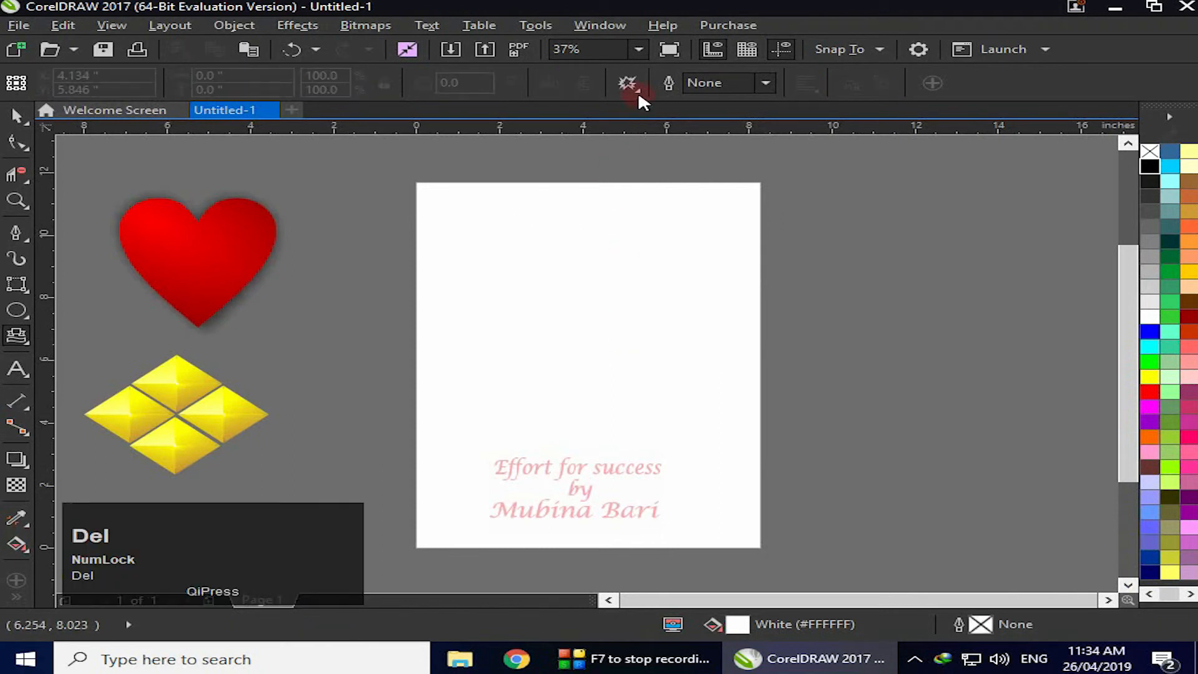
Draw a folded ribbon banner shape about 7.1 by 3.9 inches across the page.
{"action": "left_click", "coordinate": [637, 91]}
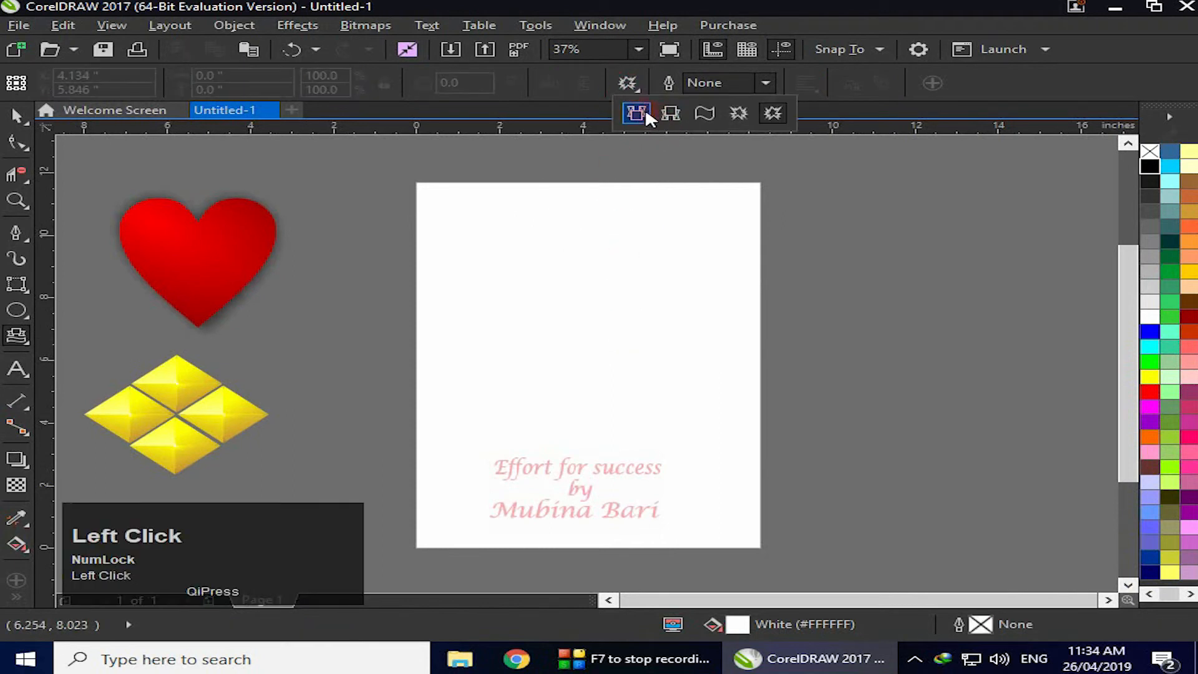
{"action": "left_click", "coordinate": [636, 112]}
{"action": "left_click_drag", "start_coordinate": [450, 242], "coordinate": [752, 370]}
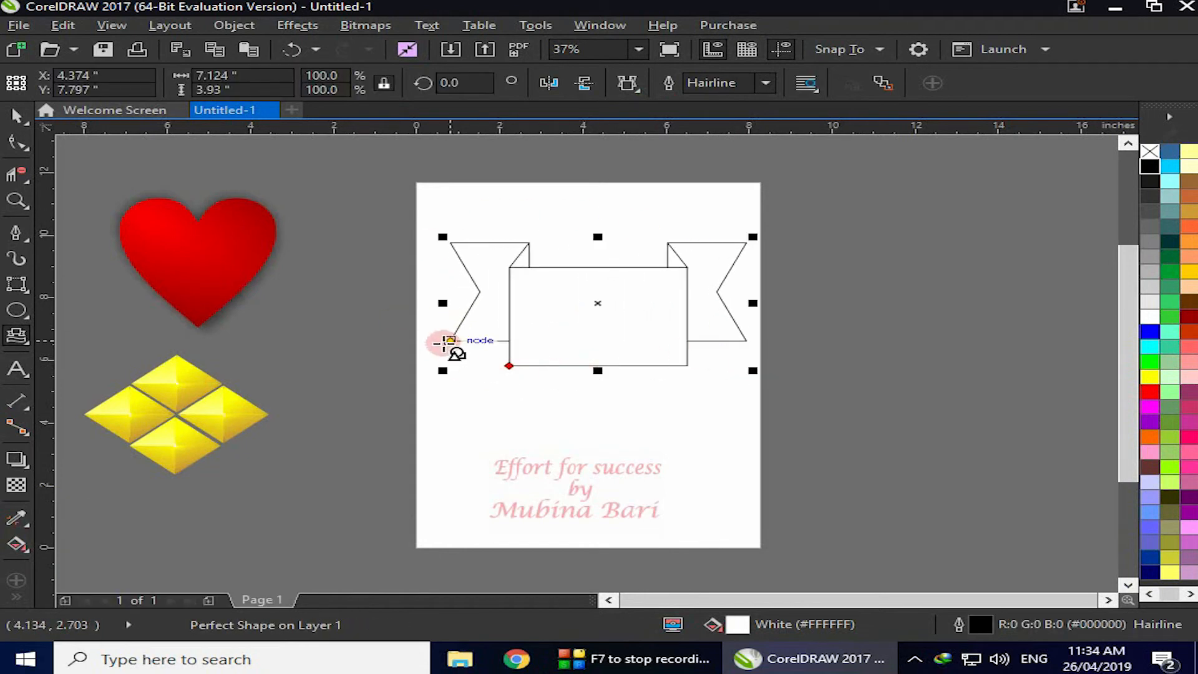
Narrow the ribbon banner's center panel strongly, and widen it partway back.
{"action": "left_click_drag", "start_coordinate": [510, 367], "coordinate": [557, 331]}
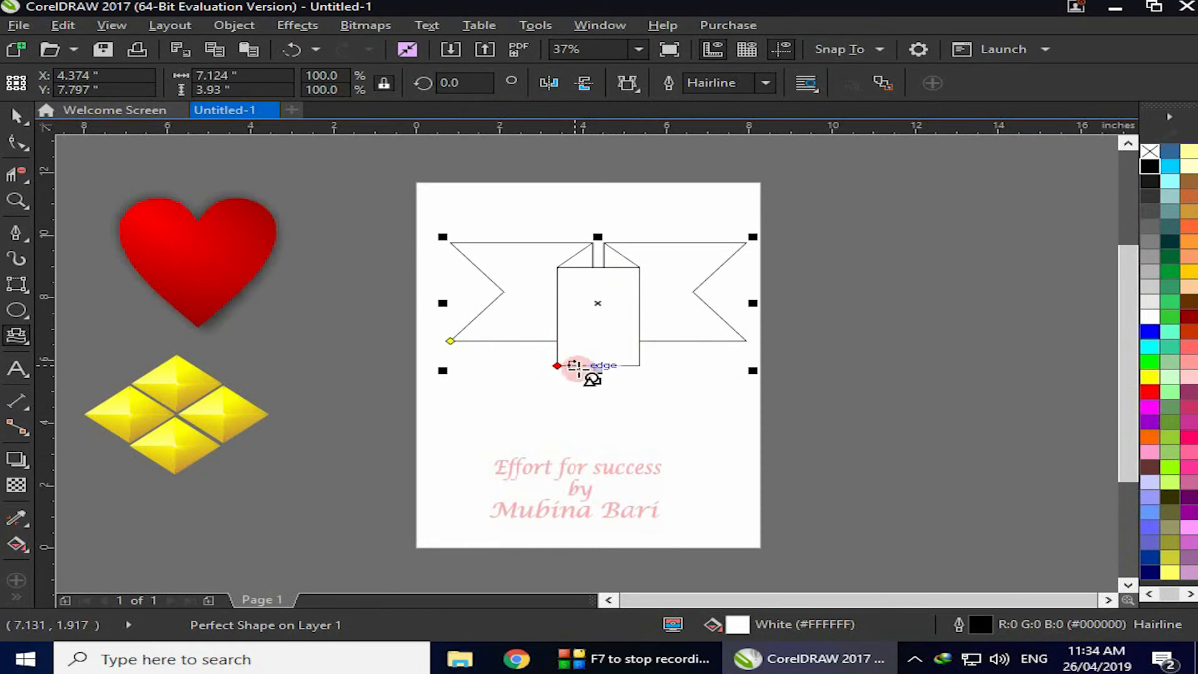
{"action": "left_click", "coordinate": [557, 366]}
{"action": "left_click_drag", "start_coordinate": [557, 367], "coordinate": [532, 366]}
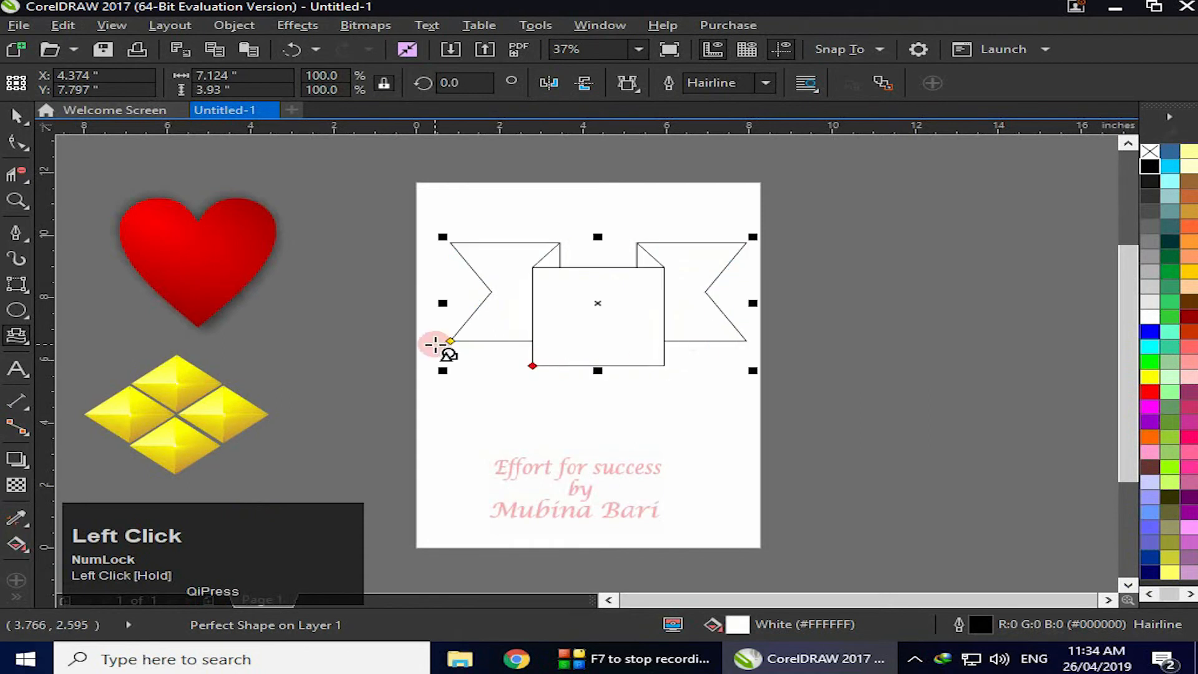
Vary the vertical offset between the ribbon banner's tails and center panel, and delete the banner.
{"action": "left_click_drag", "start_coordinate": [449, 341], "coordinate": [460, 315]}
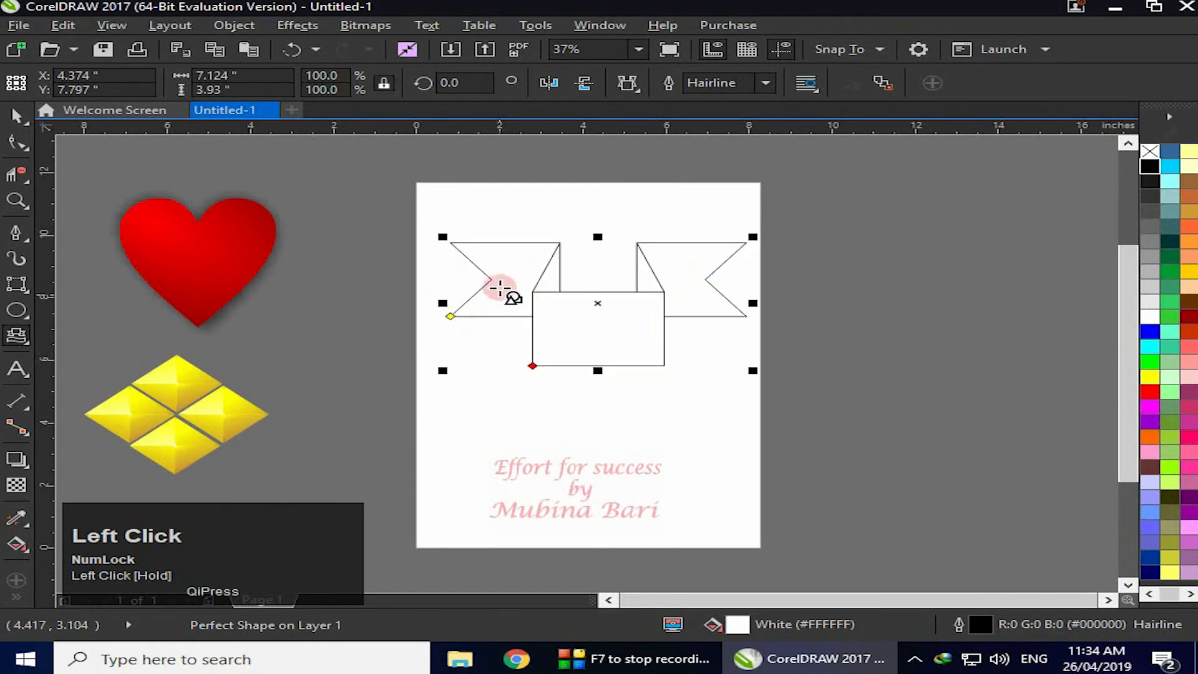
{"action": "mouse_move", "coordinate": [450, 316]}
{"action": "left_mouse_down"}
{"action": "mouse_move", "coordinate": [451, 347]}
{"action": "mouse_move", "coordinate": [450, 337]}
{"action": "left_mouse_up"}
{"action": "left_click_drag", "start_coordinate": [532, 366], "coordinate": [531, 357]}
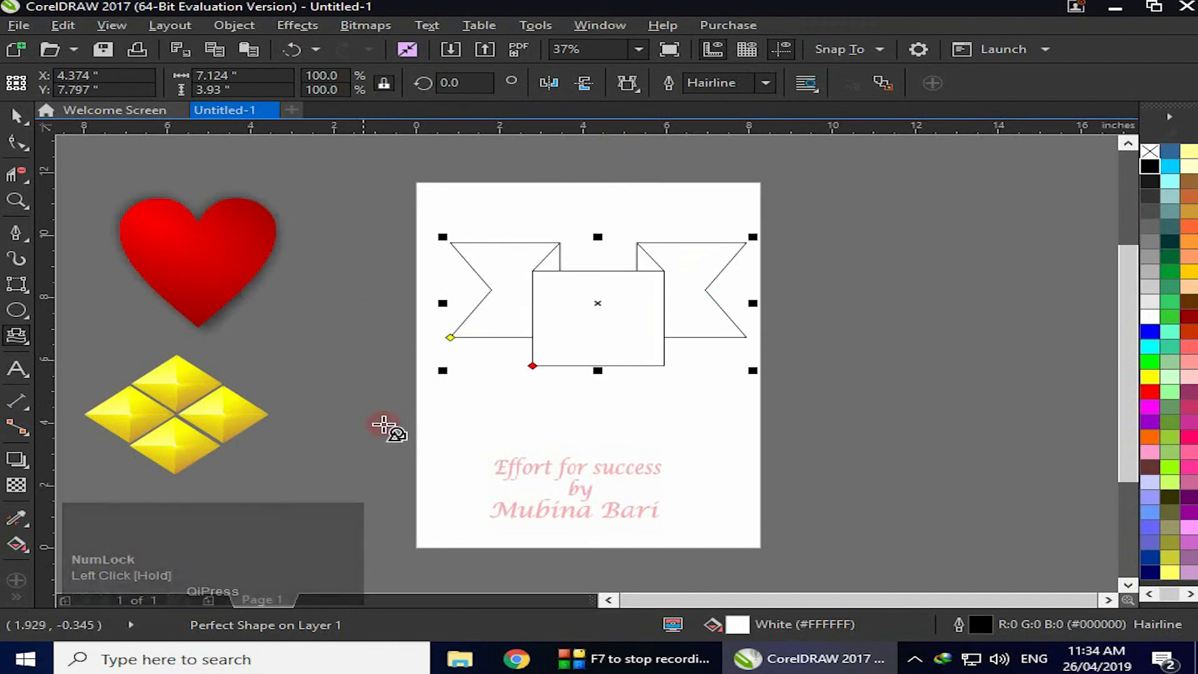
{"action": "key", "text": "Delete"}
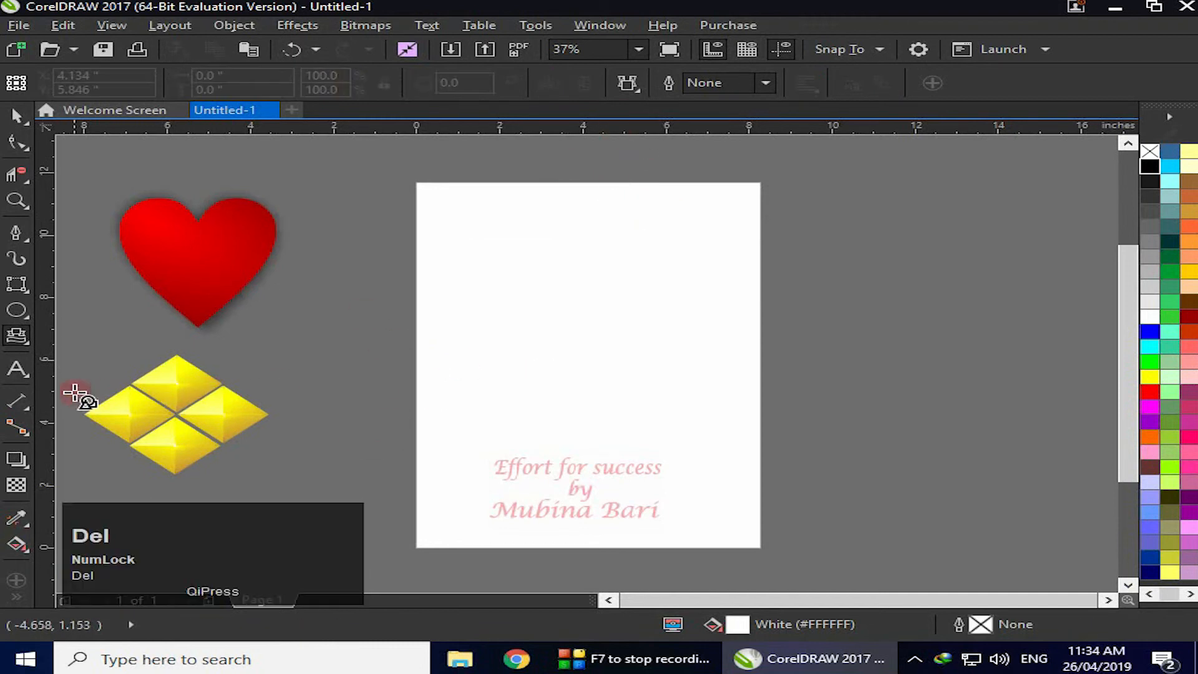
Draw a cloud-shaped thought-bubble callout about 5.3 by 4.2 inches in the middle of the page.
{"action": "left_click", "coordinate": [23, 339]}
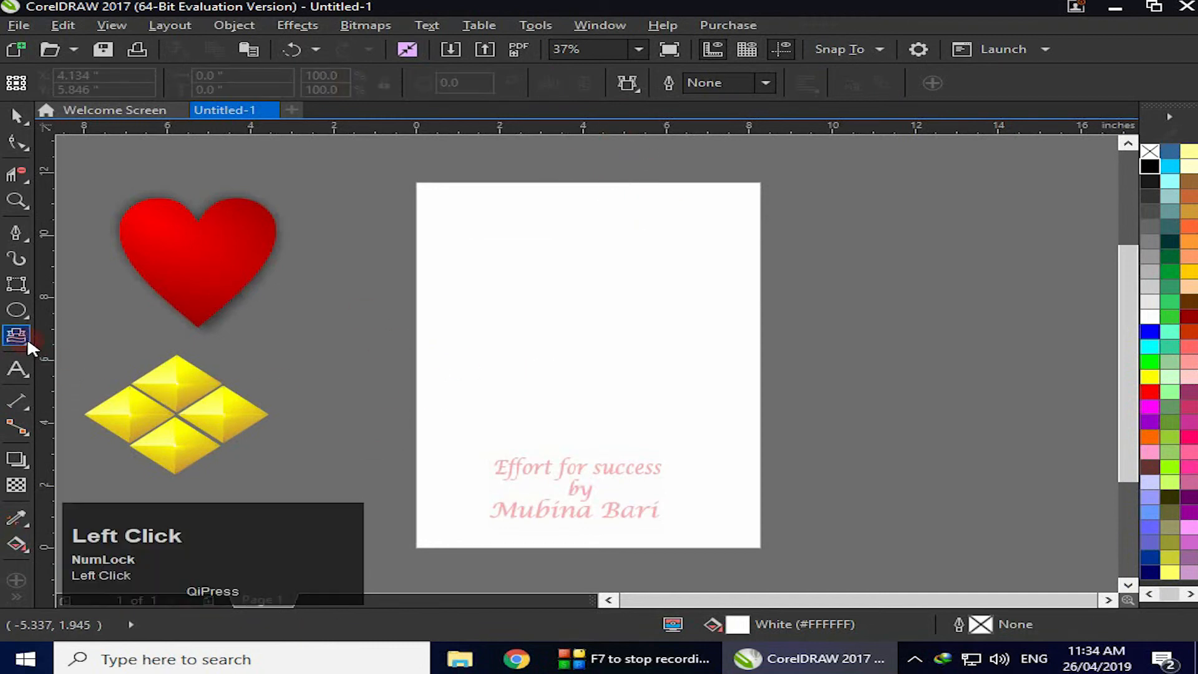
{"action": "left_click_drag", "start_coordinate": [29, 340], "coordinate": [65, 526]}
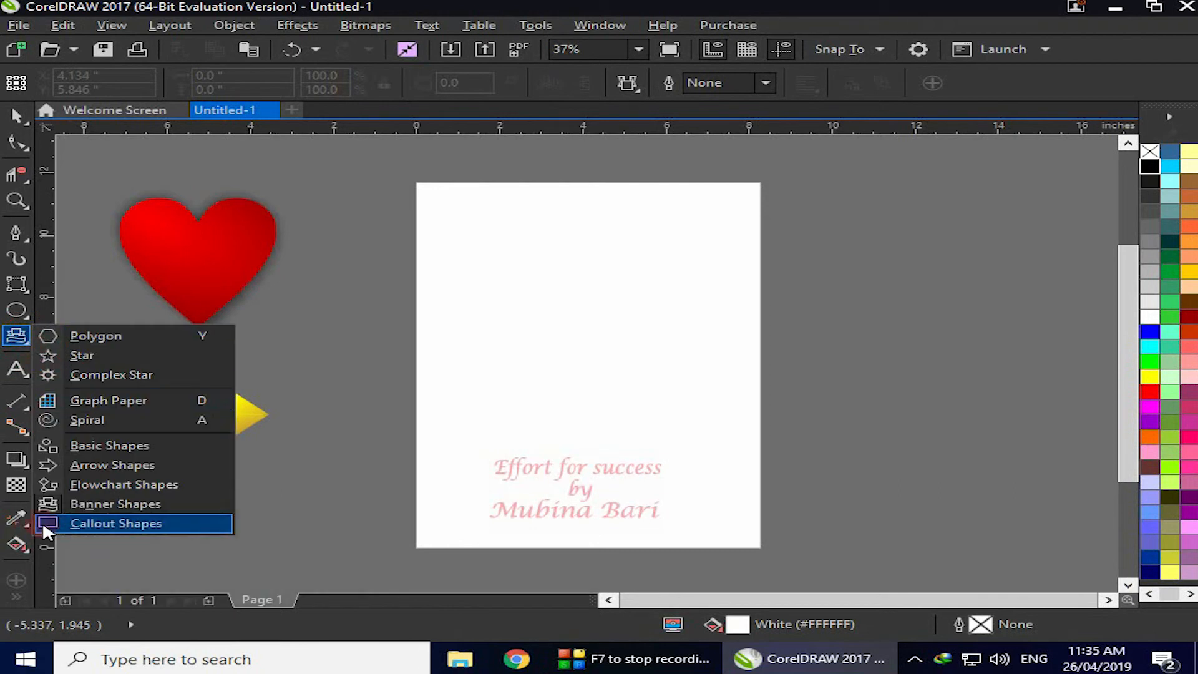
{"action": "left_click", "coordinate": [43, 522]}
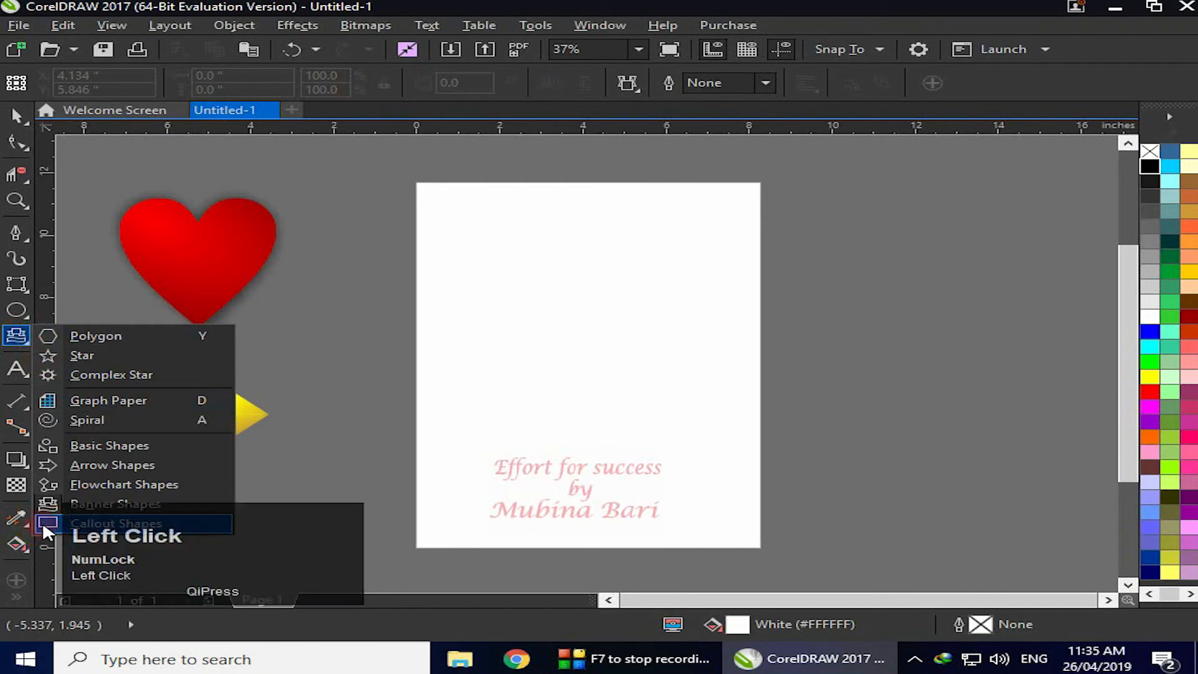
{"action": "left_click", "coordinate": [636, 88]}
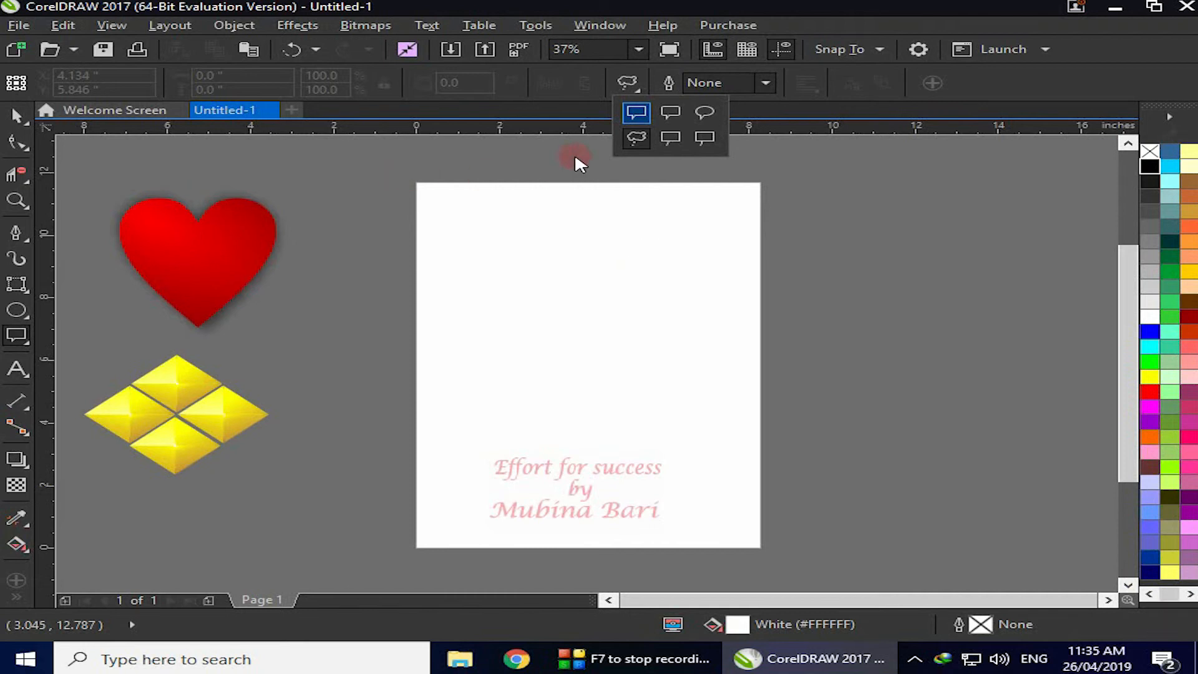
{"action": "left_click", "coordinate": [636, 137]}
{"action": "left_click_drag", "start_coordinate": [467, 249], "coordinate": [695, 387]}
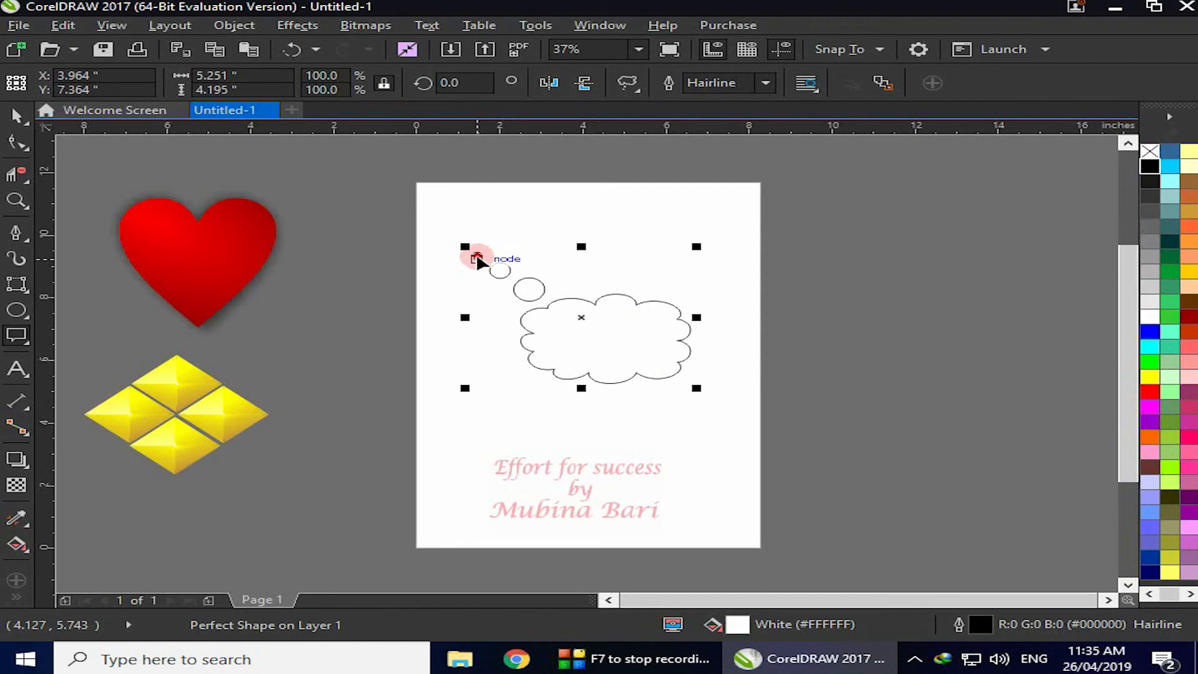
Swing the thought bubble's trail of circles around to below the cloud's right end, and delete the callout.
{"action": "left_click_drag", "start_coordinate": [477, 258], "coordinate": [769, 456]}
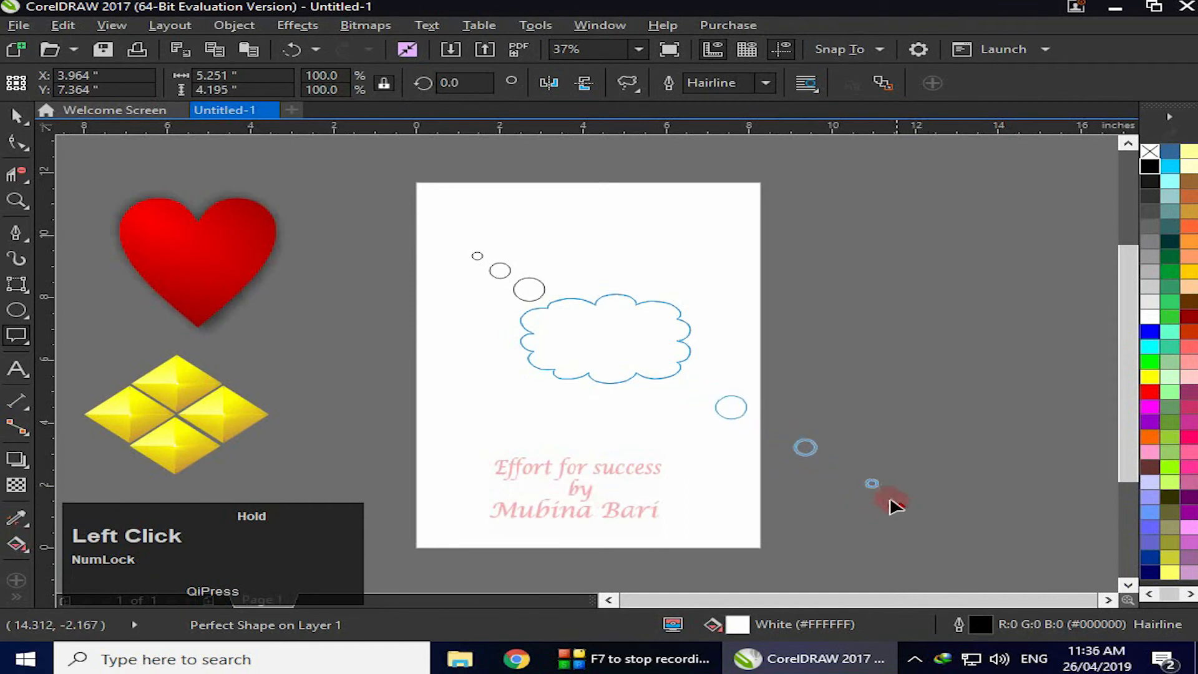
{"action": "left_click_drag", "start_coordinate": [757, 440], "coordinate": [426, 432]}
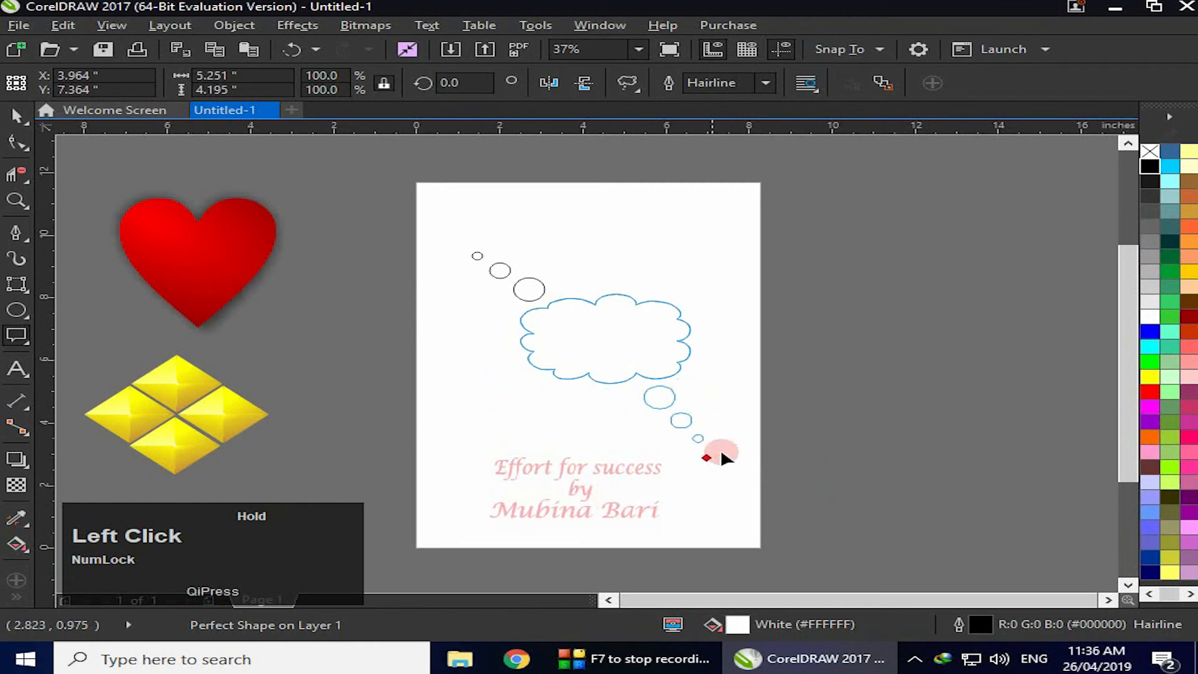
{"action": "left_click_drag", "start_coordinate": [786, 406], "coordinate": [756, 454]}
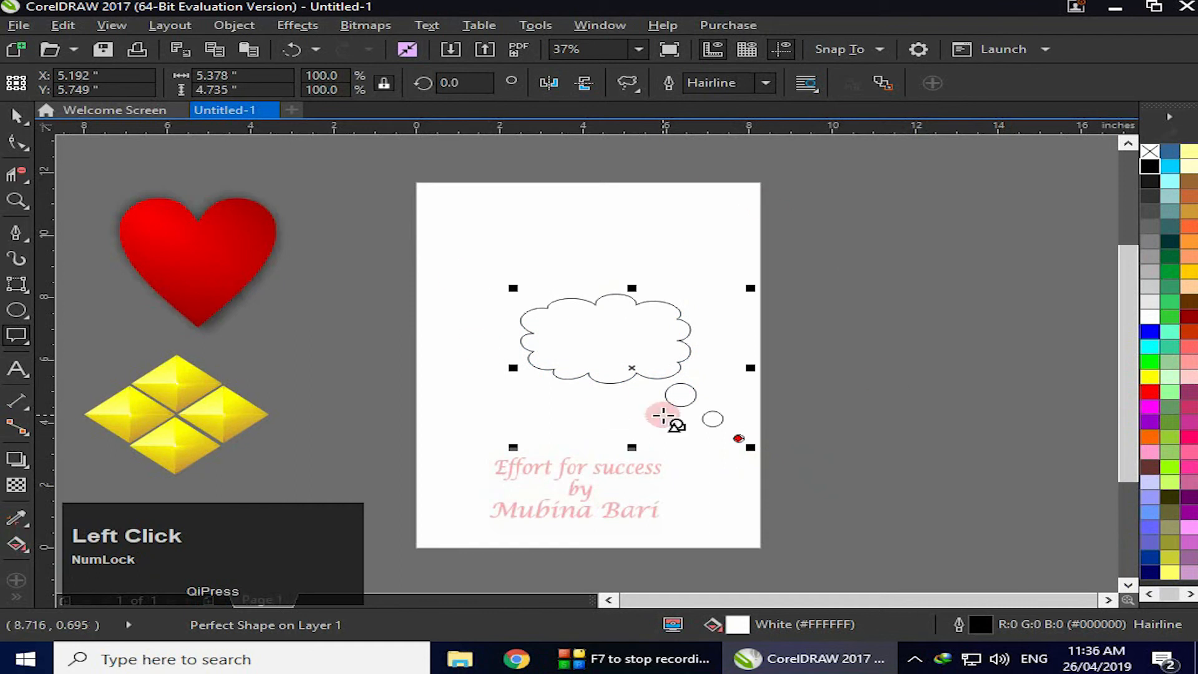
{"action": "key", "text": "Delete"}
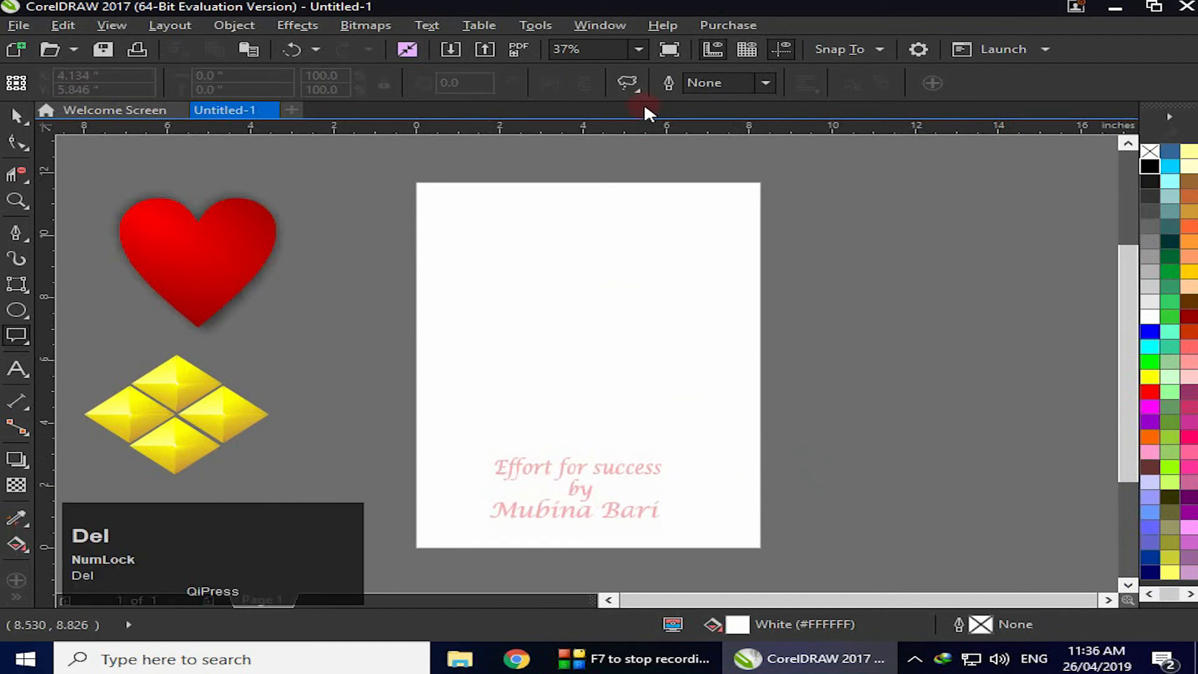
Draw an oval speech-bubble callout about 4.1 by 4.3 inches in the middle of the page.
{"action": "left_click", "coordinate": [630, 85]}
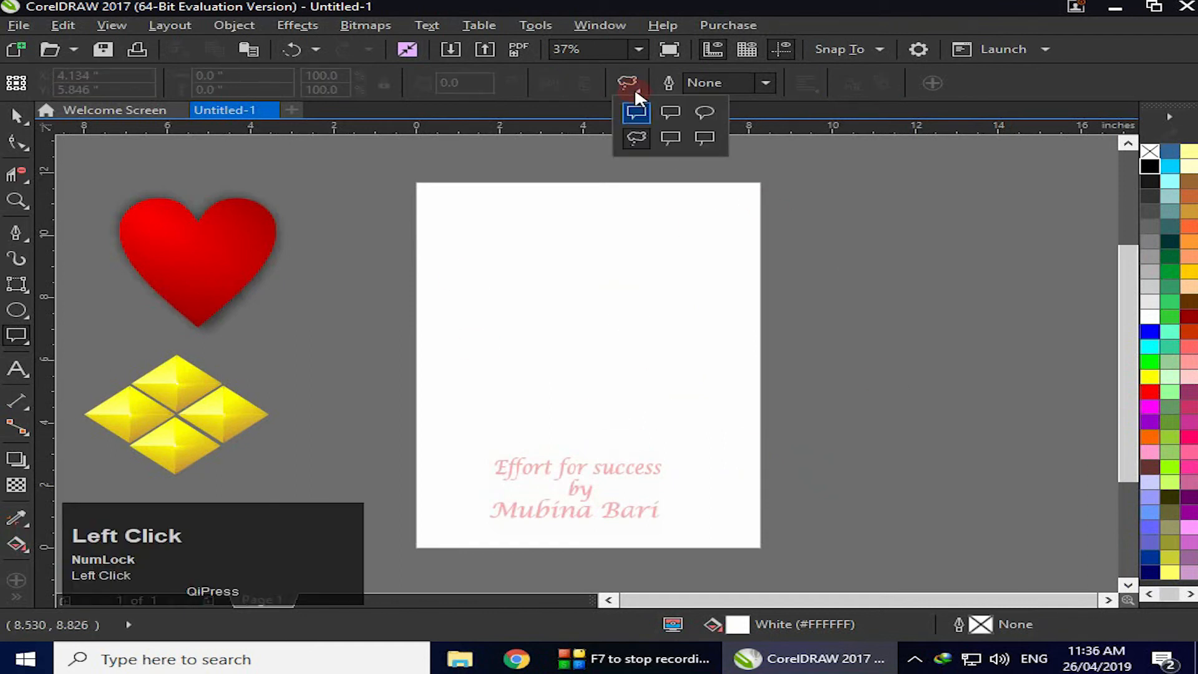
{"action": "left_click", "coordinate": [705, 112]}
{"action": "left_click_drag", "start_coordinate": [519, 235], "coordinate": [689, 361]}
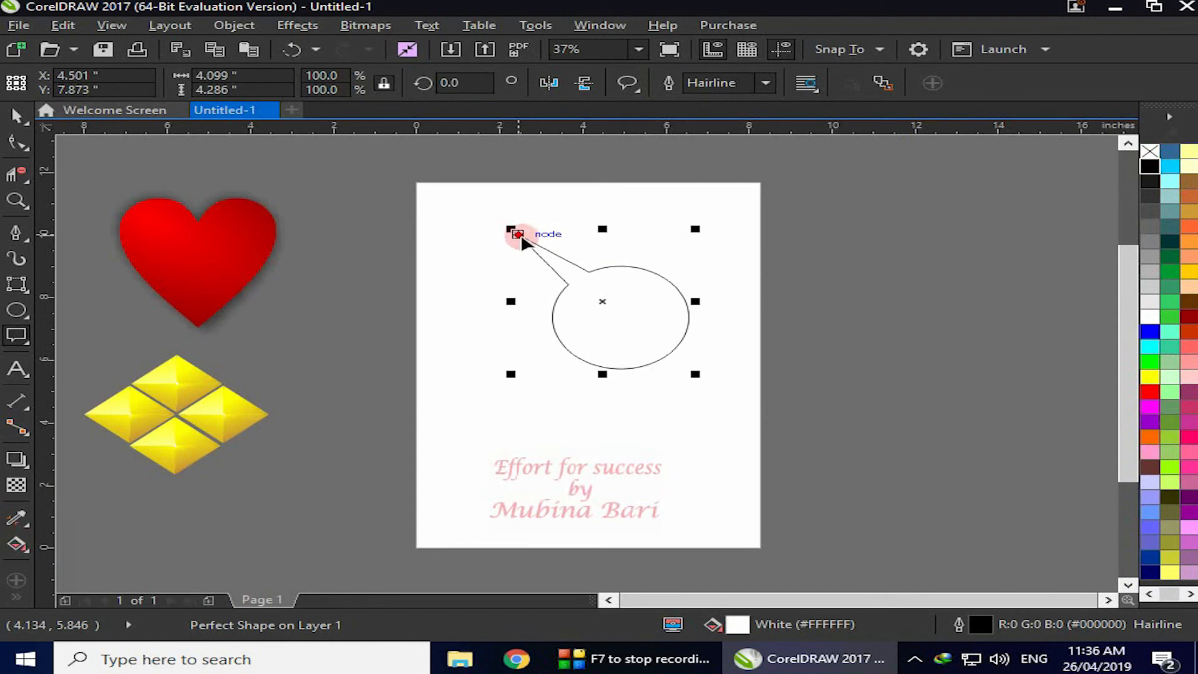
Swing the oval callout's pointer around to its lower-left side, and delete the callout.
{"action": "left_click_drag", "start_coordinate": [518, 234], "coordinate": [486, 284]}
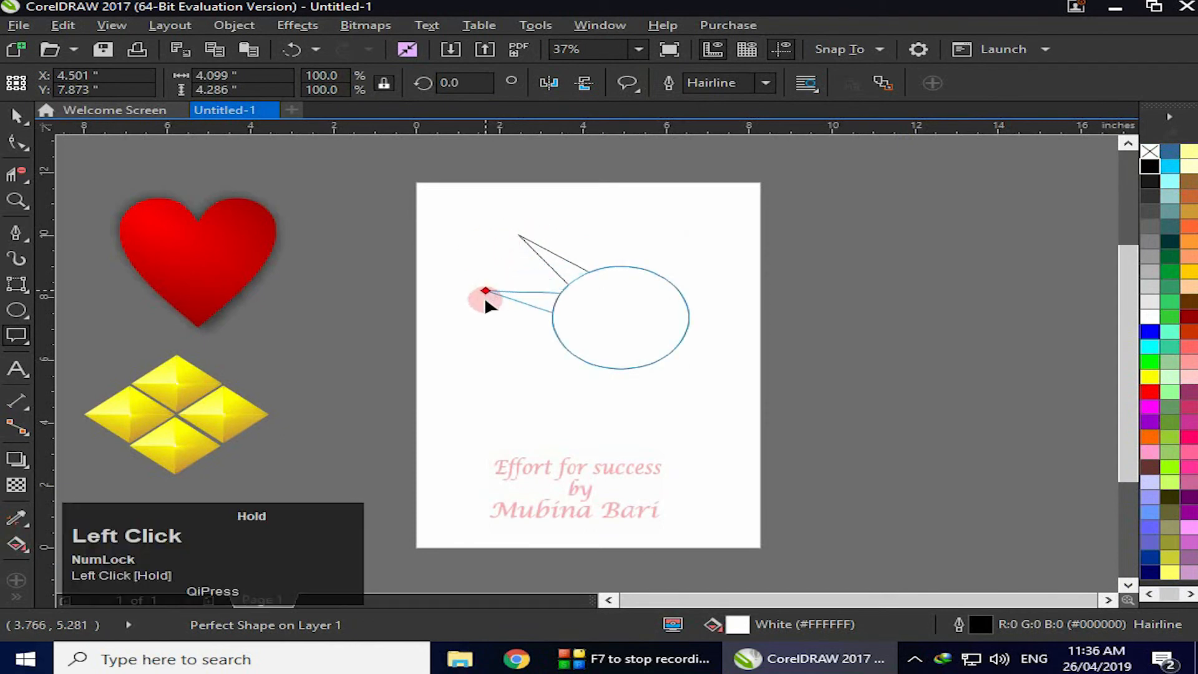
{"action": "left_click_drag", "start_coordinate": [569, 427], "coordinate": [508, 413]}
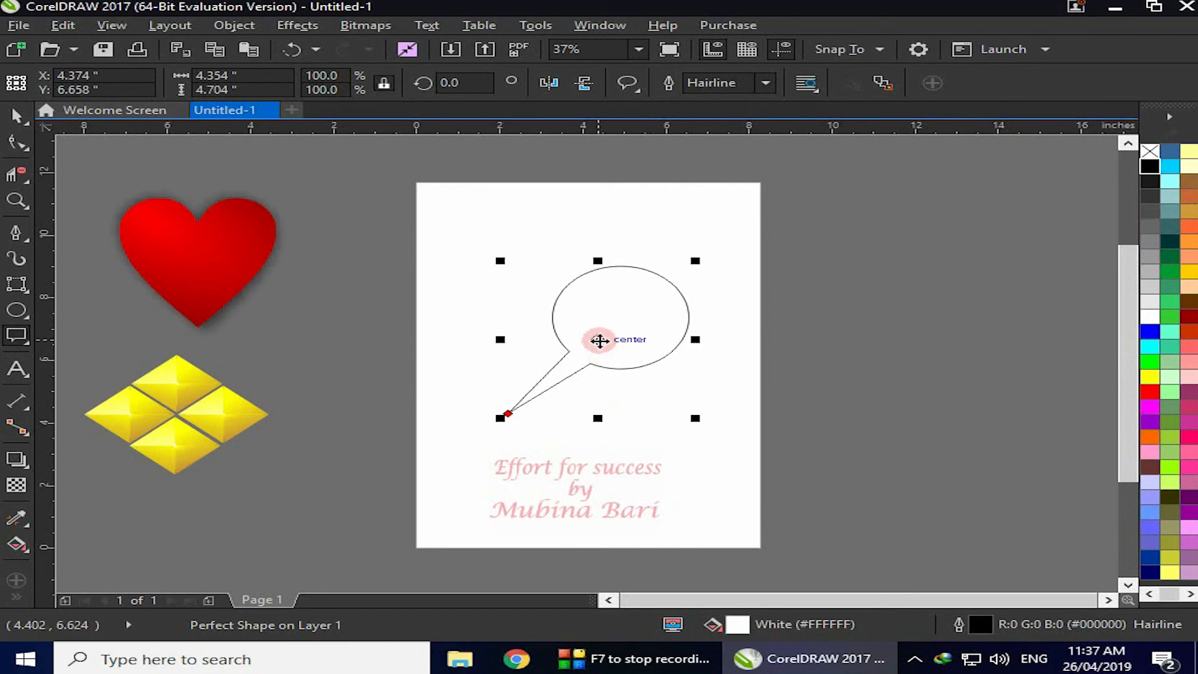
{"action": "left_click", "coordinate": [597, 338]}
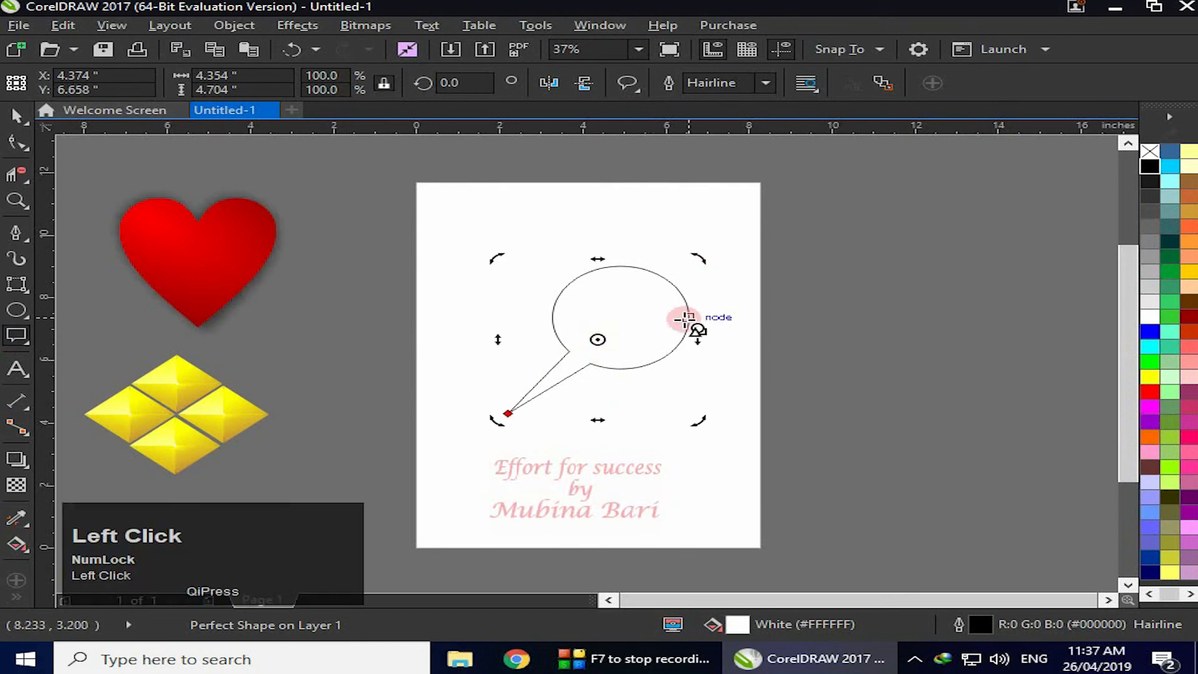
{"action": "key", "text": "Delete"}
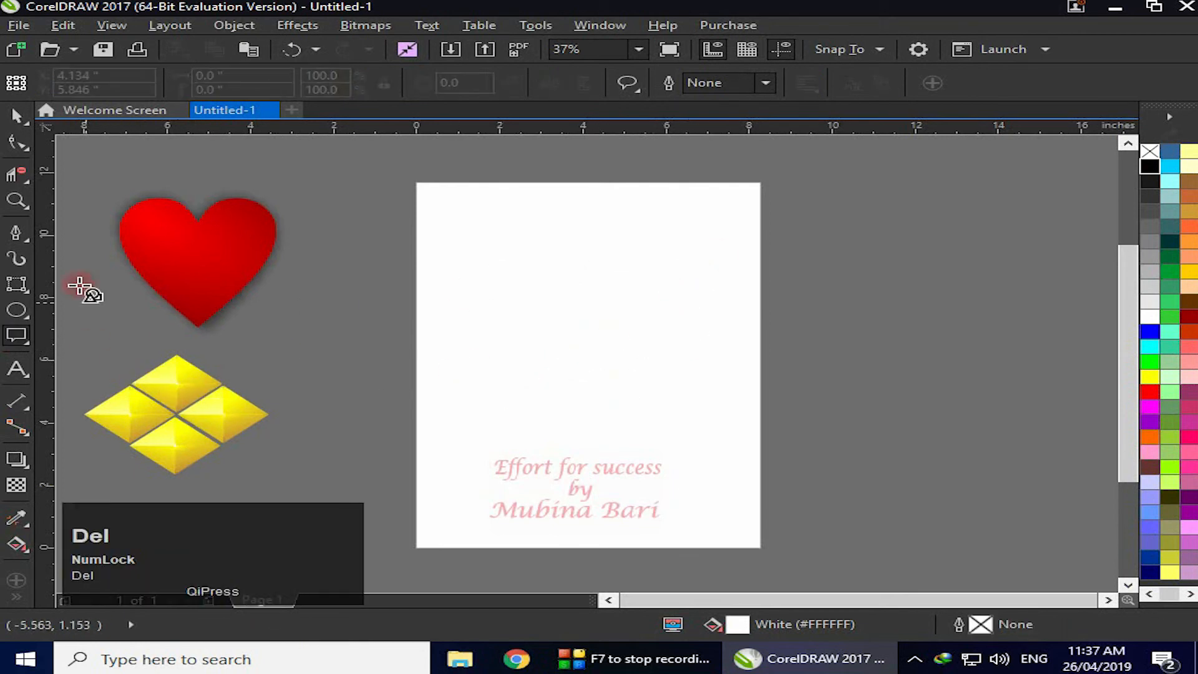
Move the yellow diamond group onto the upper page and place a vertically mirrored copy directly below it.
{"action": "left_click", "coordinate": [17, 114]}
{"action": "left_click_drag", "start_coordinate": [163, 407], "coordinate": [557, 263]}
{"action": "left_click_drag", "start_coordinate": [558, 196], "coordinate": [553, 434]}
{"action": "right_click", "coordinate": [552, 431]}
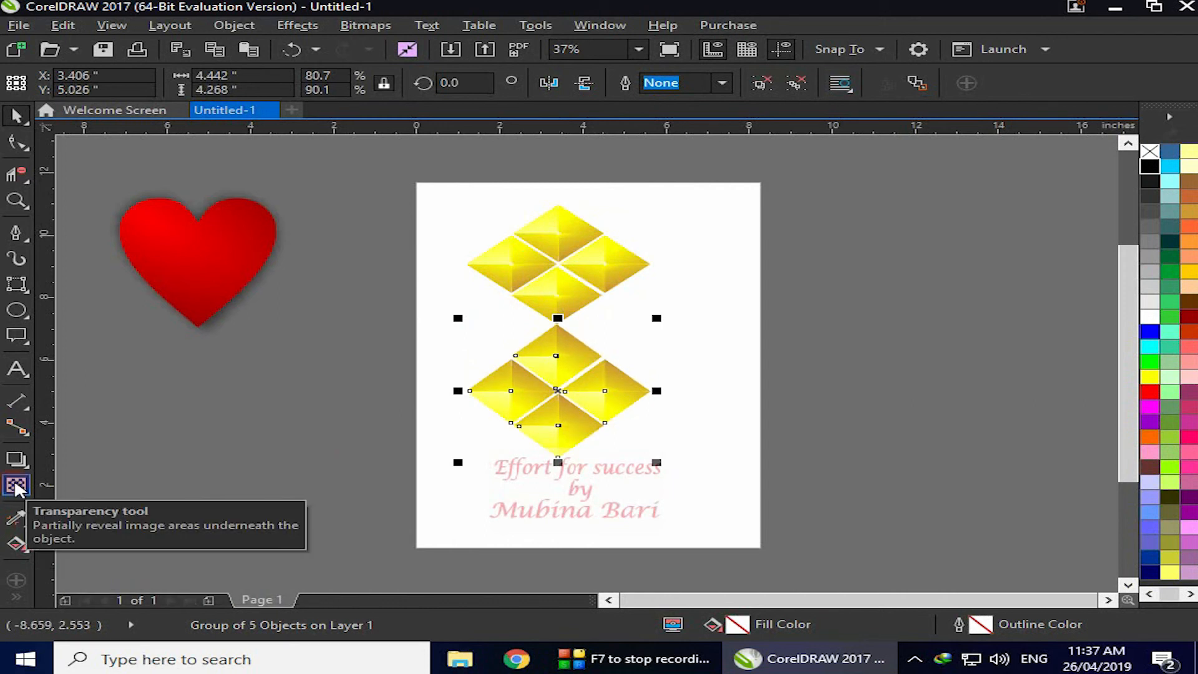
Apply a linear fountain transparency running down the mirrored diamond group.
{"action": "left_click", "coordinate": [16, 485]}
{"action": "left_click_drag", "start_coordinate": [490, 493], "coordinate": [497, 496]}
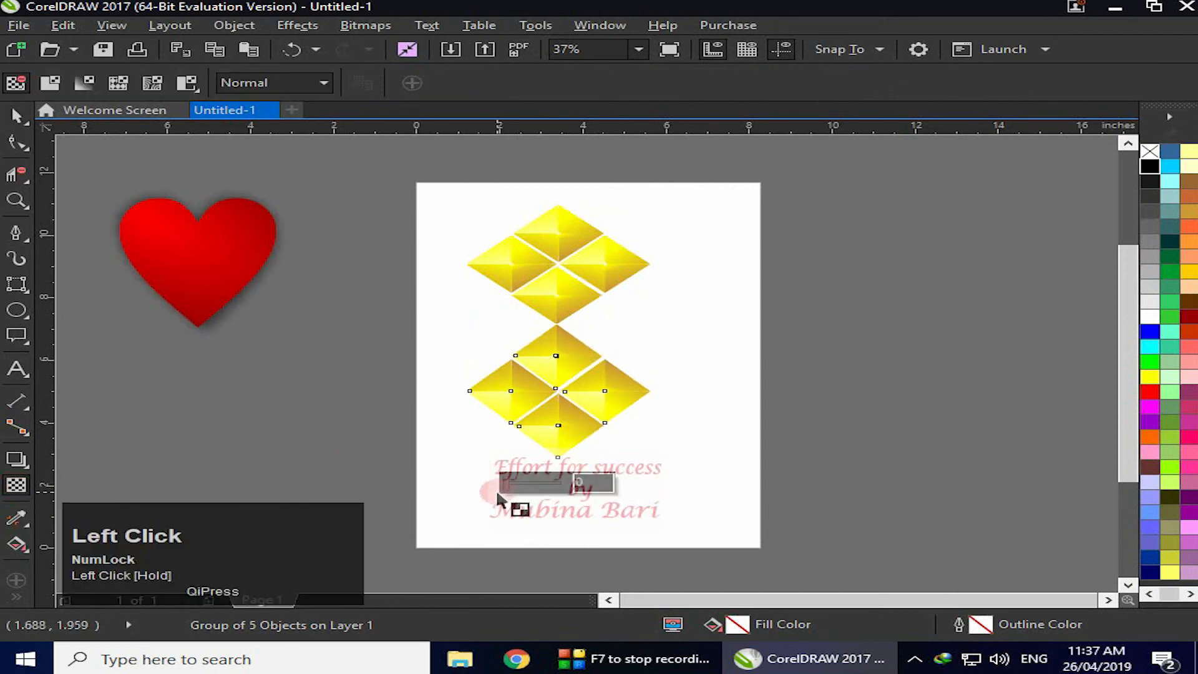
{"action": "left_click", "coordinate": [517, 340]}
{"action": "left_click_drag", "start_coordinate": [517, 338], "coordinate": [480, 488]}
{"action": "left_click_drag", "start_coordinate": [714, 366], "coordinate": [721, 438]}
Set the transparency's upper node to white and lower node to black, and shorten the fade across the mirrored diamonds.
{"action": "left_click", "coordinate": [1156, 315]}
{"action": "left_click_drag", "start_coordinate": [517, 338], "coordinate": [567, 316]}
{"action": "left_click_drag", "start_coordinate": [524, 402], "coordinate": [541, 374]}
{"action": "left_click_drag", "start_coordinate": [480, 487], "coordinate": [529, 403]}
{"action": "left_click", "coordinate": [1150, 166]}
{"action": "left_click_drag", "start_coordinate": [674, 393], "coordinate": [615, 361]}
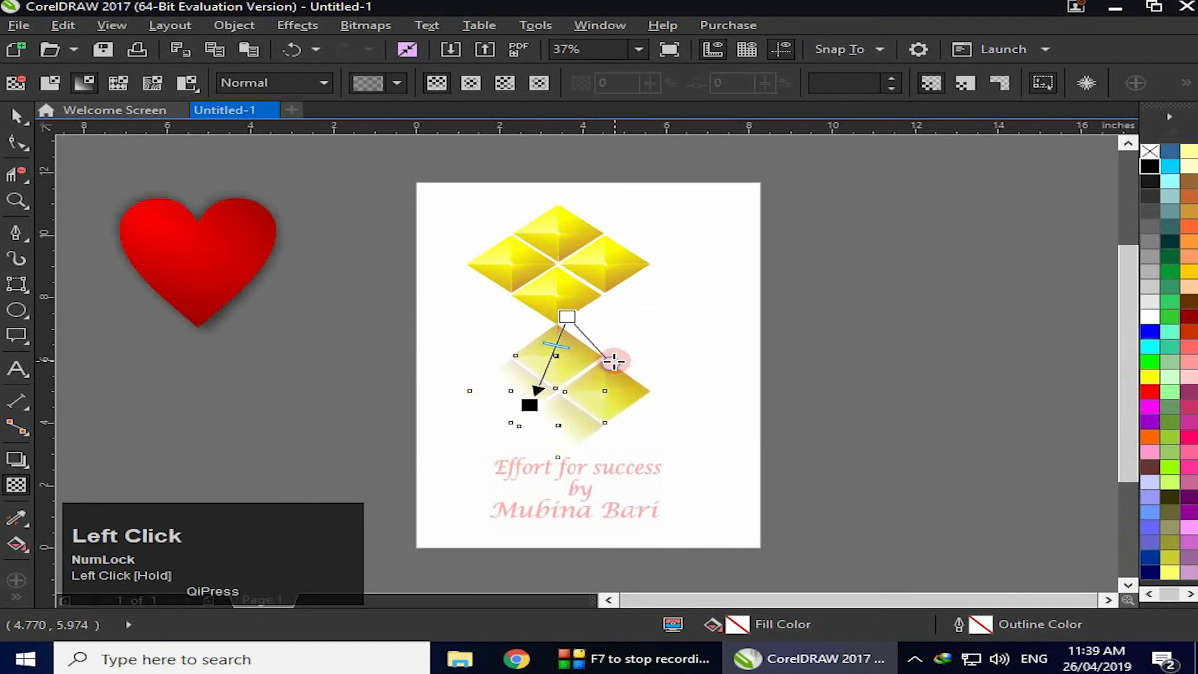
Adjust the transparency's length, angle and spread so the mirrored diamonds fade out about halfway down.
{"action": "left_click_drag", "start_coordinate": [530, 405], "coordinate": [490, 404]}
{"action": "left_click_drag", "start_coordinate": [597, 377], "coordinate": [688, 351]}
{"action": "left_click_drag", "start_coordinate": [489, 405], "coordinate": [542, 387]}
{"action": "left_click_drag", "start_coordinate": [660, 322], "coordinate": [690, 356]}
{"action": "left_click_drag", "start_coordinate": [533, 391], "coordinate": [507, 391]}
{"action": "key", "text": "ctrl+z"}
{"action": "left_click_drag", "start_coordinate": [688, 356], "coordinate": [693, 379]}
{"action": "left_click_drag", "start_coordinate": [538, 390], "coordinate": [512, 388]}
{"action": "left_click_drag", "start_coordinate": [677, 406], "coordinate": [700, 351]}
{"action": "left_click_drag", "start_coordinate": [700, 351], "coordinate": [709, 334]}
{"action": "left_click", "coordinate": [489, 331]}
{"action": "left_click", "coordinate": [268, 444]}
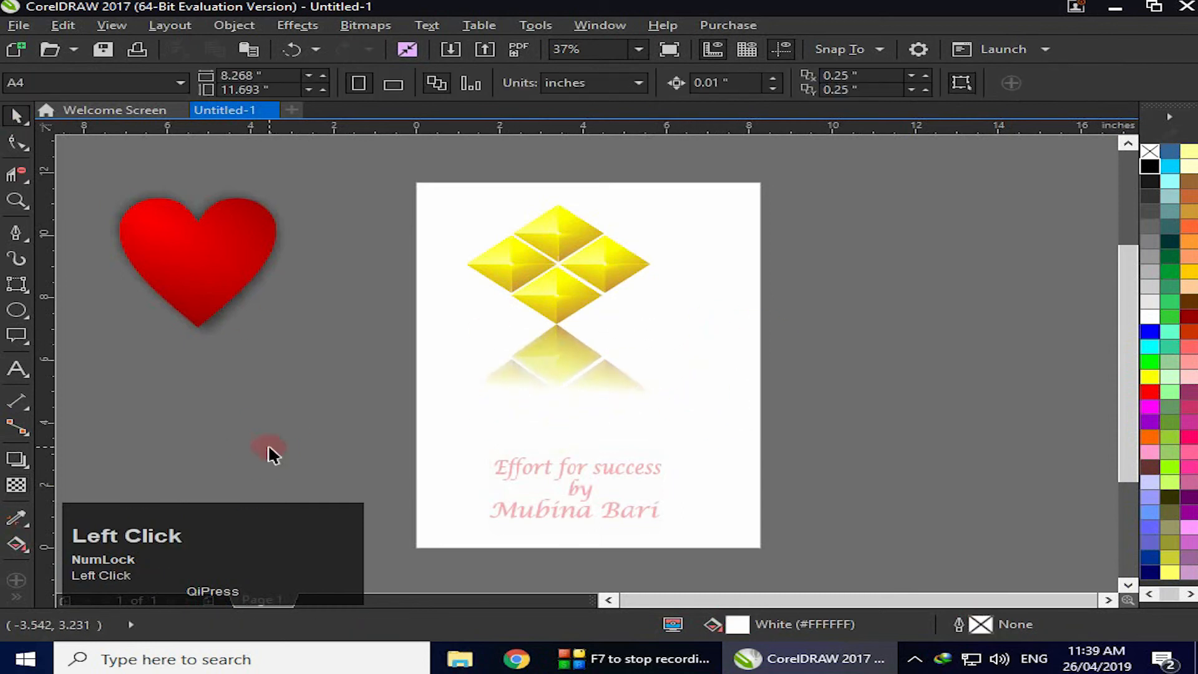
{"action": "left_click", "coordinate": [92, 559]}
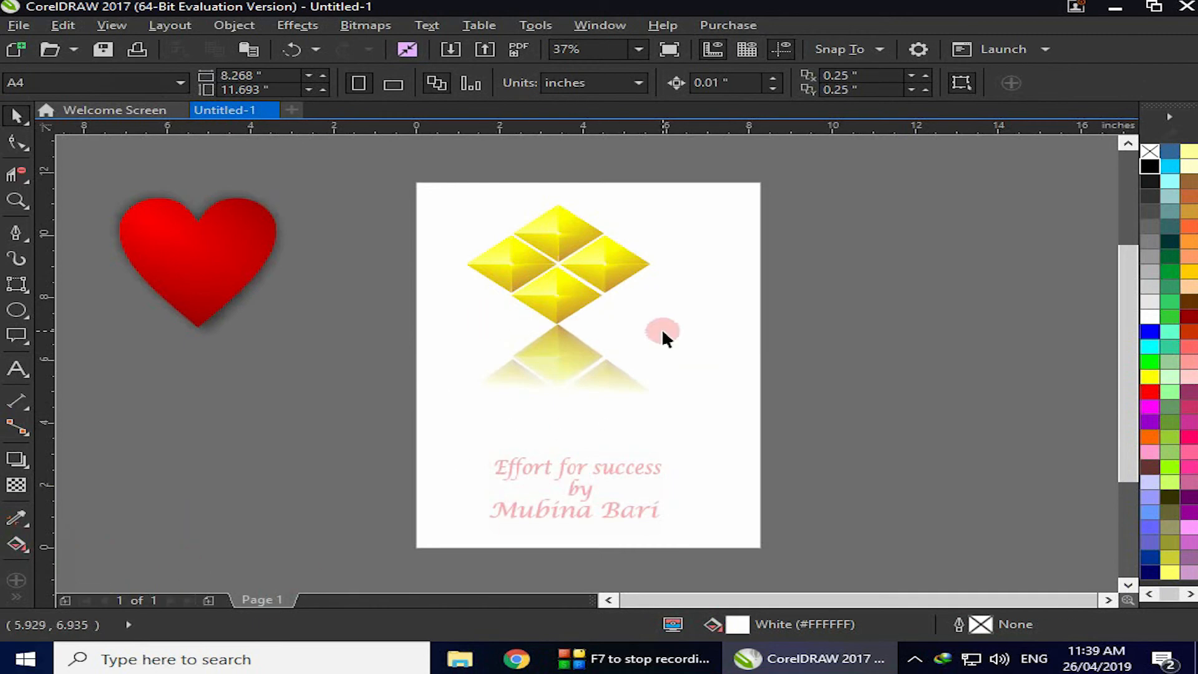
Draw a flat ellipse about 4.13 by 0.57 inches beside the page and fill it black.
{"action": "left_click", "coordinate": [17, 310]}
{"action": "left_click_drag", "start_coordinate": [250, 401], "coordinate": [422, 417]}
{"action": "left_click", "coordinate": [1150, 165]}
Apply an elliptical fountain transparency to the black ellipse.
{"action": "left_click", "coordinate": [23, 464]}
{"action": "left_click", "coordinate": [16, 484]}
{"action": "left_click_drag", "start_coordinate": [287, 442], "coordinate": [388, 441]}
{"action": "key", "text": "Delete"}
{"action": "left_click", "coordinate": [84, 83]}
{"action": "left_click_drag", "start_coordinate": [315, 401], "coordinate": [433, 420]}
{"action": "left_click", "coordinate": [470, 83]}
Center the elliptical transparency on the ellipse and adjust its extent so the black fades toward both ends.
{"action": "mouse_move", "coordinate": [316, 401]}
{"action": "left_mouse_down"}
{"action": "mouse_move", "coordinate": [323, 432]}
{"action": "mouse_move", "coordinate": [336, 409]}
{"action": "left_mouse_up"}
{"action": "left_click_drag", "start_coordinate": [534, 462], "coordinate": [372, 429]}
{"action": "left_click", "coordinate": [336, 410]}
{"action": "left_click_drag", "start_coordinate": [316, 455], "coordinate": [231, 394]}
{"action": "left_click_drag", "start_coordinate": [165, 424], "coordinate": [265, 399]}
{"action": "left_click", "coordinate": [358, 484]}
Move the faded black ellipse onto the page, centered below the diamonds' reflection.
{"action": "left_click", "coordinate": [17, 117]}
{"action": "left_click_drag", "start_coordinate": [187, 268], "coordinate": [190, 271]}
{"action": "left_click_drag", "start_coordinate": [344, 414], "coordinate": [567, 448]}
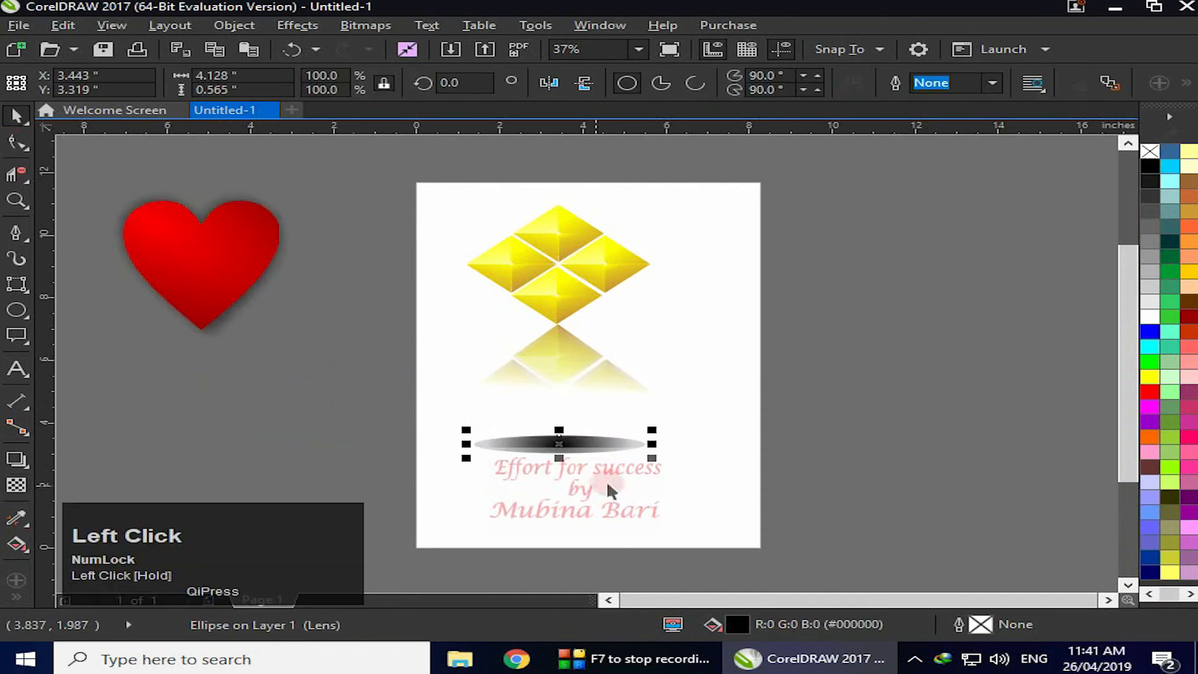
Convert the faded ellipse to a bitmap and apply a blur effect to it.
{"action": "left_click", "coordinate": [367, 25]}
{"action": "left_click", "coordinate": [430, 47]}
{"action": "left_click", "coordinate": [530, 417]}
{"action": "left_click", "coordinate": [365, 25]}
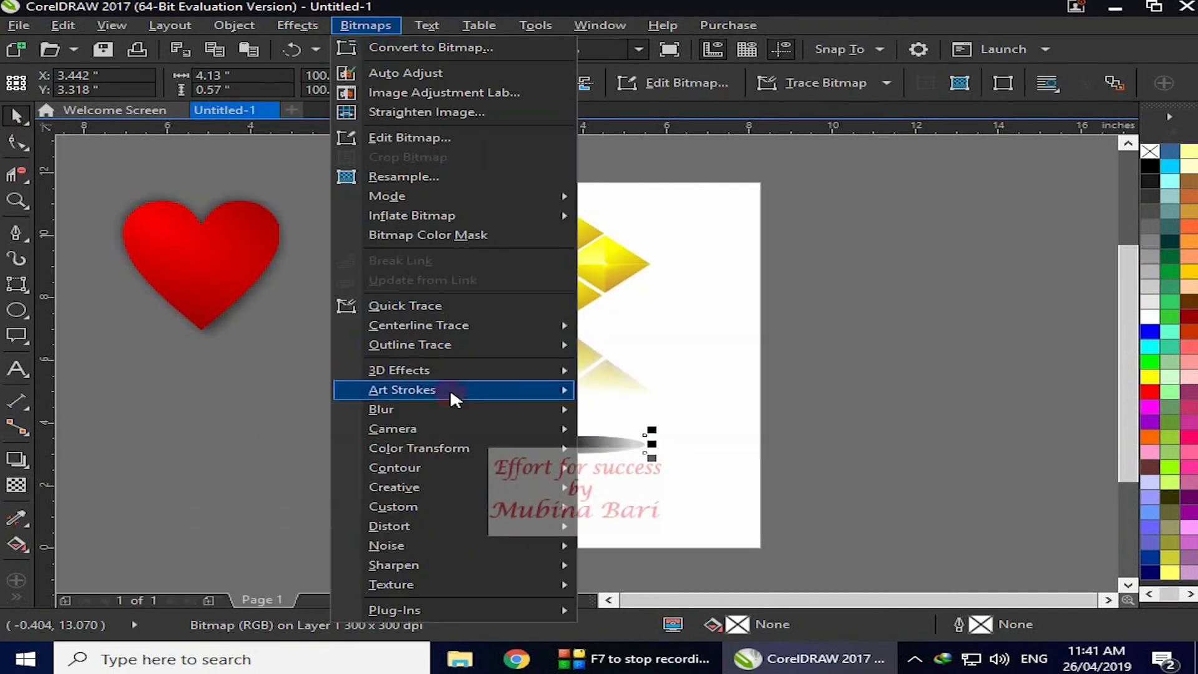
{"action": "mouse_move", "coordinate": [399, 407]}
{"action": "left_click", "coordinate": [663, 435]}
{"action": "left_click", "coordinate": [668, 370]}
{"action": "left_click", "coordinate": [302, 337]}
Move the blurred ellipse up beneath the diamonds as a shadow, and shift the reflection down to leave a gap.
{"action": "left_click_drag", "start_coordinate": [548, 451], "coordinate": [550, 331]}
{"action": "left_click_drag", "start_coordinate": [554, 290], "coordinate": [554, 314]}
{"action": "left_click", "coordinate": [588, 380]}
{"action": "key", "text": "Down"}
{"action": "key", "text": "Down"}
{"action": "key", "text": "Down"}
{"action": "key", "text": "Down"}
{"action": "key", "text": "Down"}
{"action": "key", "text": "Down"}
{"action": "key", "text": "Down"}
{"action": "key", "text": "Down"}
{"action": "key", "text": "Up"}
Shrink the blurred shadow and recenter it between the diamonds and their reflection.
{"action": "left_click", "coordinate": [602, 340]}
{"action": "left_click_drag", "start_coordinate": [671, 352], "coordinate": [609, 344]}
{"action": "left_click_drag", "start_coordinate": [527, 330], "coordinate": [569, 337]}
Reduce the reflection's size slightly and realign it under the diamonds' shadow.
{"action": "left_click", "coordinate": [564, 377]}
{"action": "left_click_drag", "start_coordinate": [559, 476], "coordinate": [560, 464]}
{"action": "left_click_drag", "start_coordinate": [658, 464], "coordinate": [640, 453]}
{"action": "left_click_drag", "start_coordinate": [549, 394], "coordinate": [557, 395]}
{"action": "left_click", "coordinate": [554, 332]}
{"action": "left_click", "coordinate": [676, 347]}
Place a spare copy of the shadow left of the page, and fine-tune the original shadow and reflection positions.
{"action": "left_click_drag", "start_coordinate": [551, 314], "coordinate": [328, 365]}
{"action": "right_click", "coordinate": [328, 366]}
{"action": "left_click", "coordinate": [555, 332]}
{"action": "left_click_drag", "start_coordinate": [553, 347], "coordinate": [553, 345]}
{"action": "left_click", "coordinate": [676, 346]}
{"action": "left_click_drag", "start_coordinate": [556, 391], "coordinate": [556, 392]}
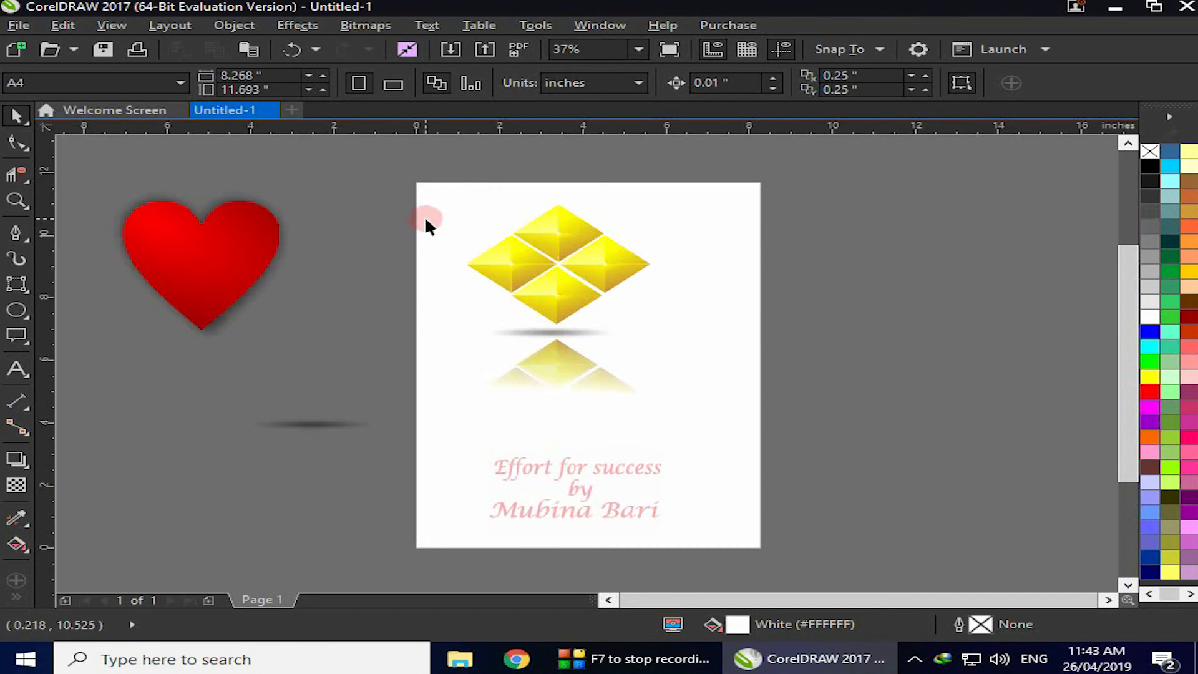
Group the diamonds with their shadow and reflection.
{"action": "left_click", "coordinate": [16, 116]}
{"action": "left_click_drag", "start_coordinate": [422, 176], "coordinate": [756, 516]}
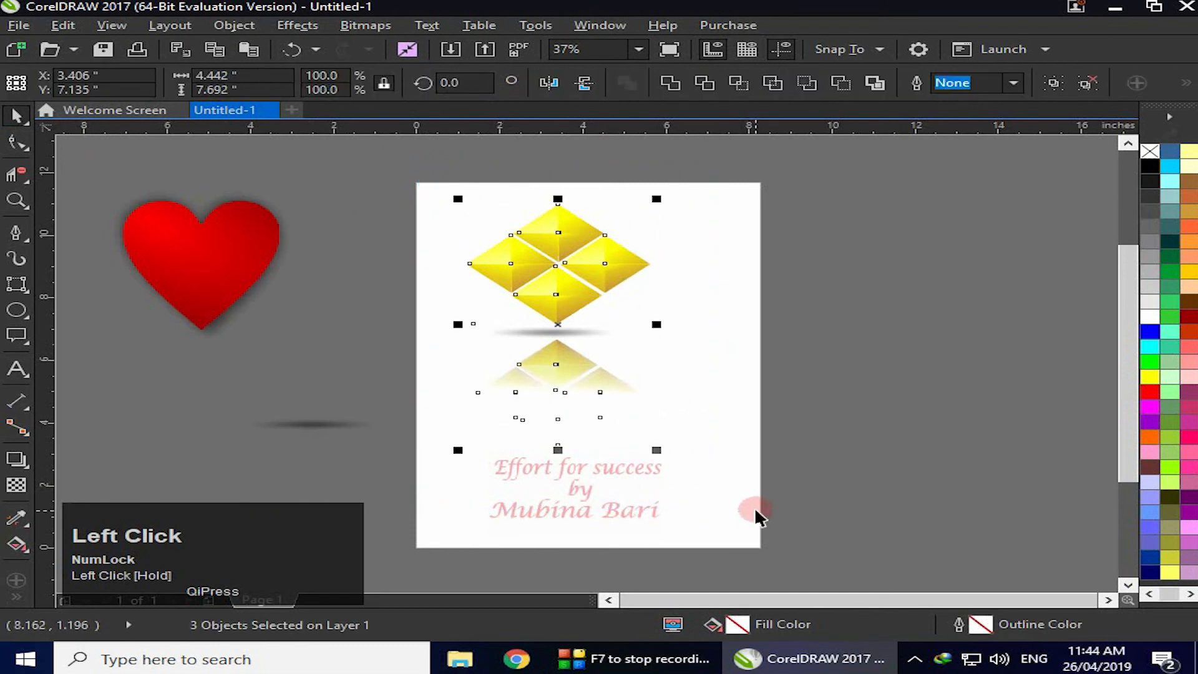
{"action": "left_click", "coordinate": [1051, 87]}
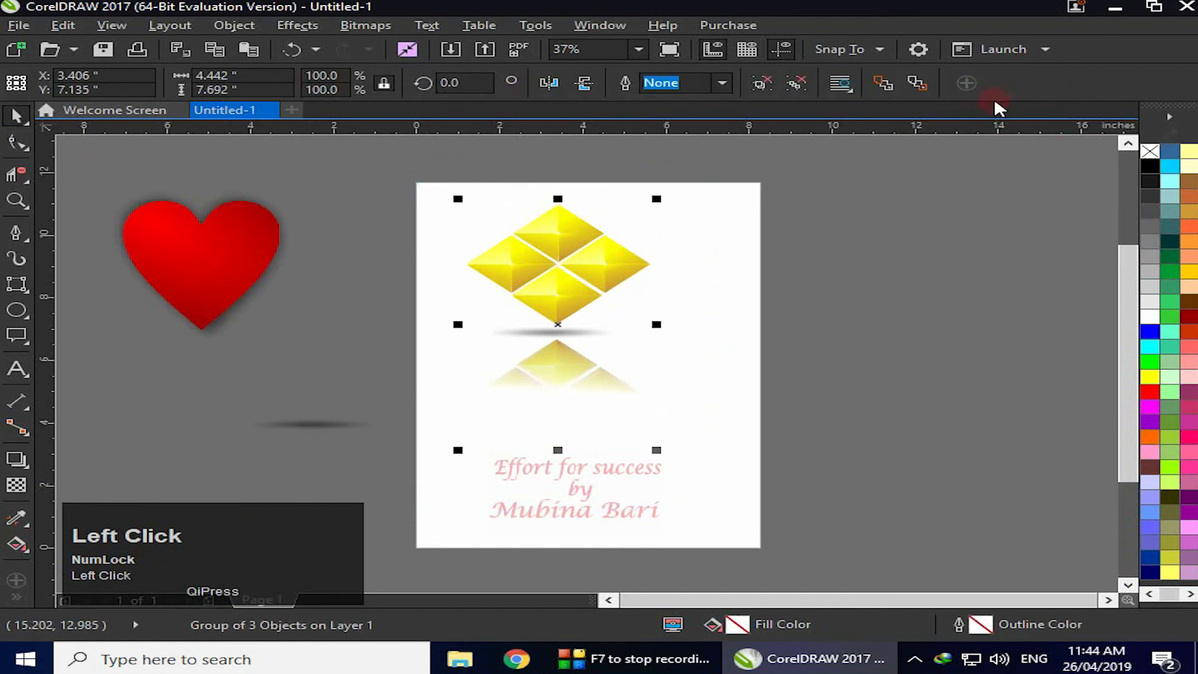
Scale the diamond group to about 49.7% and move it off the page to the right.
{"action": "left_click_drag", "start_coordinate": [662, 453], "coordinate": [557, 324]}
{"action": "left_click_drag", "start_coordinate": [535, 235], "coordinate": [904, 283]}
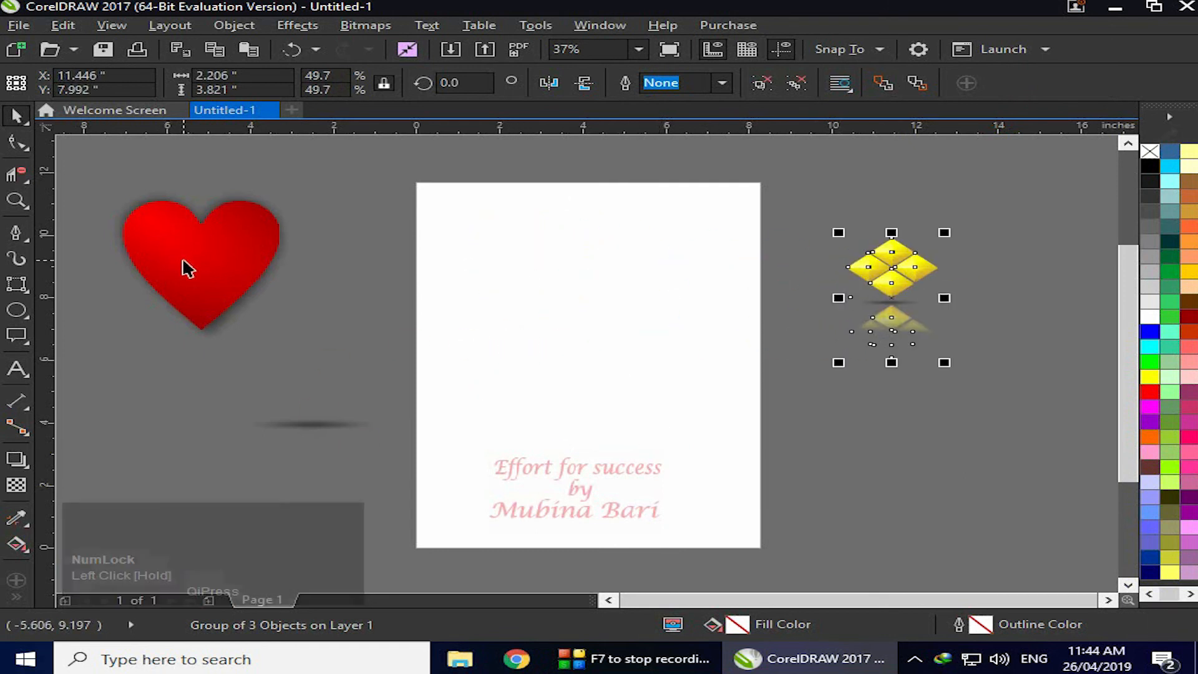
Move the red heart onto the upper page and place a vertically mirrored copy directly below it.
{"action": "left_click_drag", "start_coordinate": [187, 269], "coordinate": [522, 269]}
{"action": "left_click_drag", "start_coordinate": [532, 204], "coordinate": [627, 469]}
{"action": "right_click", "coordinate": [627, 469]}
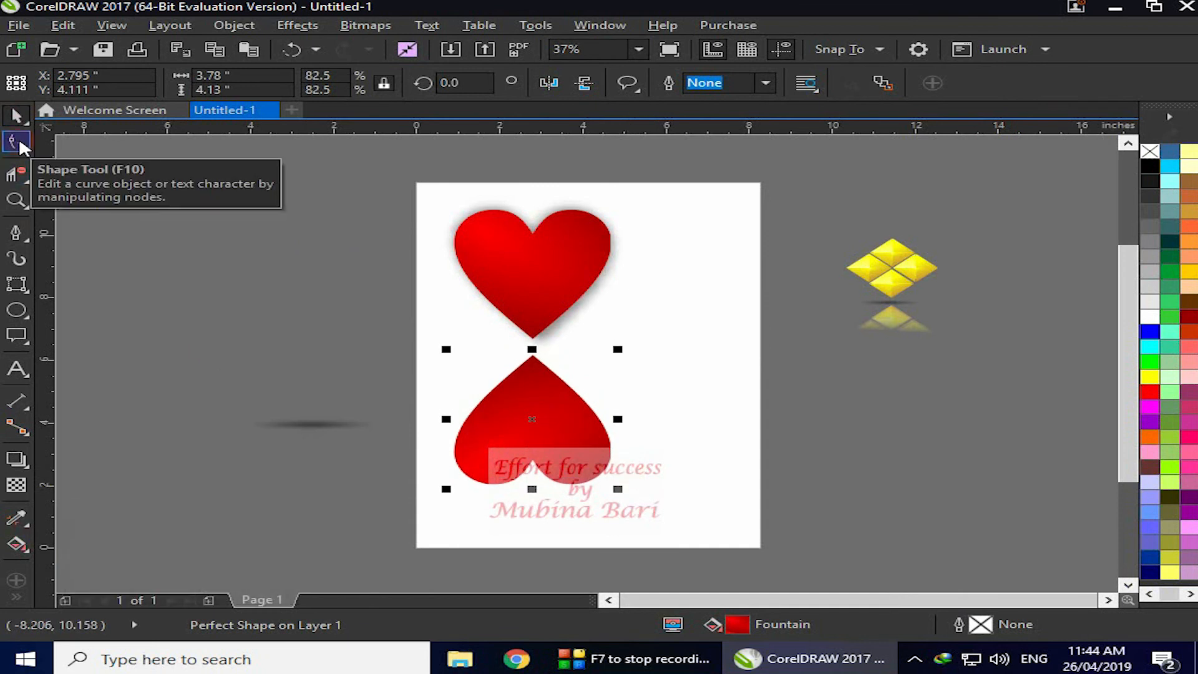
Apply a linear transparency to the mirrored heart so it fades out downward from its tip.
{"action": "left_click", "coordinate": [16, 485]}
{"action": "left_click_drag", "start_coordinate": [516, 476], "coordinate": [532, 372]}
{"action": "left_click_drag", "start_coordinate": [602, 397], "coordinate": [466, 428]}
{"action": "left_click_drag", "start_coordinate": [606, 418], "coordinate": [615, 368]}
{"action": "left_click_drag", "start_coordinate": [503, 404], "coordinate": [513, 391]}
{"action": "left_click_drag", "start_coordinate": [522, 394], "coordinate": [532, 338]}
{"action": "key", "text": "ctrl+z"}
Nudge the heart's reflection slightly left and up beneath the heart's tip.
{"action": "left_click", "coordinate": [133, 275]}
{"action": "left_click", "coordinate": [524, 368]}
{"action": "left_click", "coordinate": [138, 171]}
{"action": "left_click", "coordinate": [532, 406]}
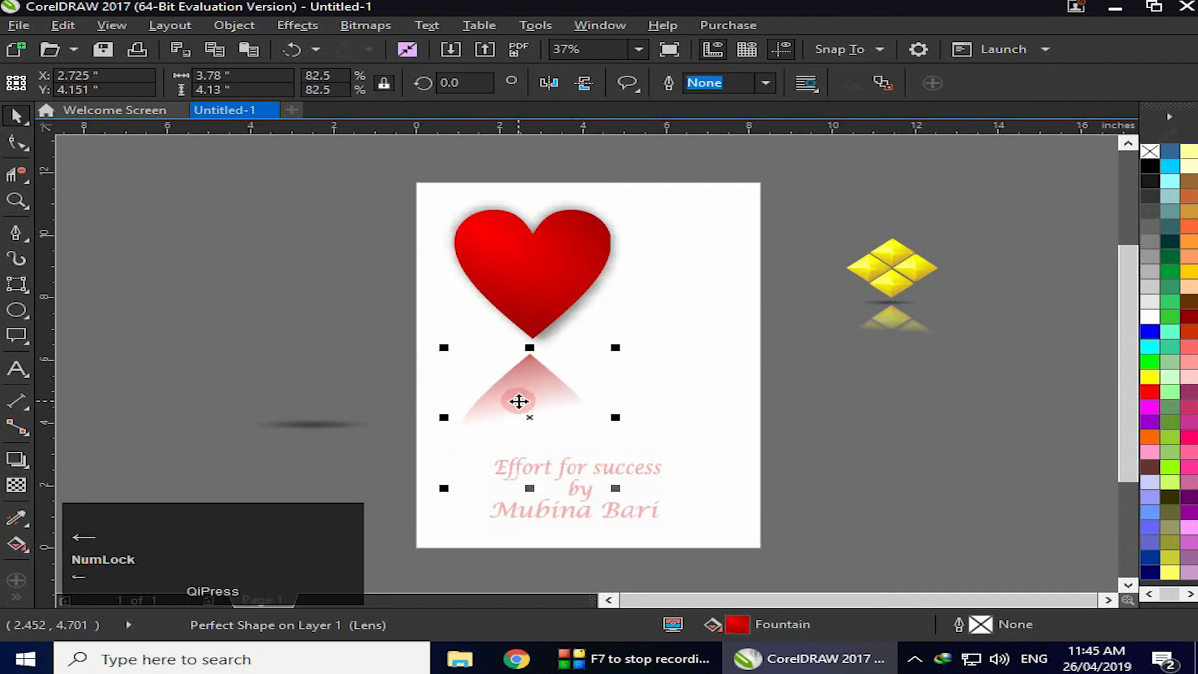
Move the spare blurred shadow between the heart's tip and its reflection, and fine-tune its position.
{"action": "left_click", "coordinate": [278, 432]}
{"action": "left_click_drag", "start_coordinate": [279, 432], "coordinate": [536, 348]}
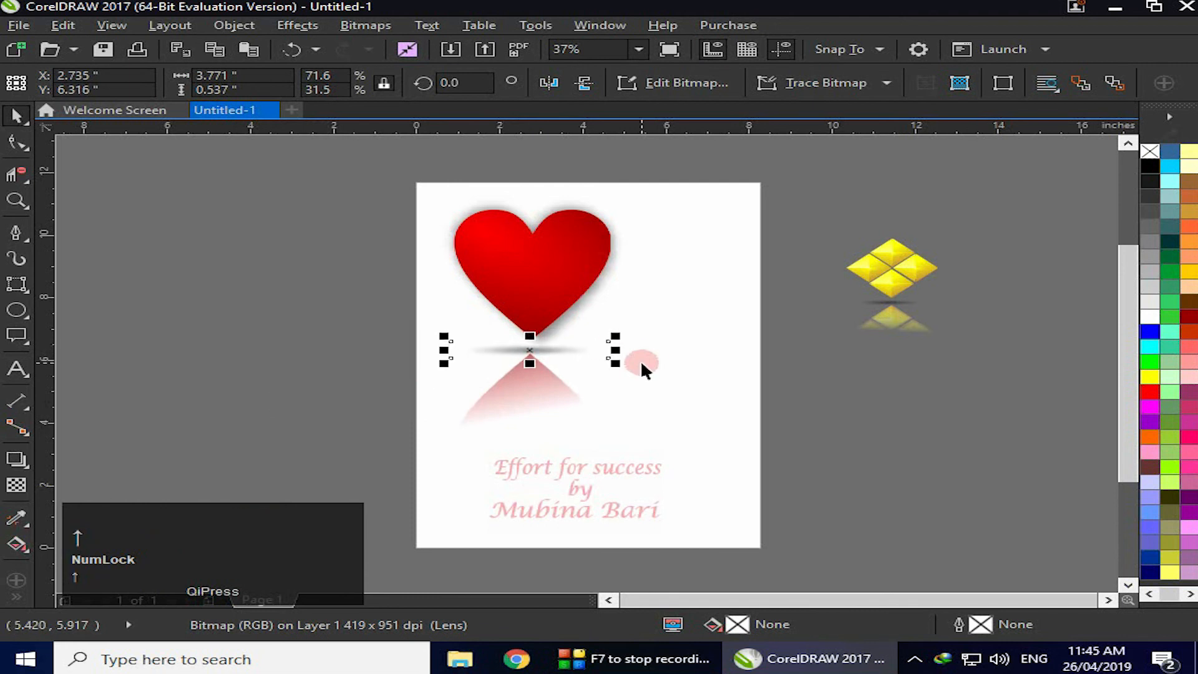
{"action": "left_click", "coordinate": [555, 401]}
{"action": "left_click", "coordinate": [361, 302]}
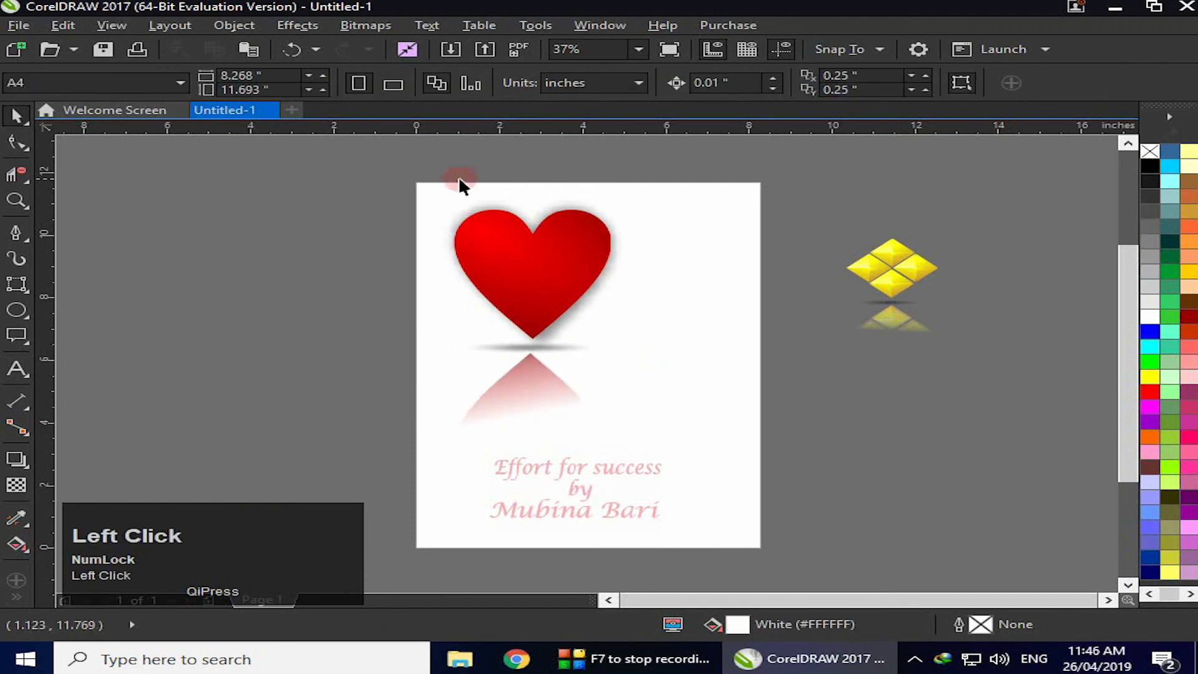
{"action": "left_click", "coordinate": [377, 306]}
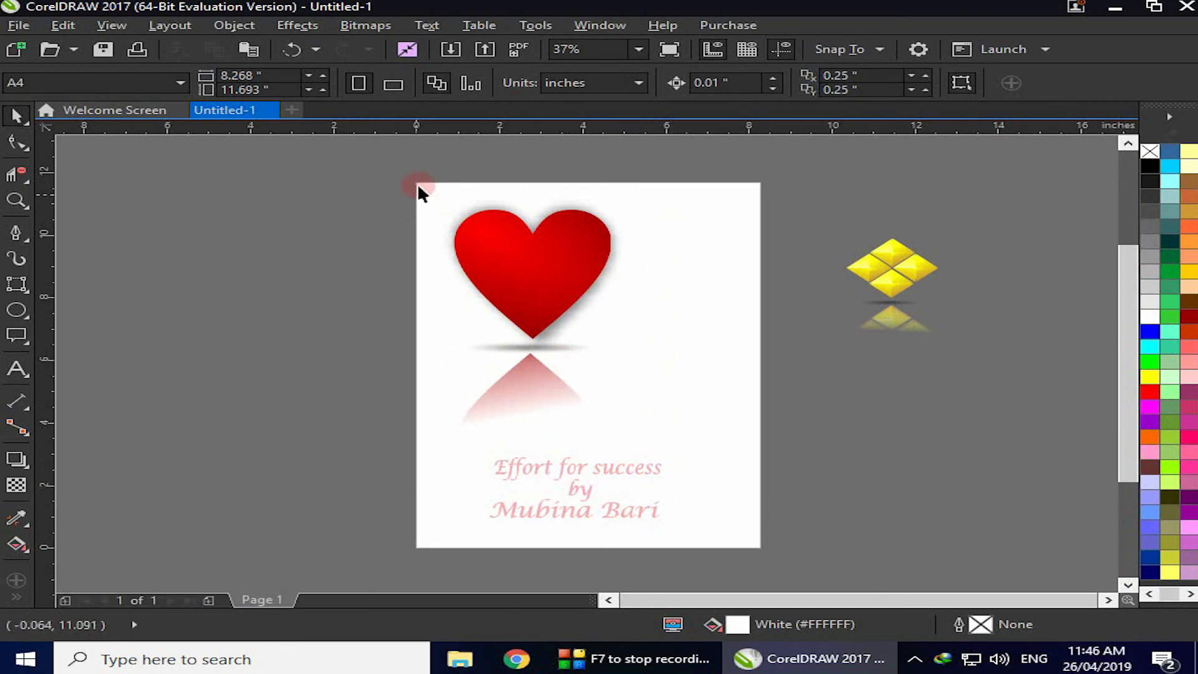
Group the heart with its shadow and reflection.
{"action": "left_click_drag", "start_coordinate": [417, 169], "coordinate": [444, 267]}
{"action": "left_click_drag", "start_coordinate": [644, 512], "coordinate": [720, 547]}
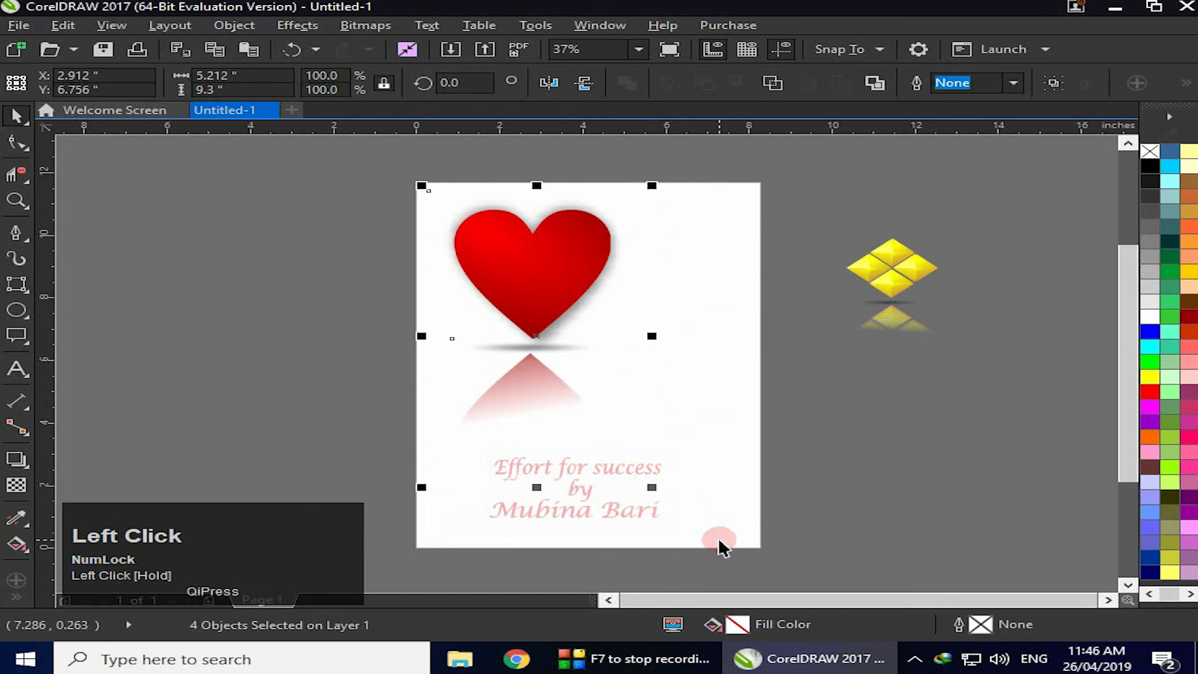
{"action": "left_click", "coordinate": [1053, 82]}
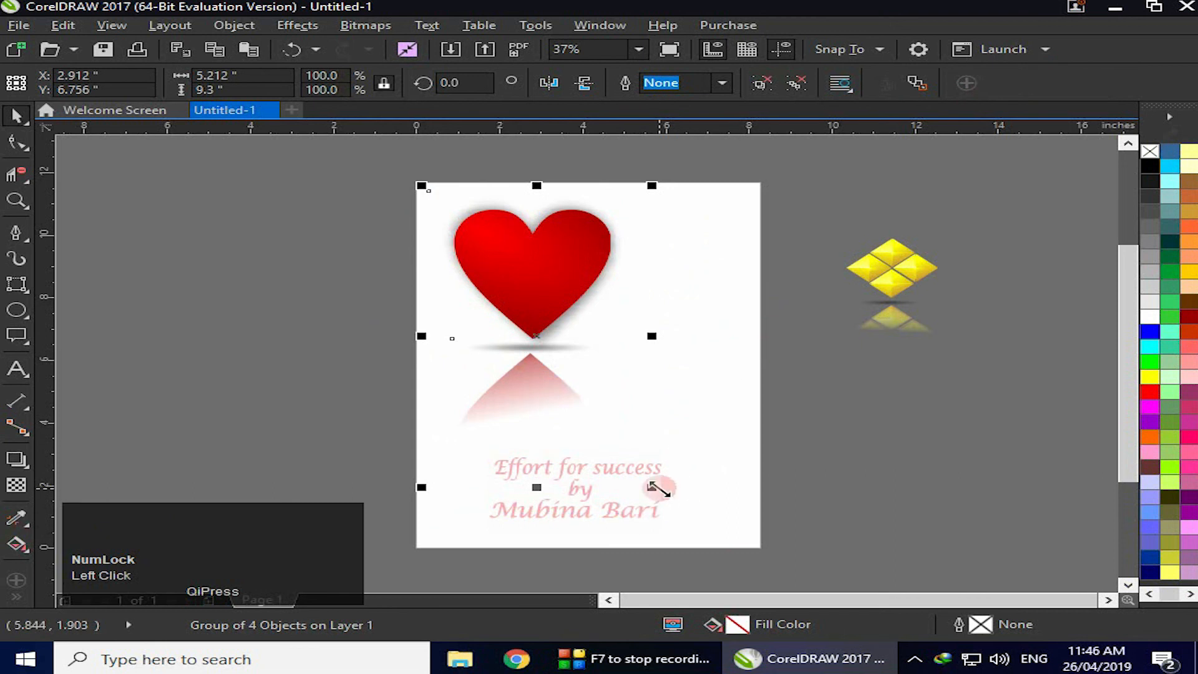
Scale the heart group to about 63.9% and move it against the page's left edge.
{"action": "left_click_drag", "start_coordinate": [655, 488], "coordinate": [574, 382]}
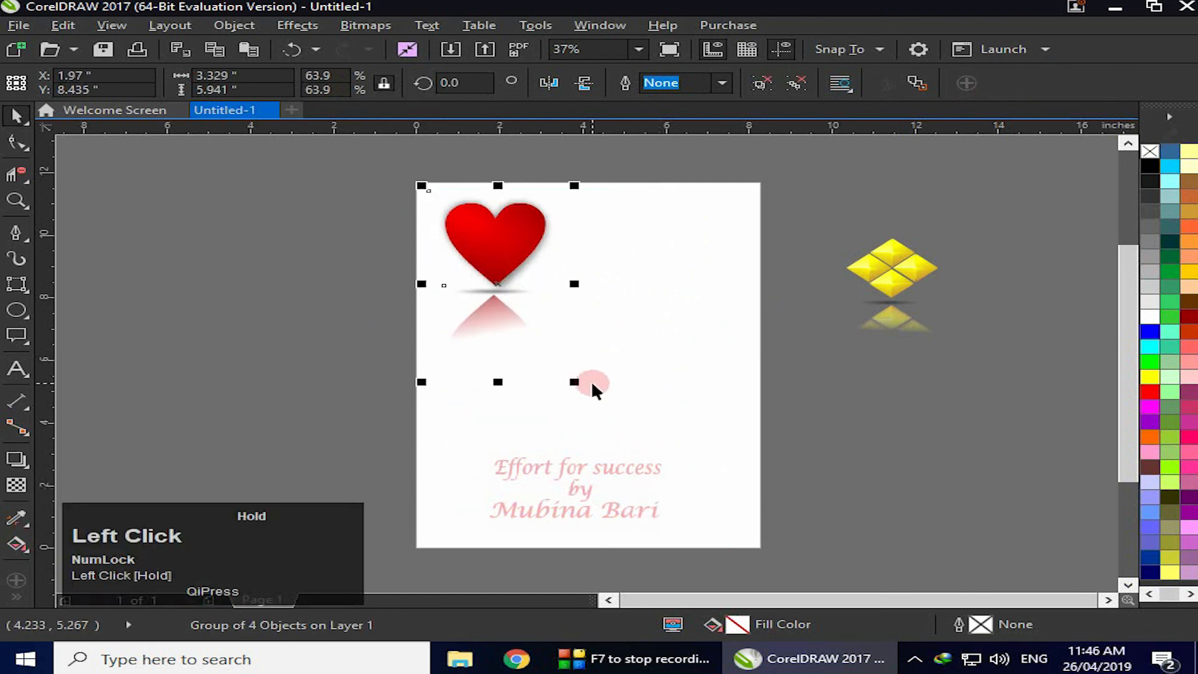
{"action": "left_click_drag", "start_coordinate": [529, 298], "coordinate": [503, 309]}
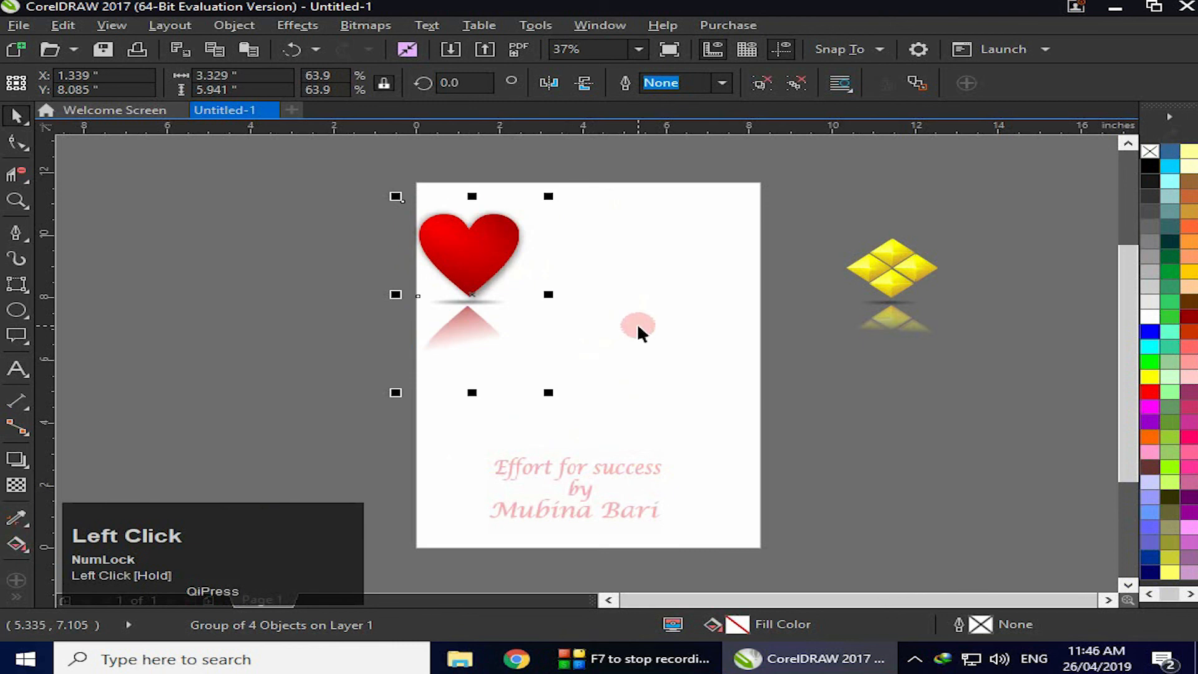
{"action": "left_click", "coordinate": [638, 327]}
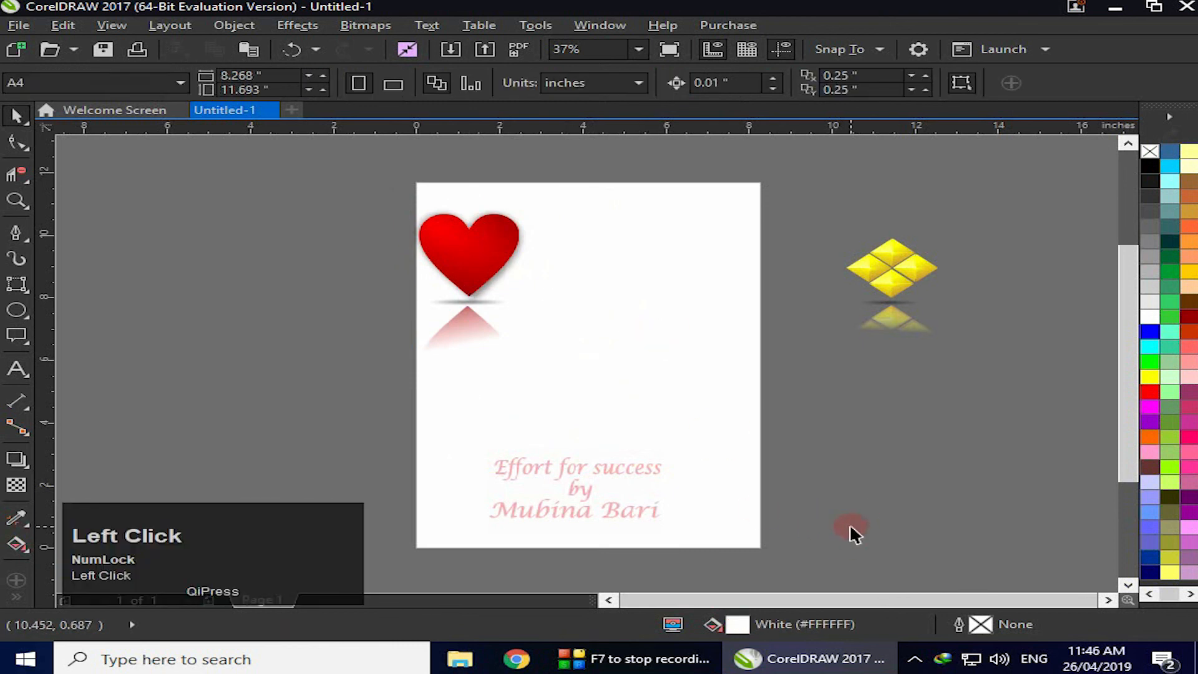